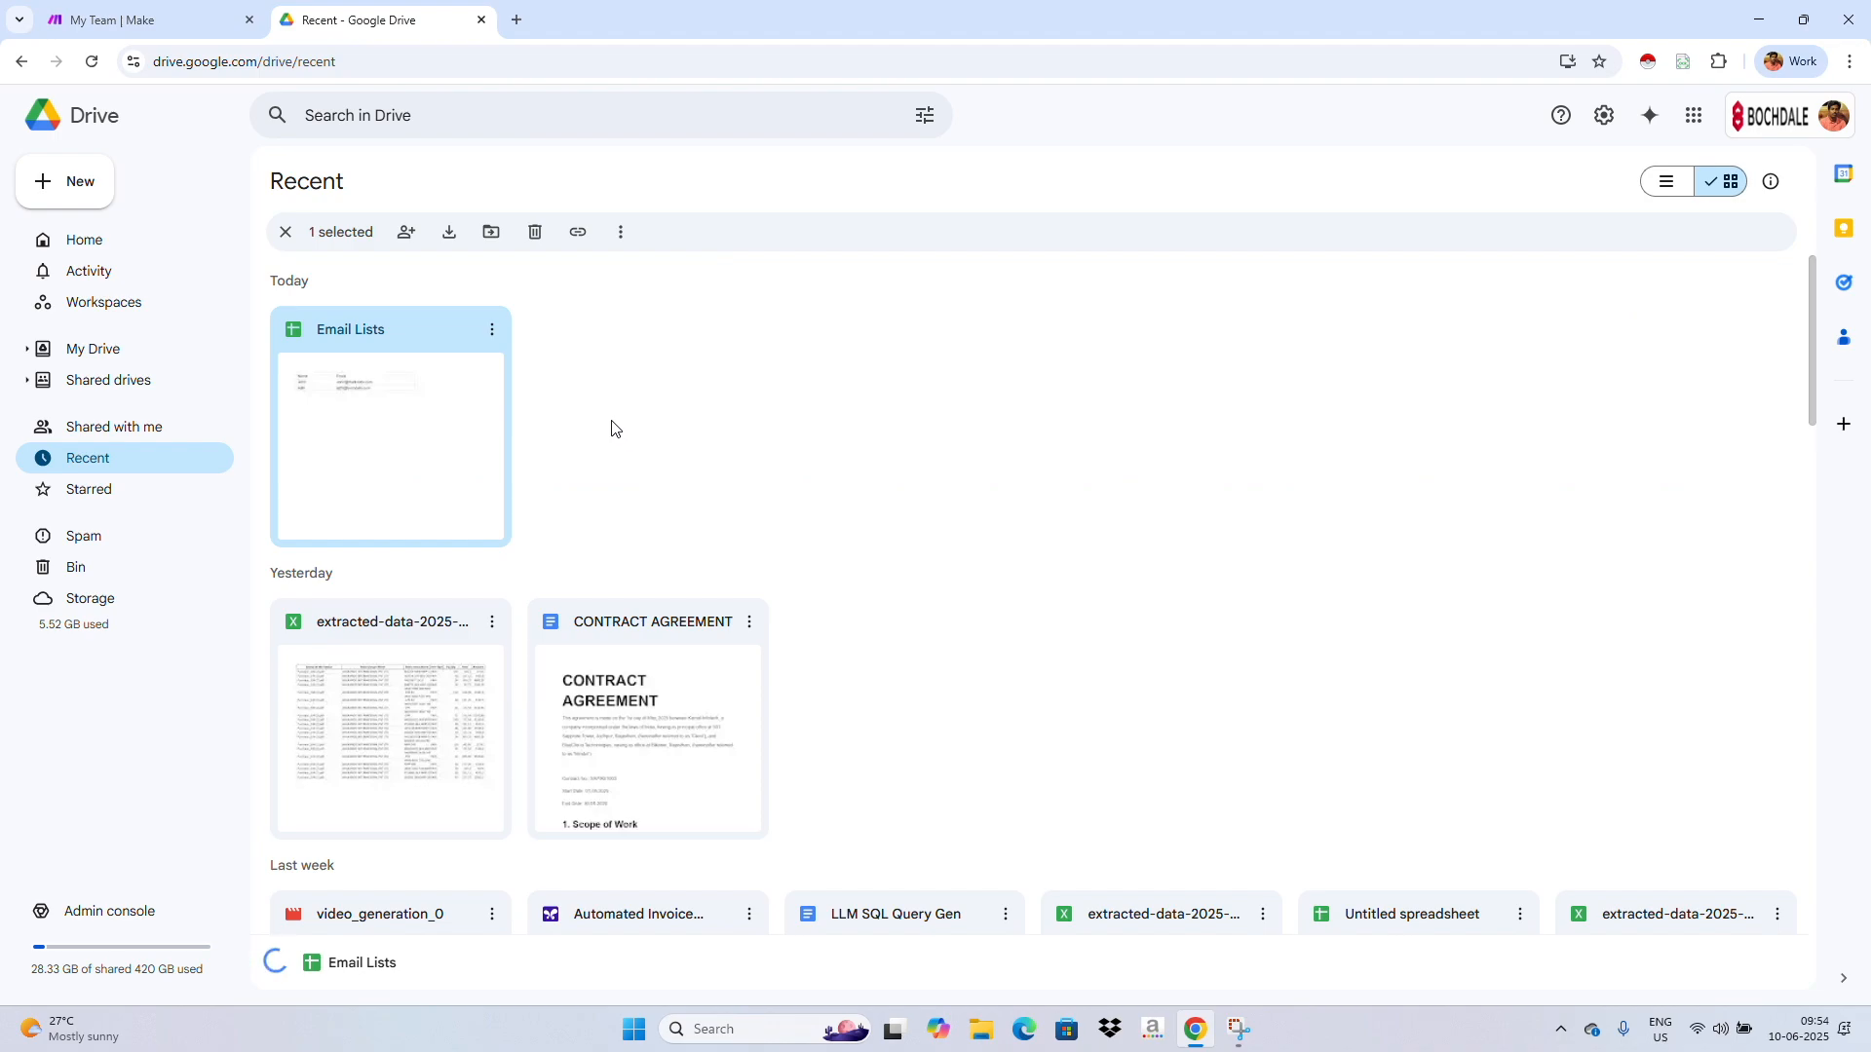
Open the Email Lists spreadsheet from Drive, and create a new scenario in Make
{"action": "double_click", "coordinate": [381, 415]}
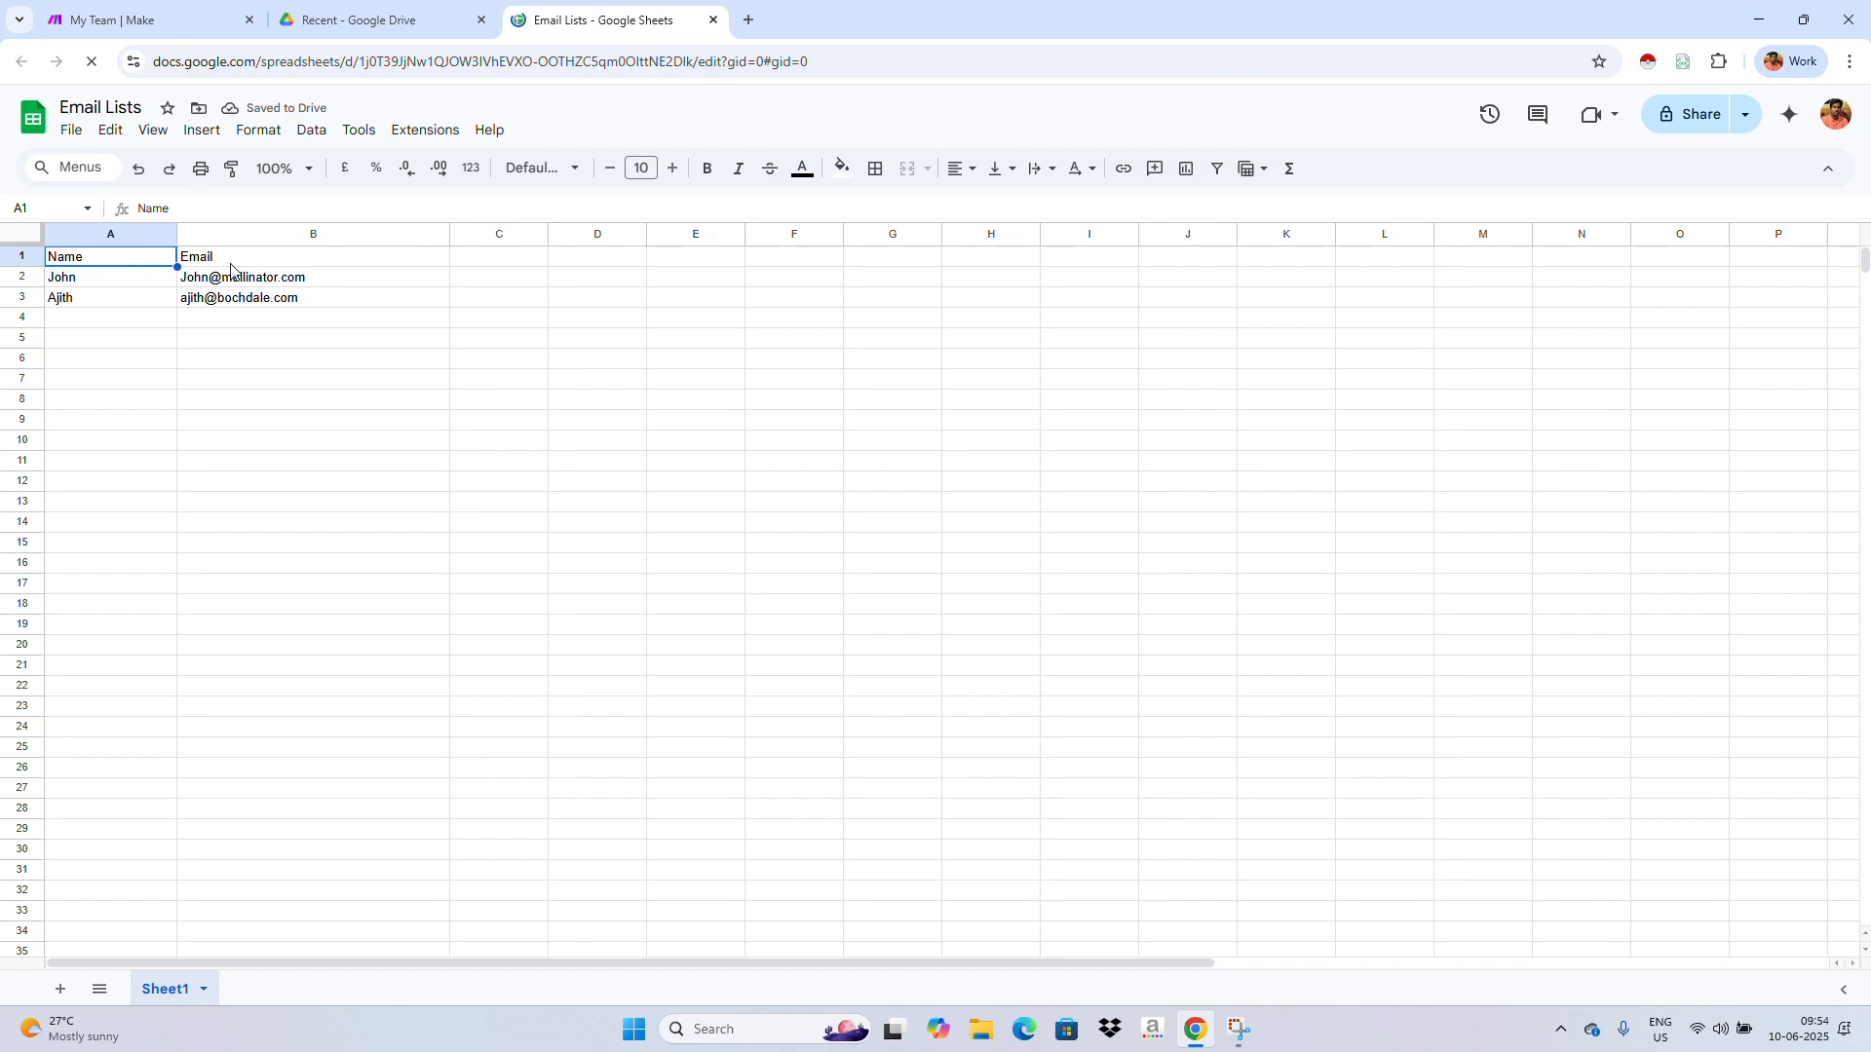
{"action": "left_click", "coordinate": [148, 22]}
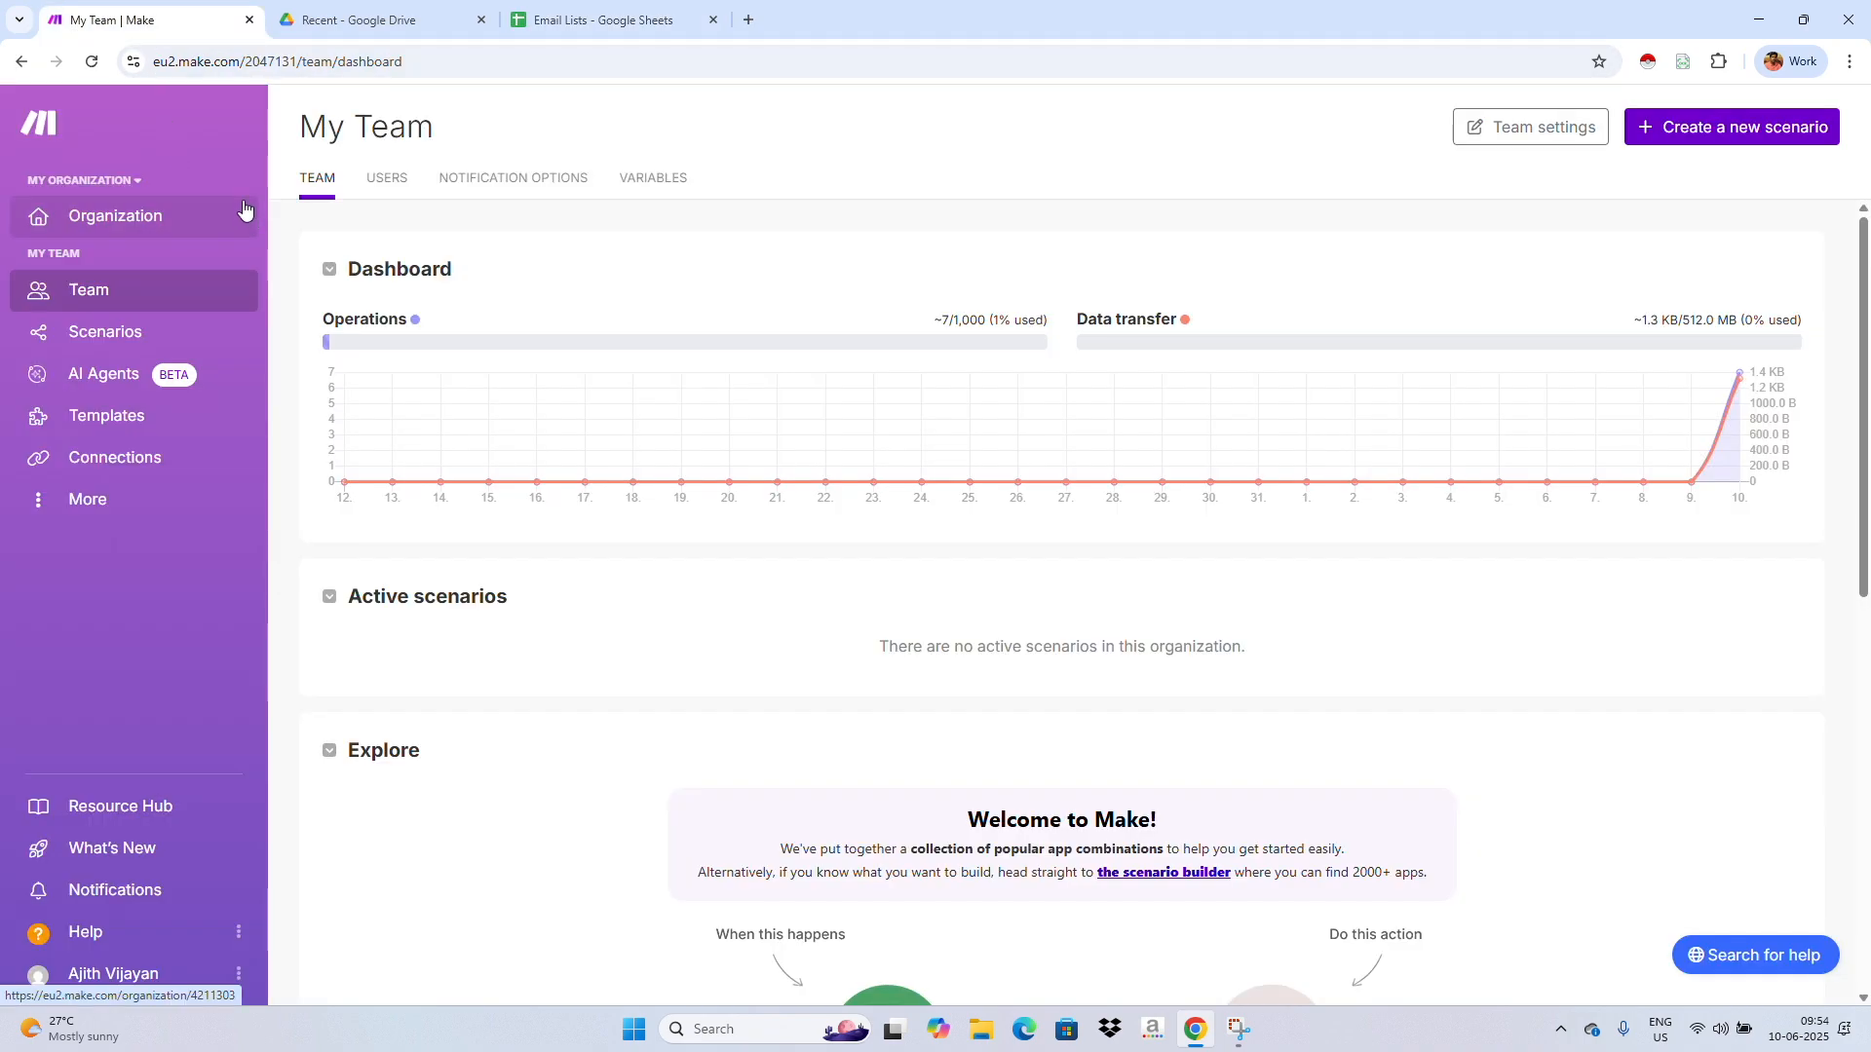
{"action": "left_click", "coordinate": [1725, 127]}
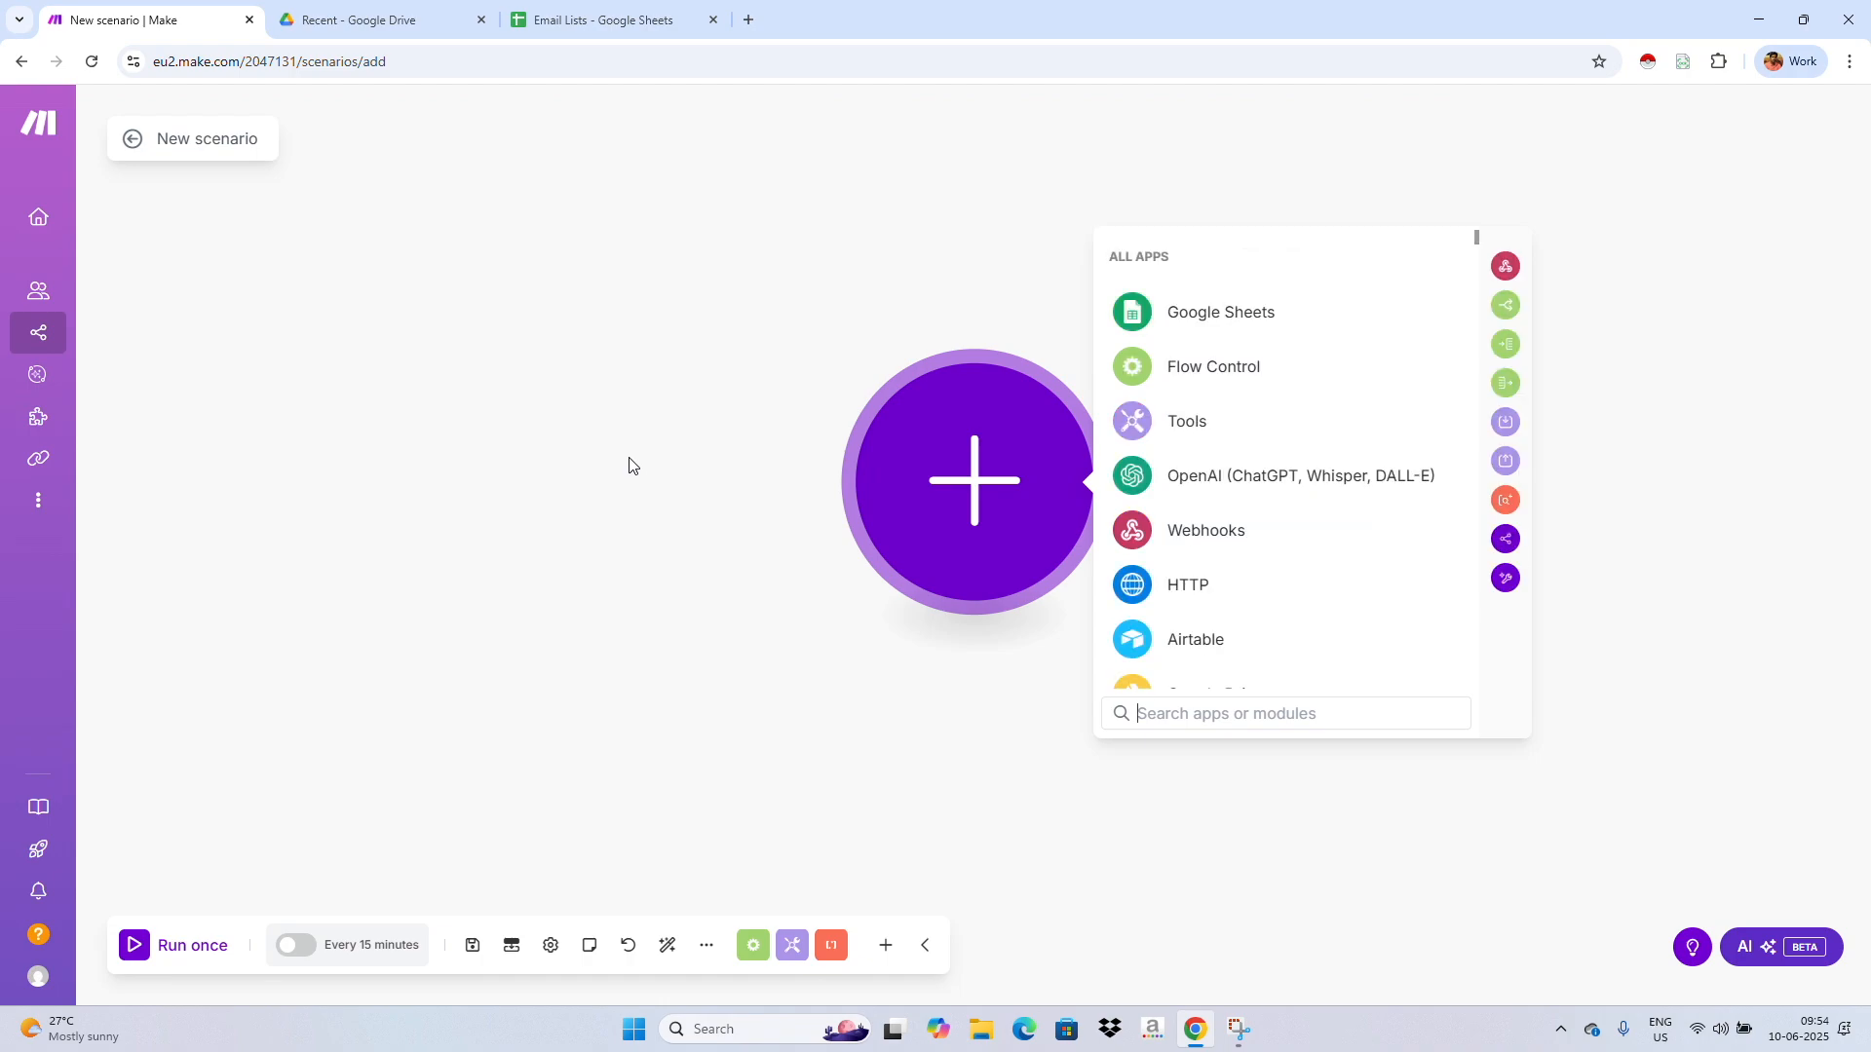
Add the Google Sheets Search Rows module as the first module of the scenario
{"action": "left_click", "coordinate": [1219, 329]}
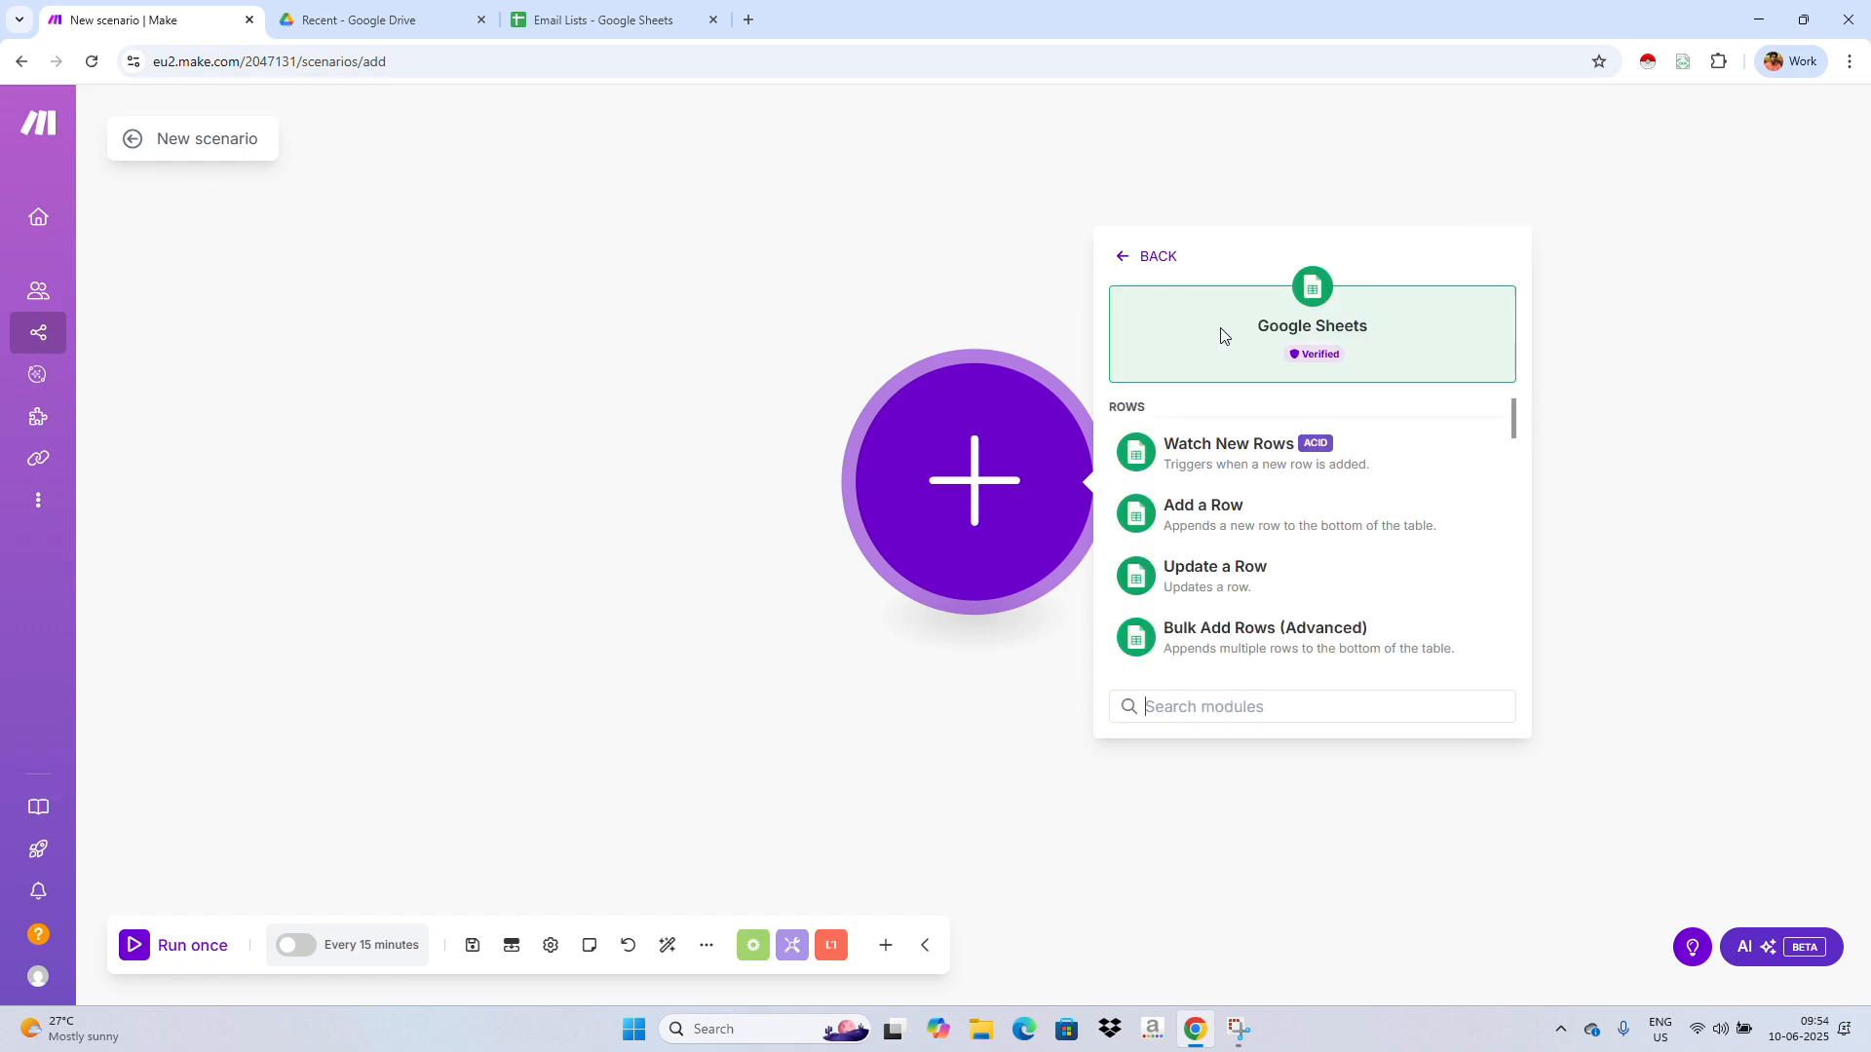
{"action": "left_click", "coordinate": [1215, 706]}
{"action": "type", "text": "sear"}
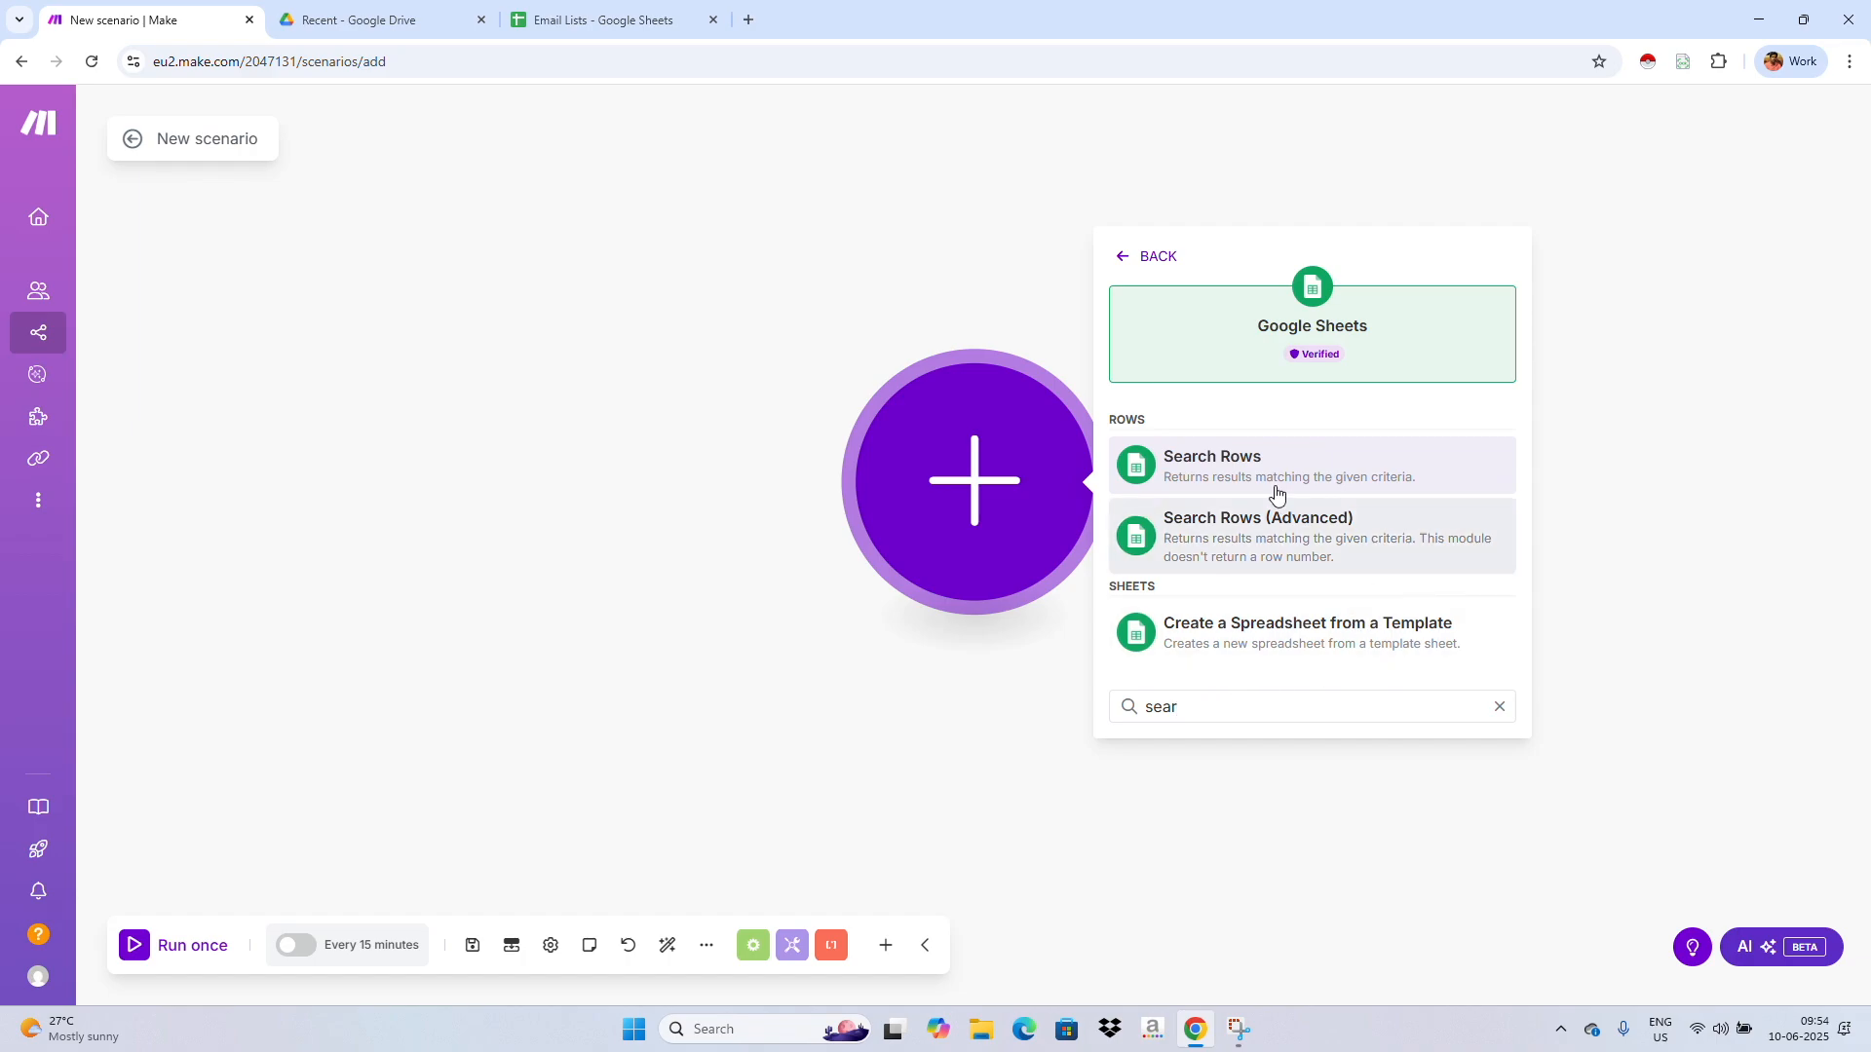
{"action": "left_click", "coordinate": [1277, 492]}
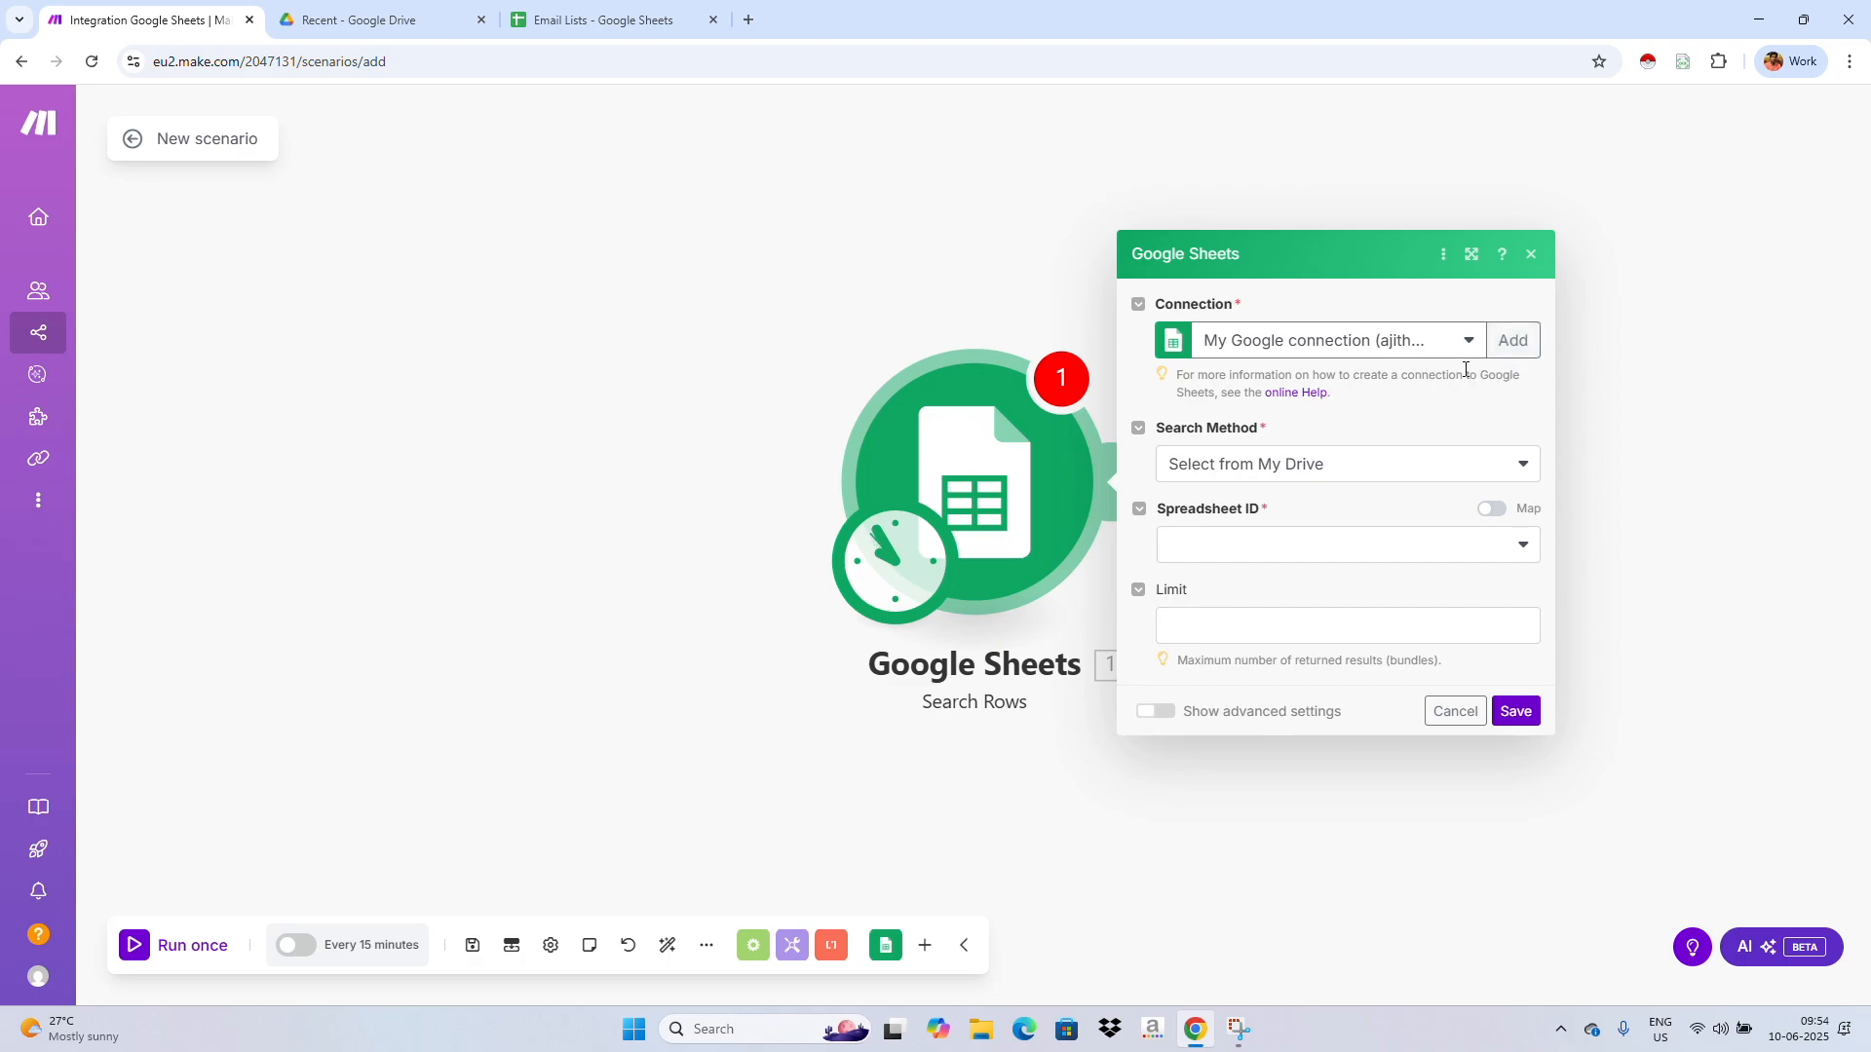
Create the connection My Google connection for the Search Rows module and authorize Make's access to the Google account
{"action": "left_click", "coordinate": [1511, 339]}
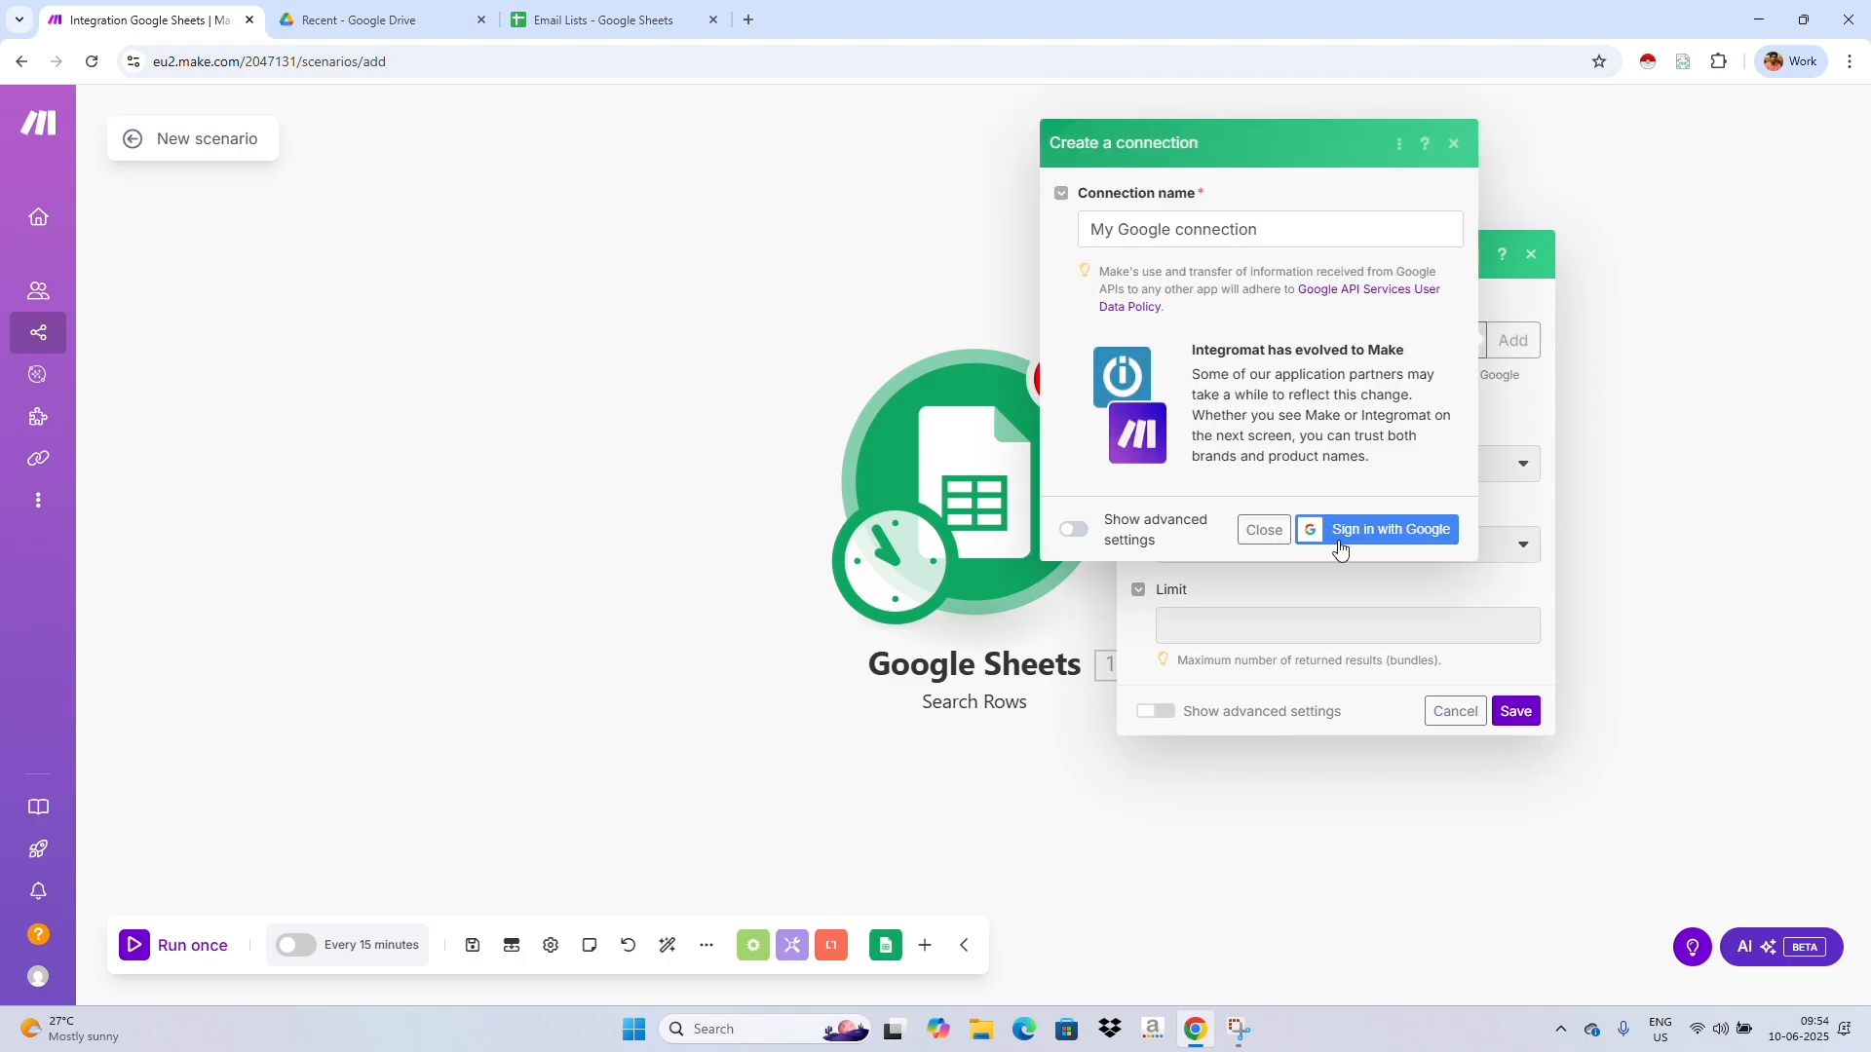
{"action": "left_click", "coordinate": [1385, 542]}
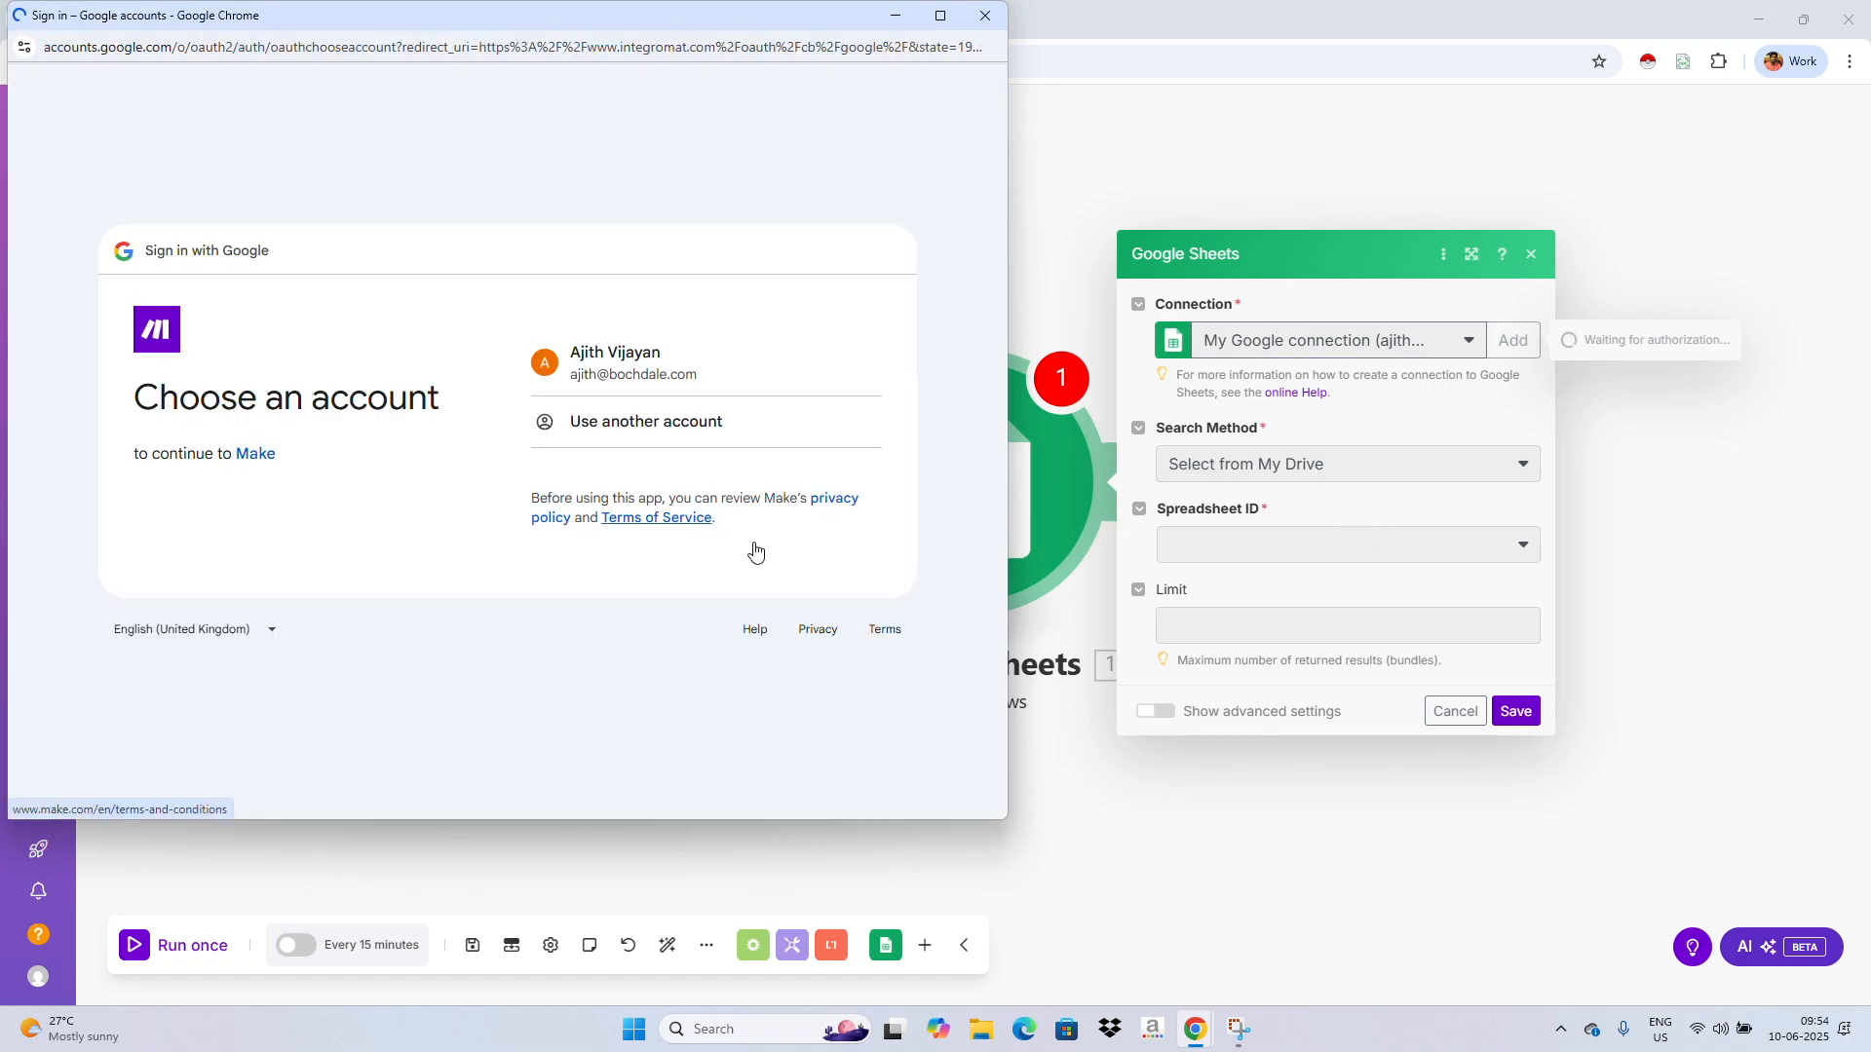
{"action": "left_click", "coordinate": [605, 378]}
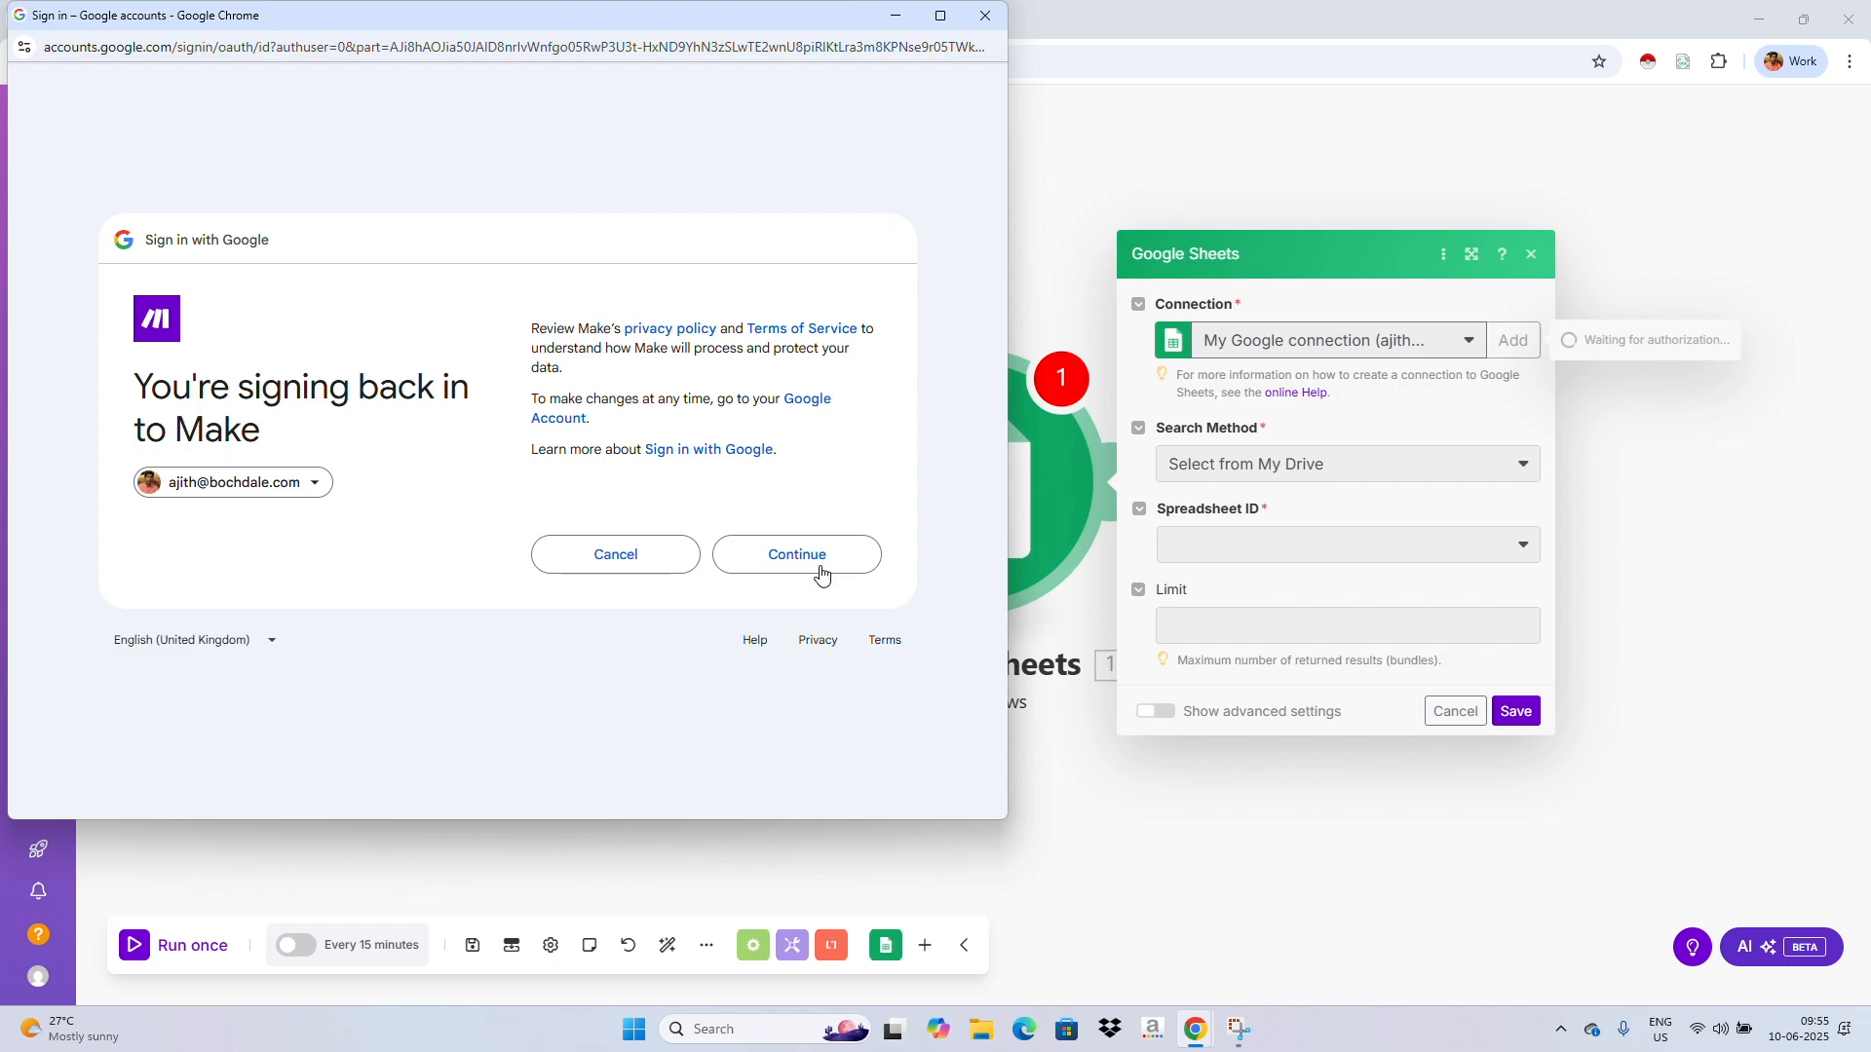
{"action": "left_click", "coordinate": [821, 563]}
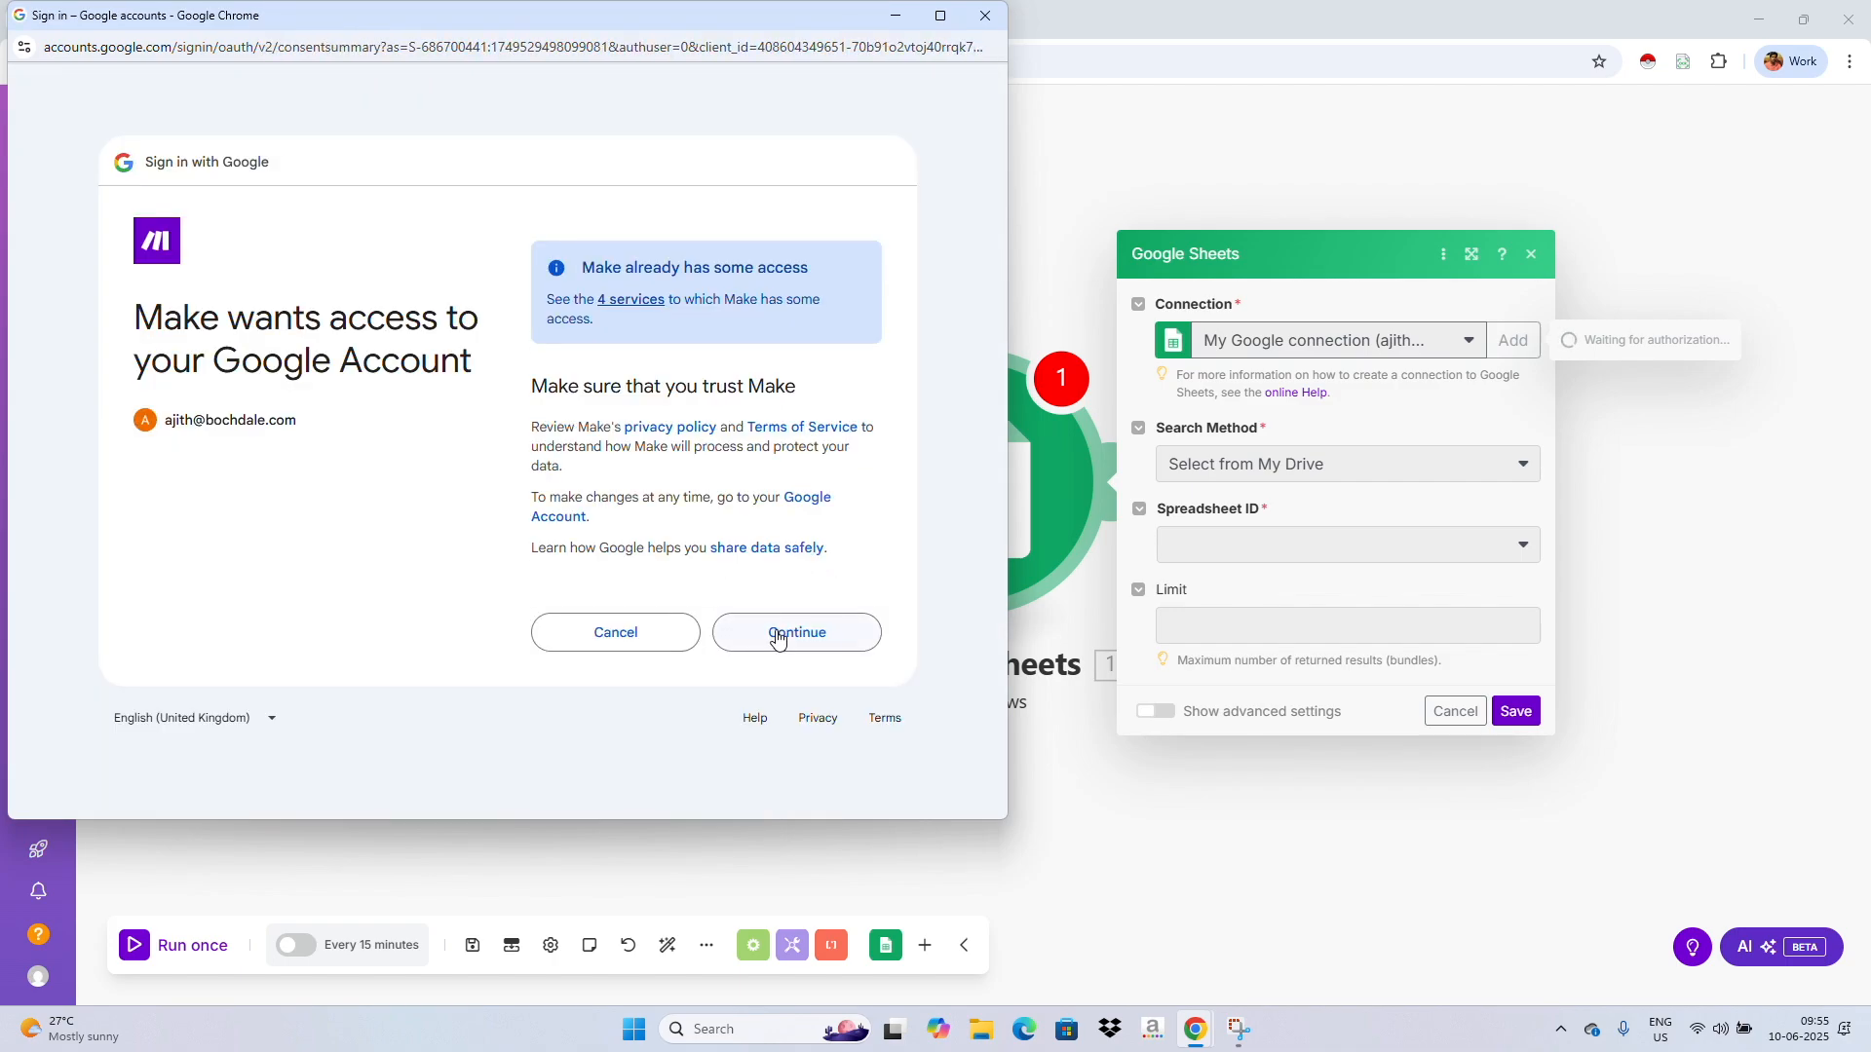
{"action": "left_click", "coordinate": [779, 634]}
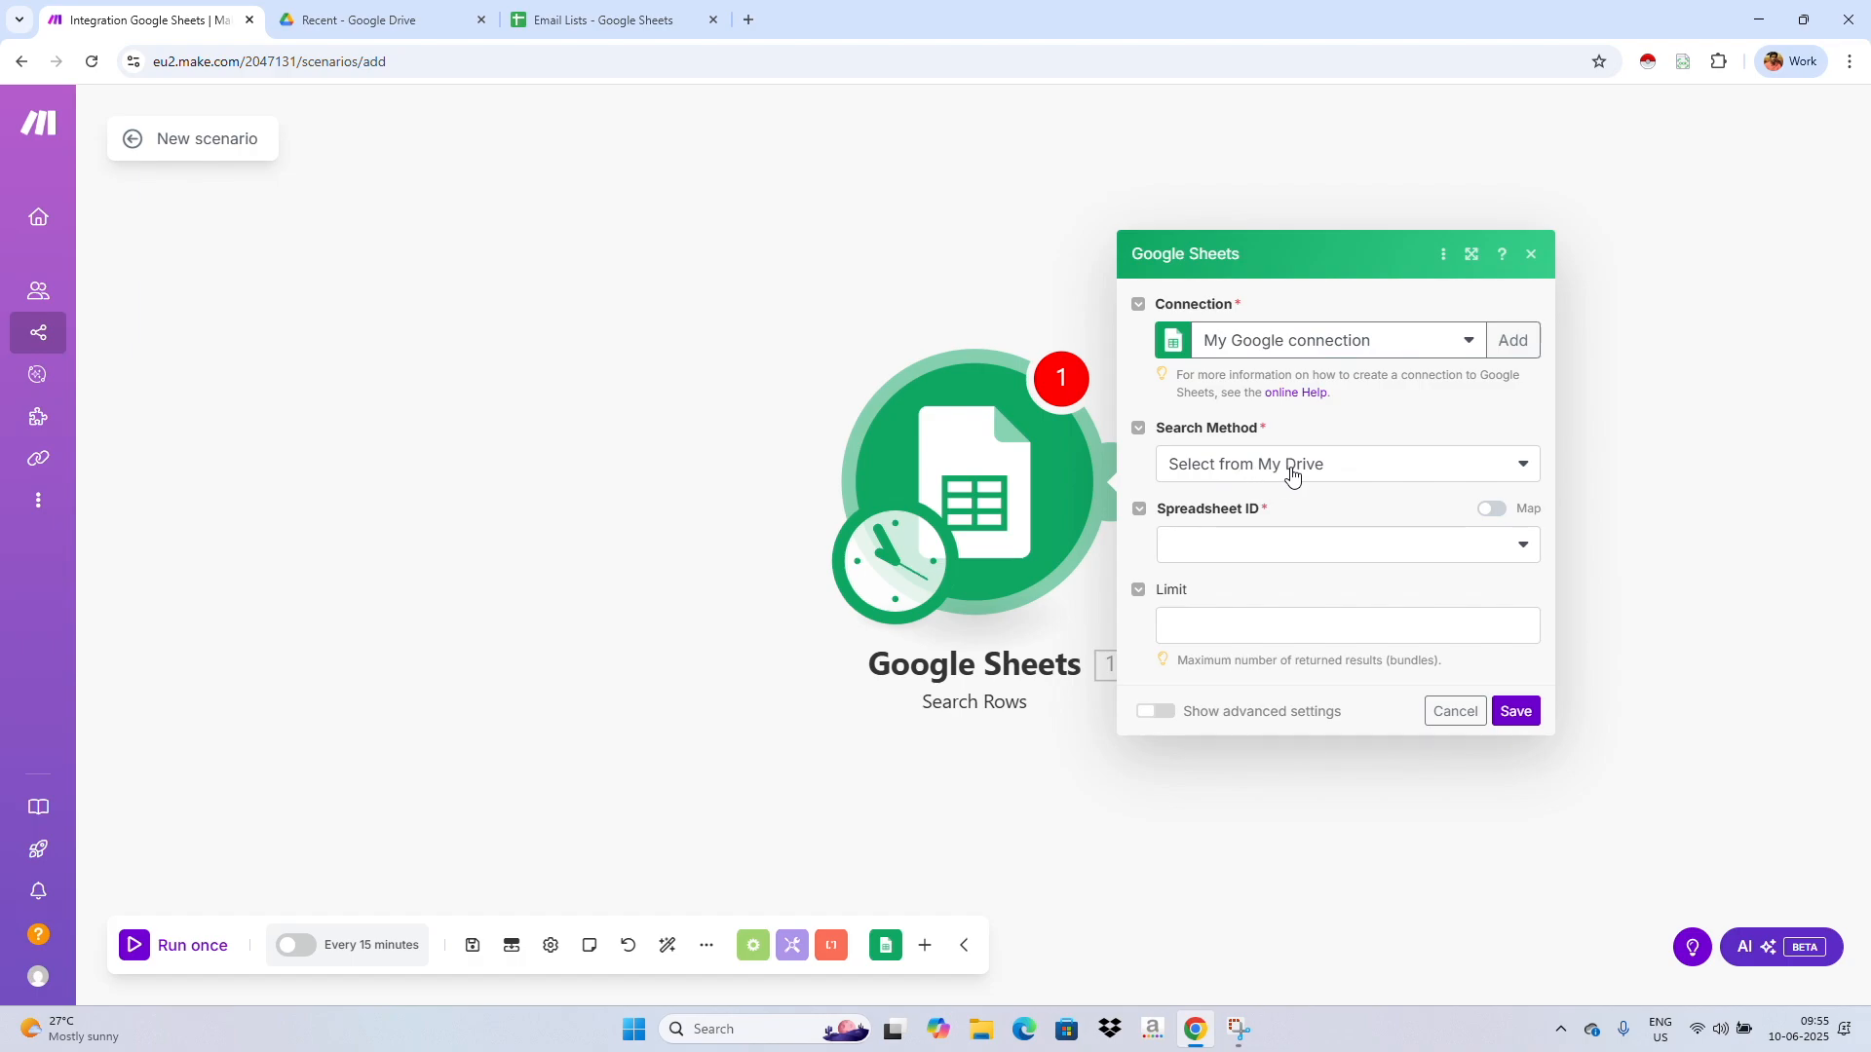
Choose the Email Lists spreadsheet from My Drive as the module's Spreadsheet ID, using the name copied from the Google Sheets file
{"action": "left_click", "coordinate": [1439, 558]}
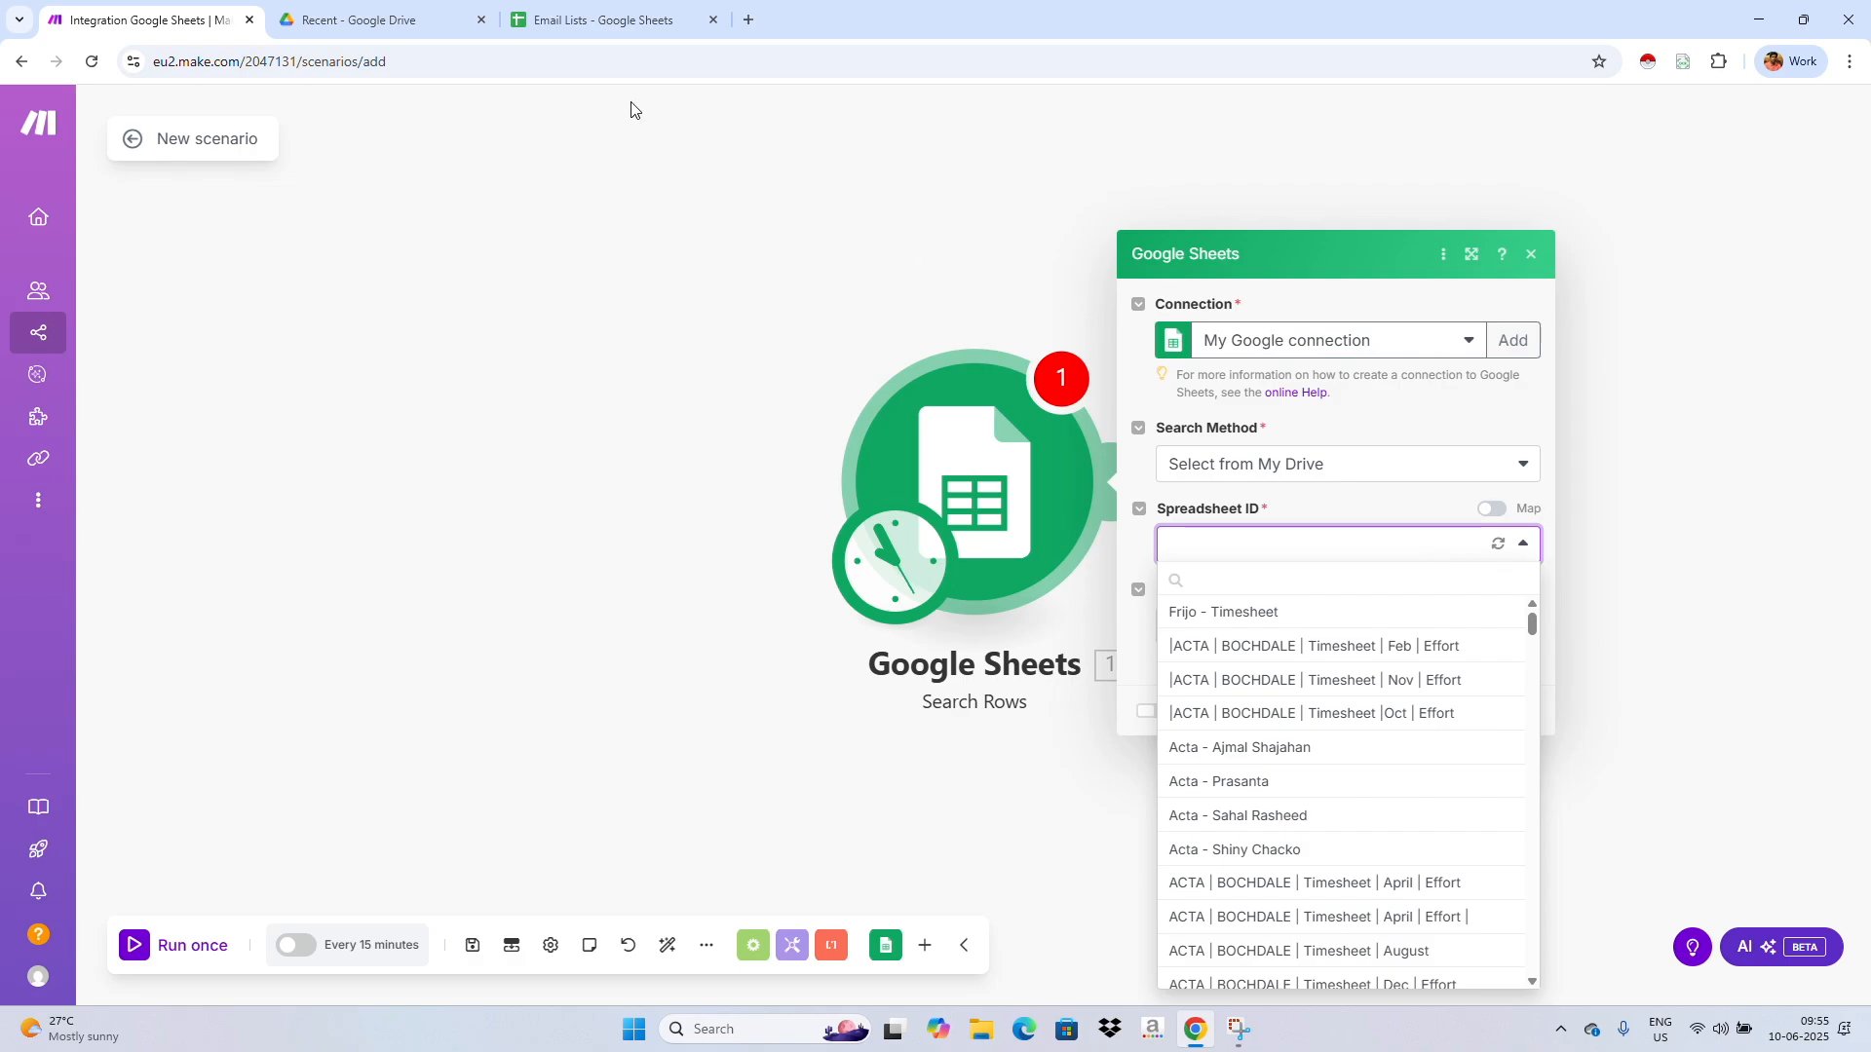
{"action": "left_click", "coordinate": [596, 21]}
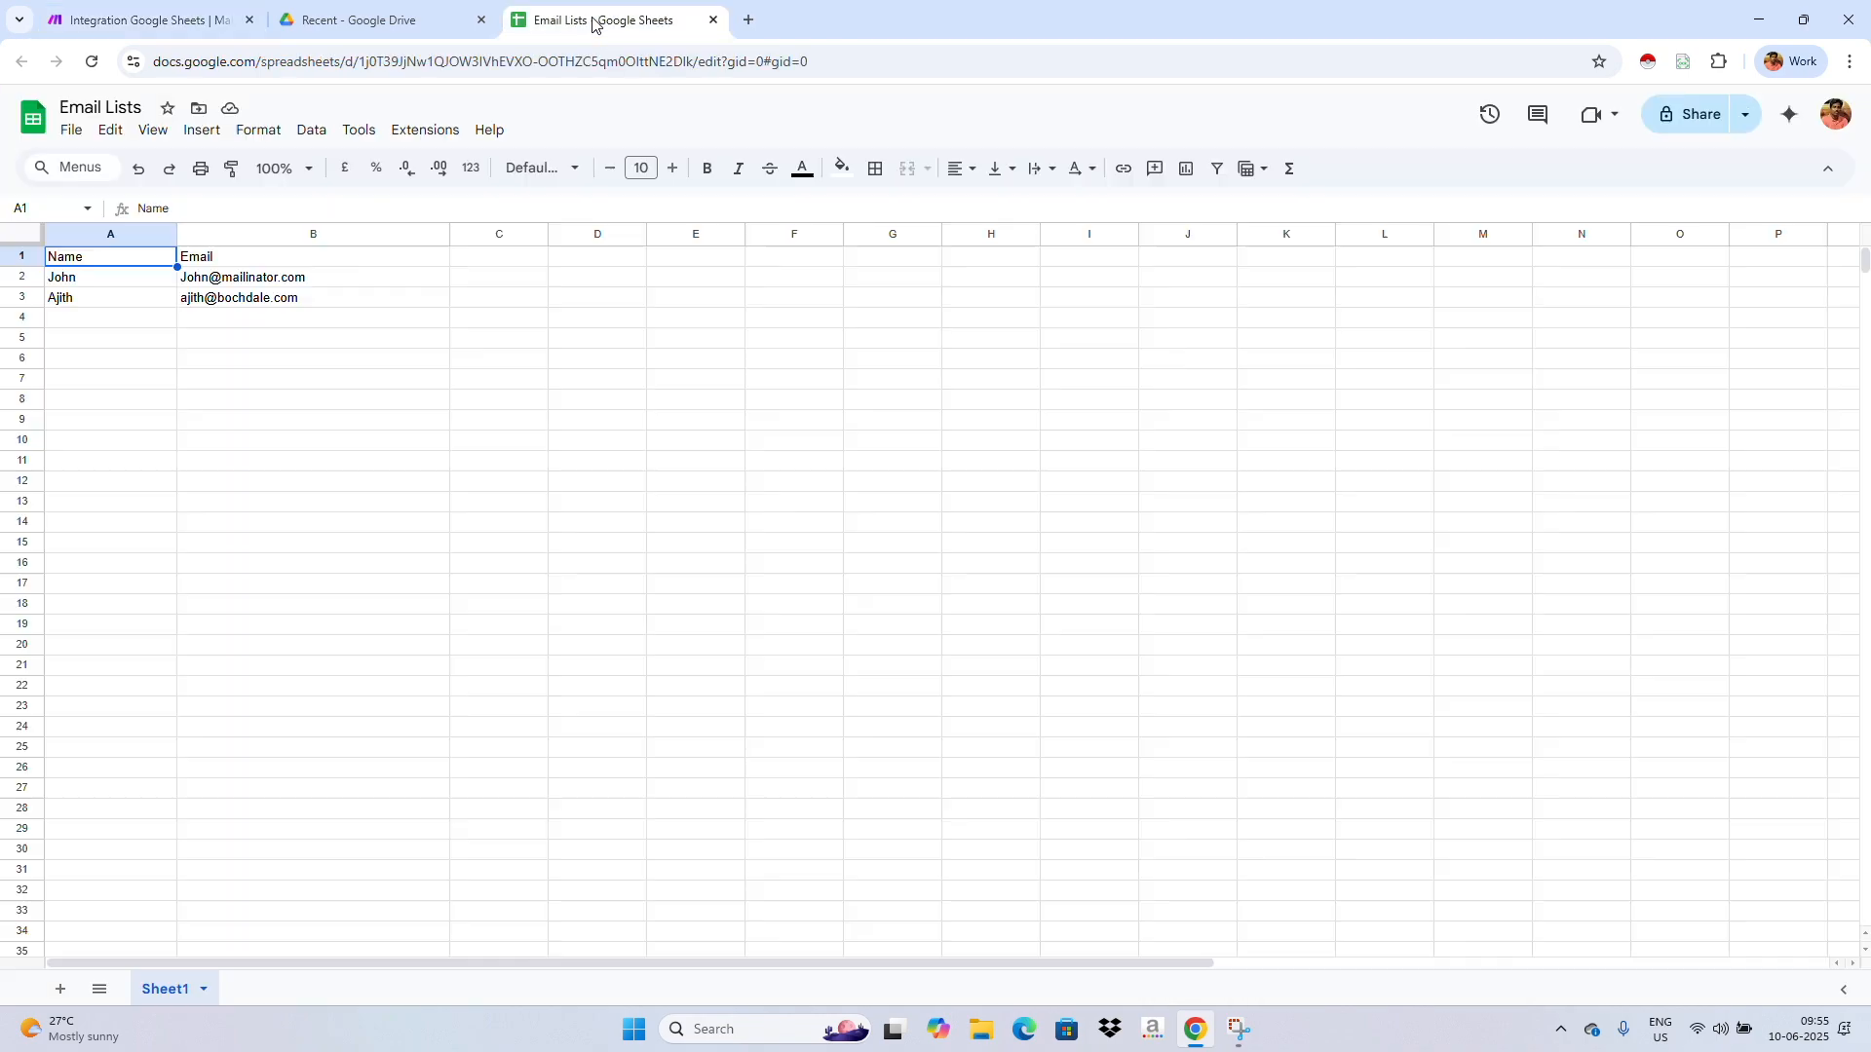
{"action": "left_click", "coordinate": [118, 101]}
{"action": "key", "text": "ctrl+c"}
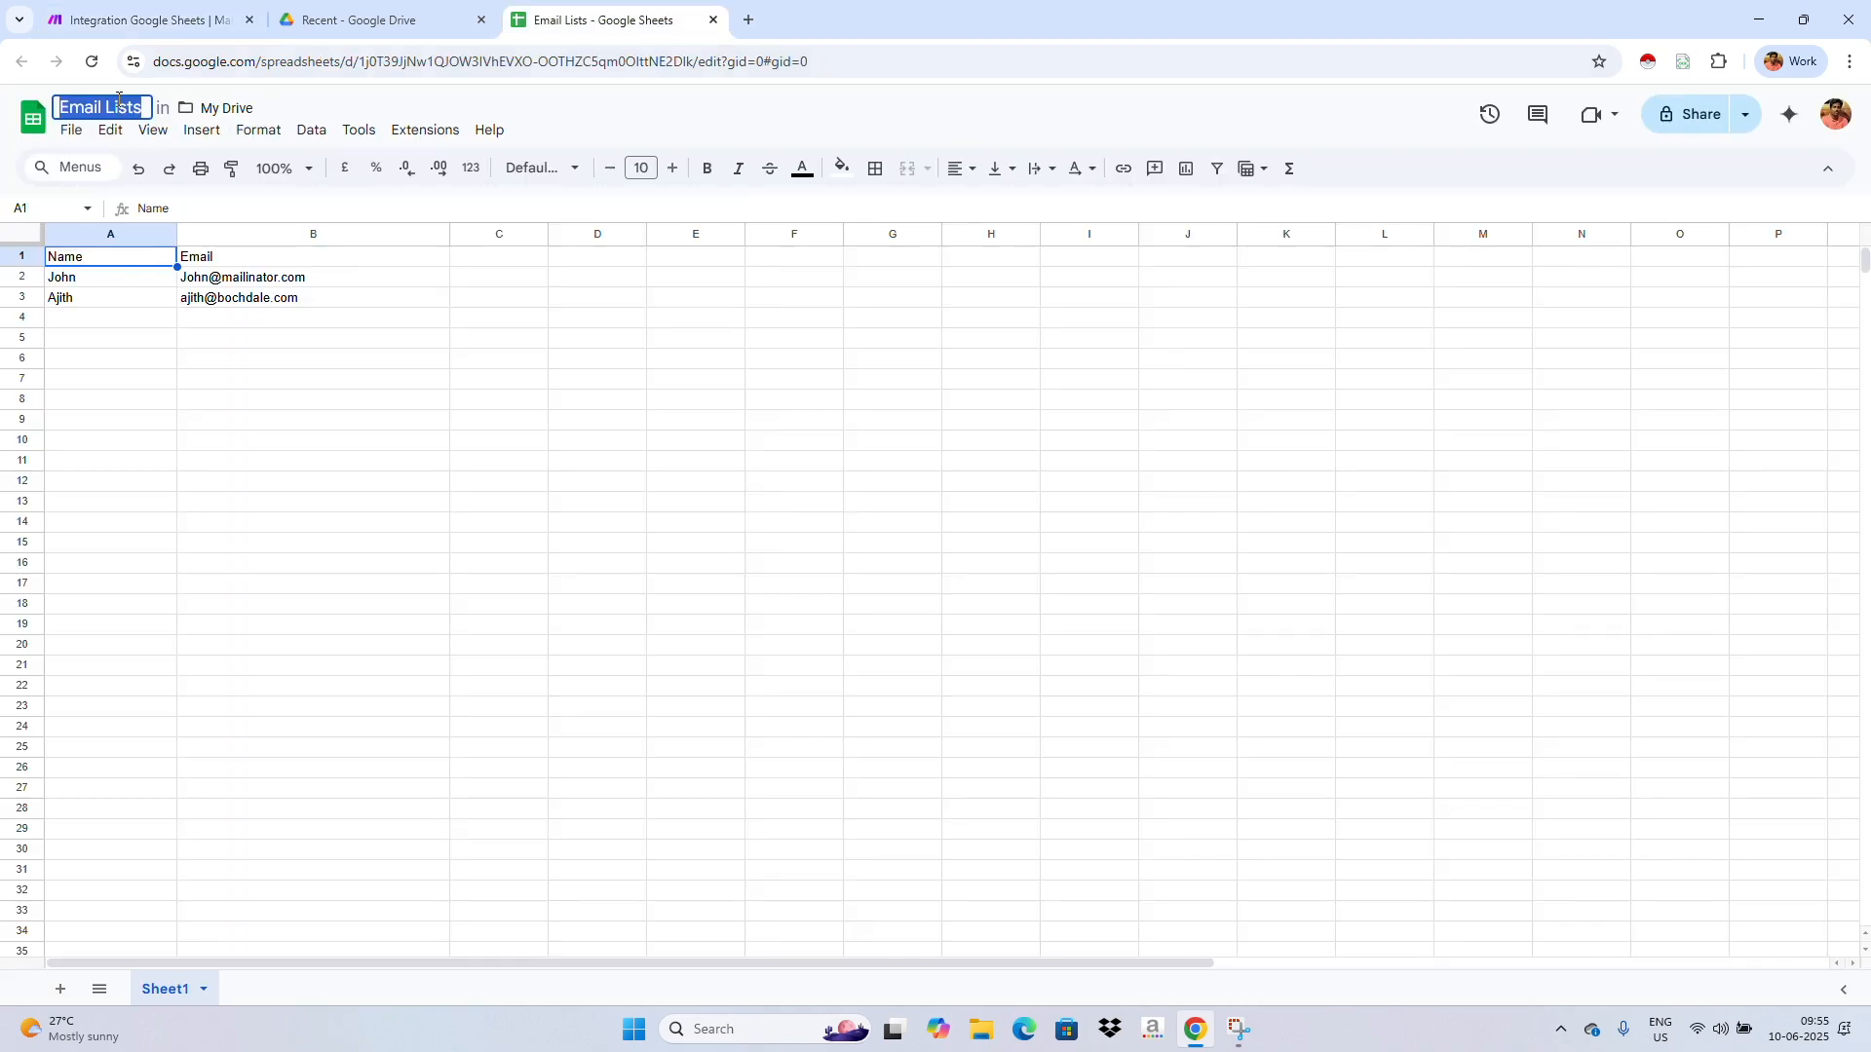
{"action": "left_click", "coordinate": [122, 20]}
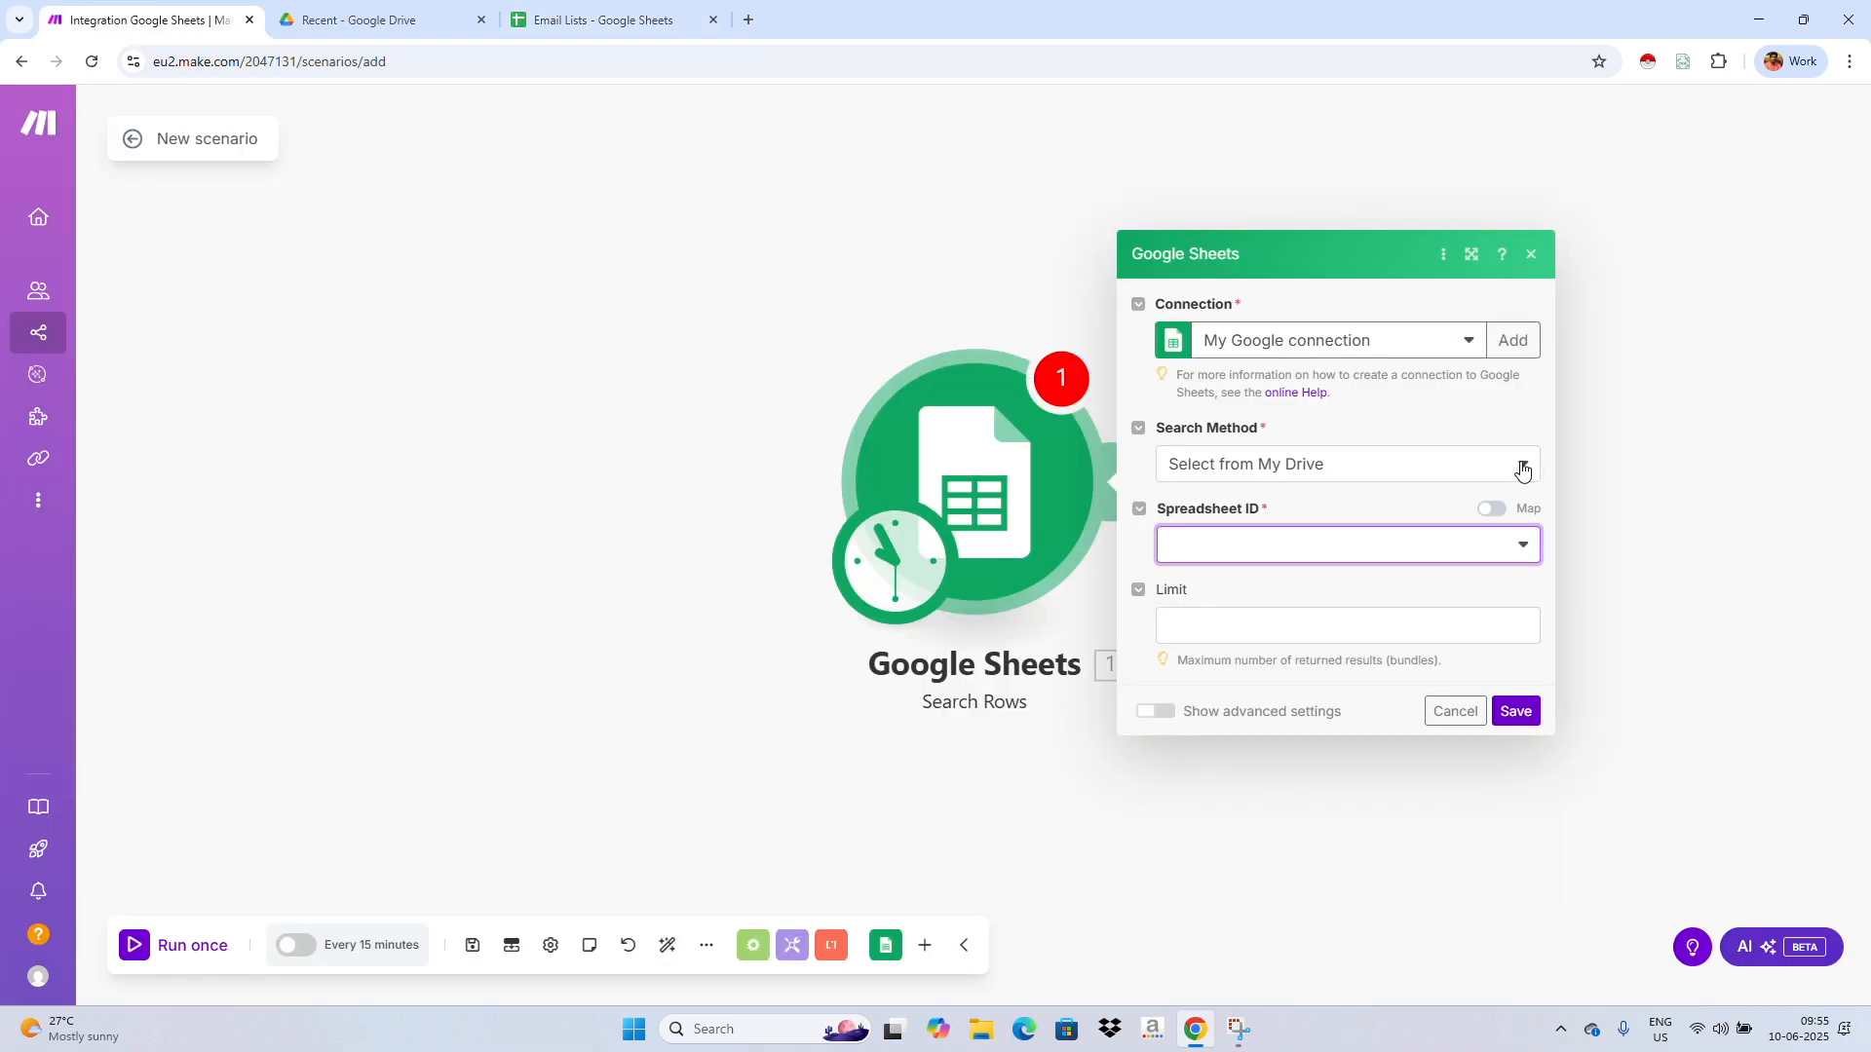
{"action": "left_click", "coordinate": [1186, 548]}
{"action": "key", "text": "ctrl+v"}
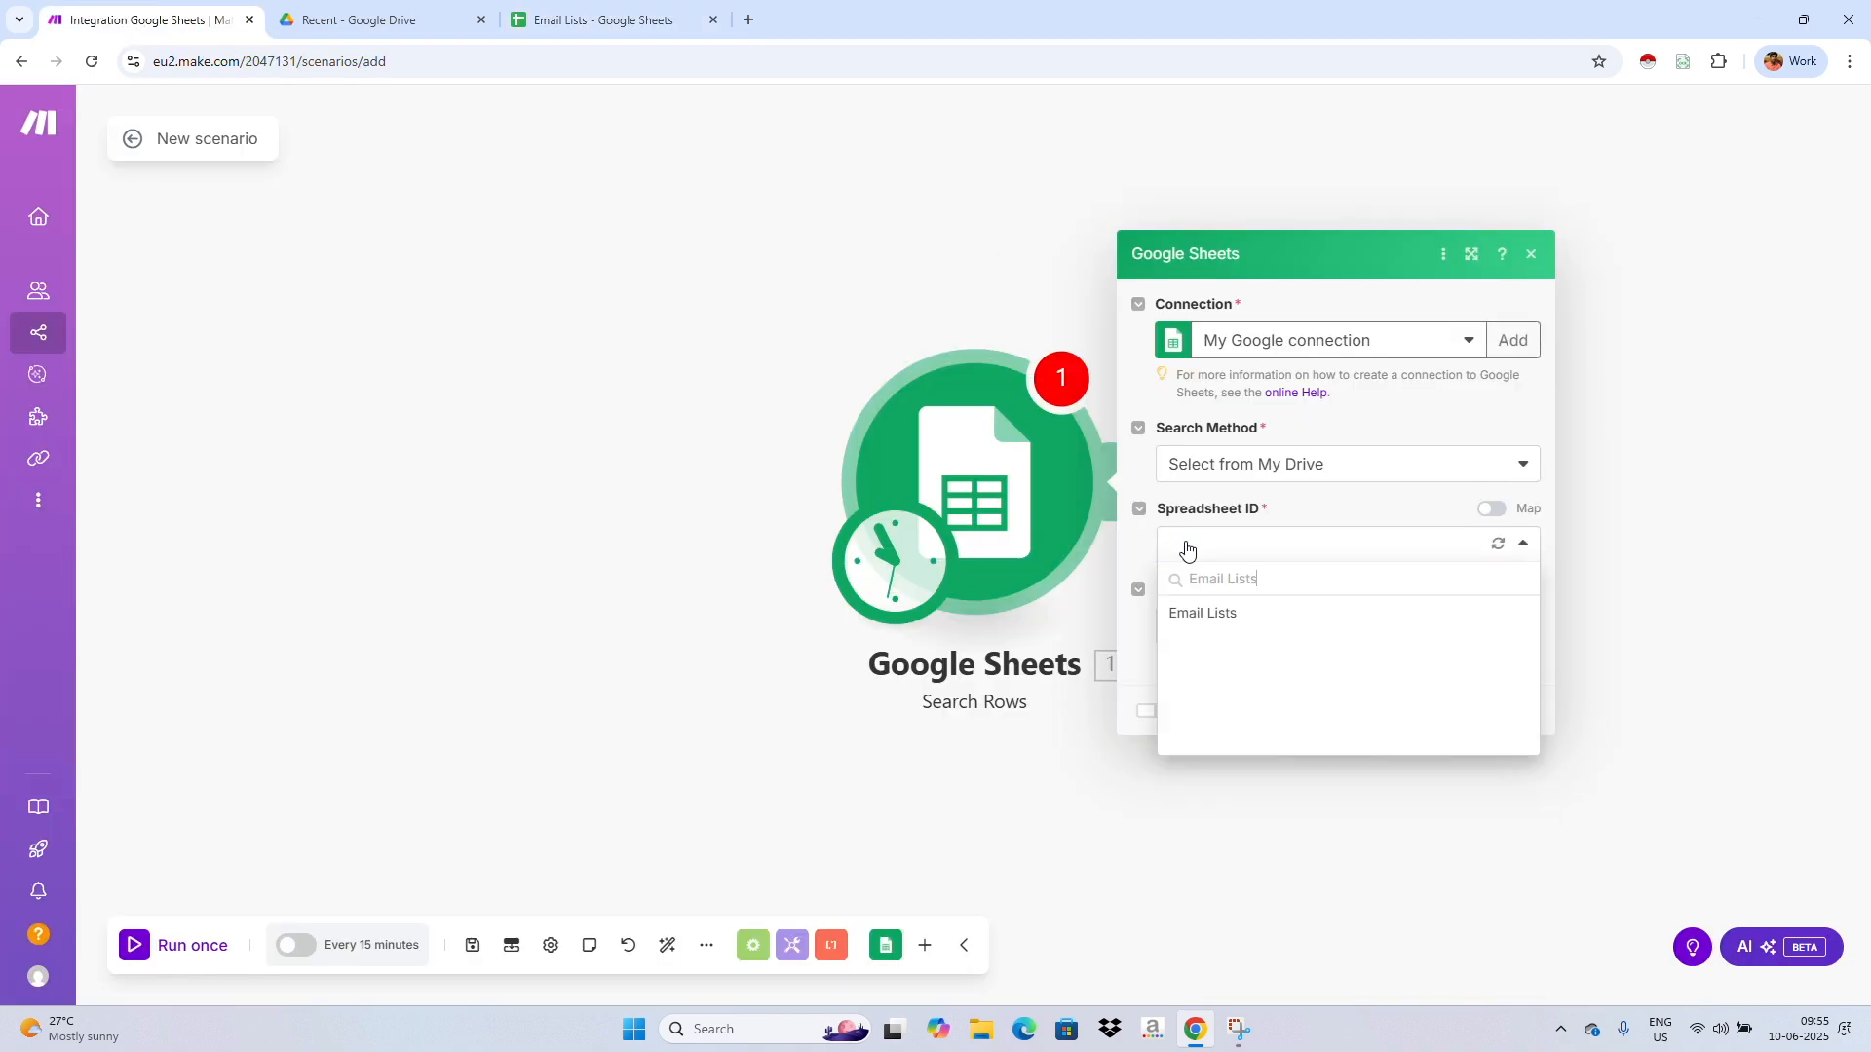
{"action": "left_click", "coordinate": [1229, 617]}
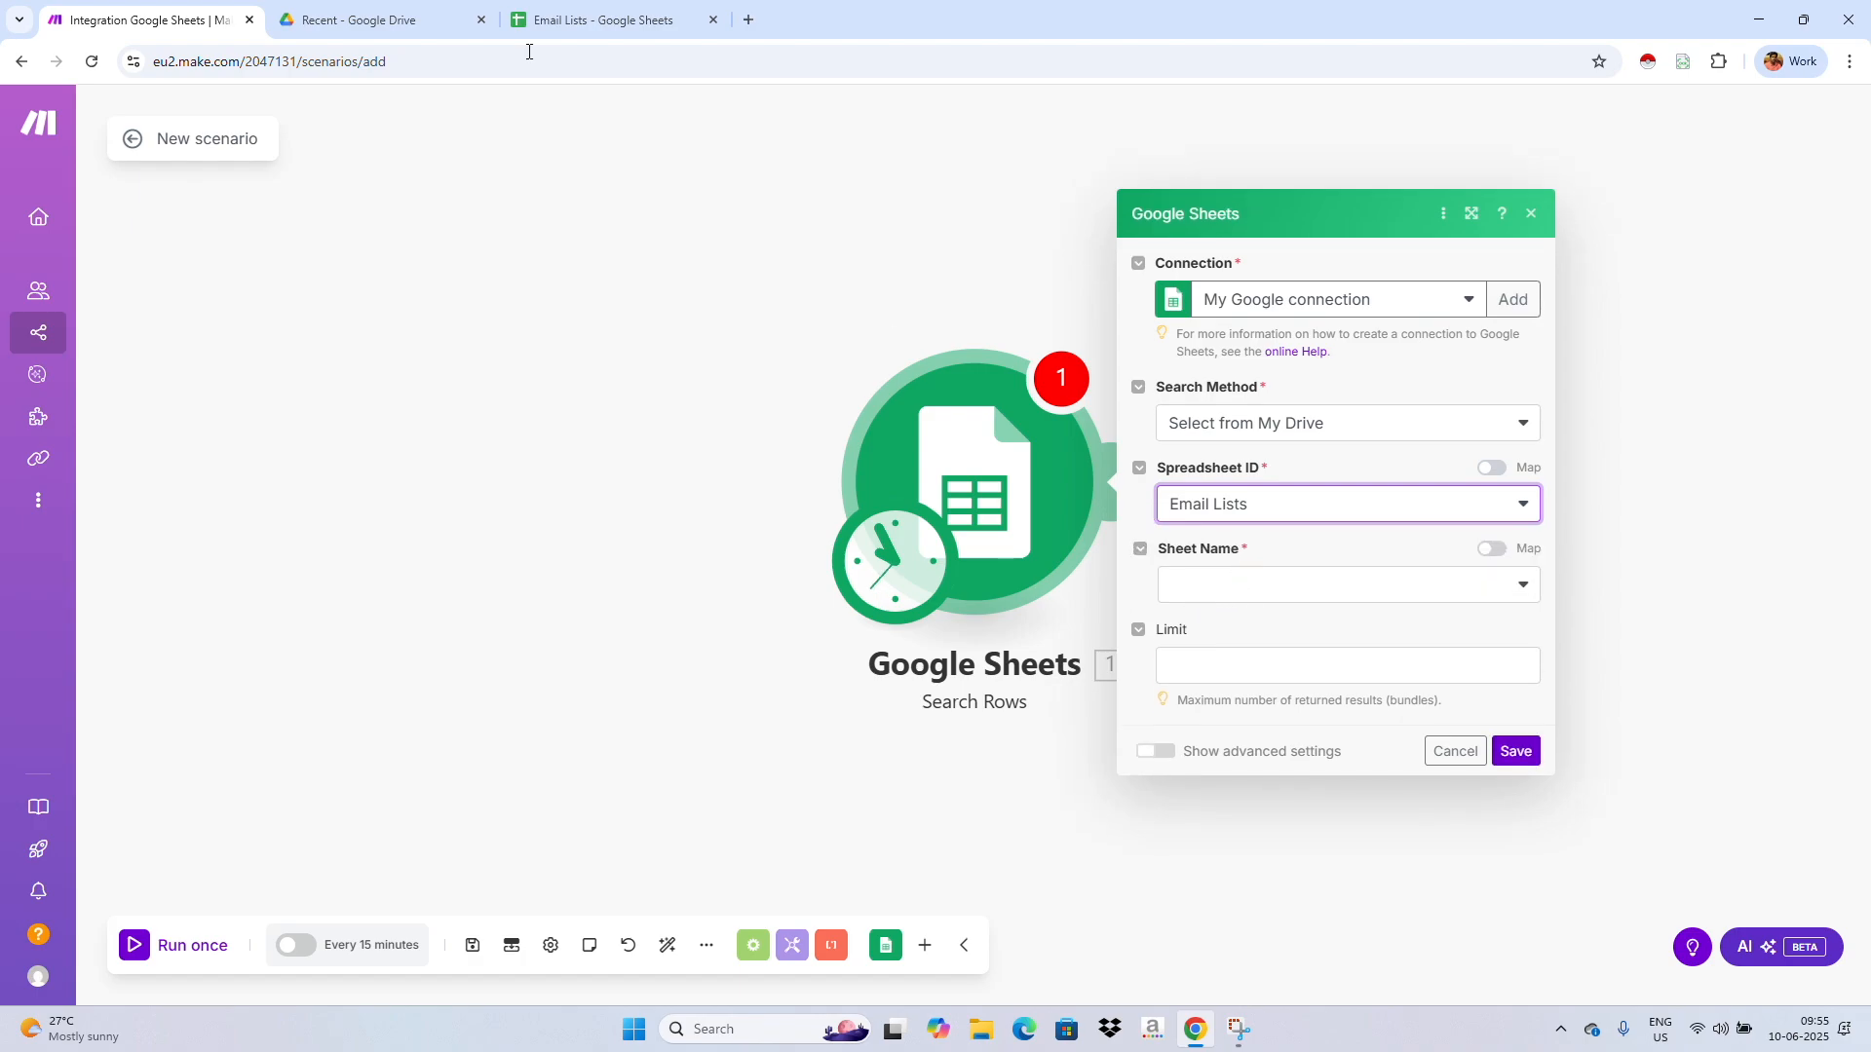
Check the sheet's name in the Email Lists file and set the module's Sheet Name to Sheet1
{"action": "left_click", "coordinate": [568, 19]}
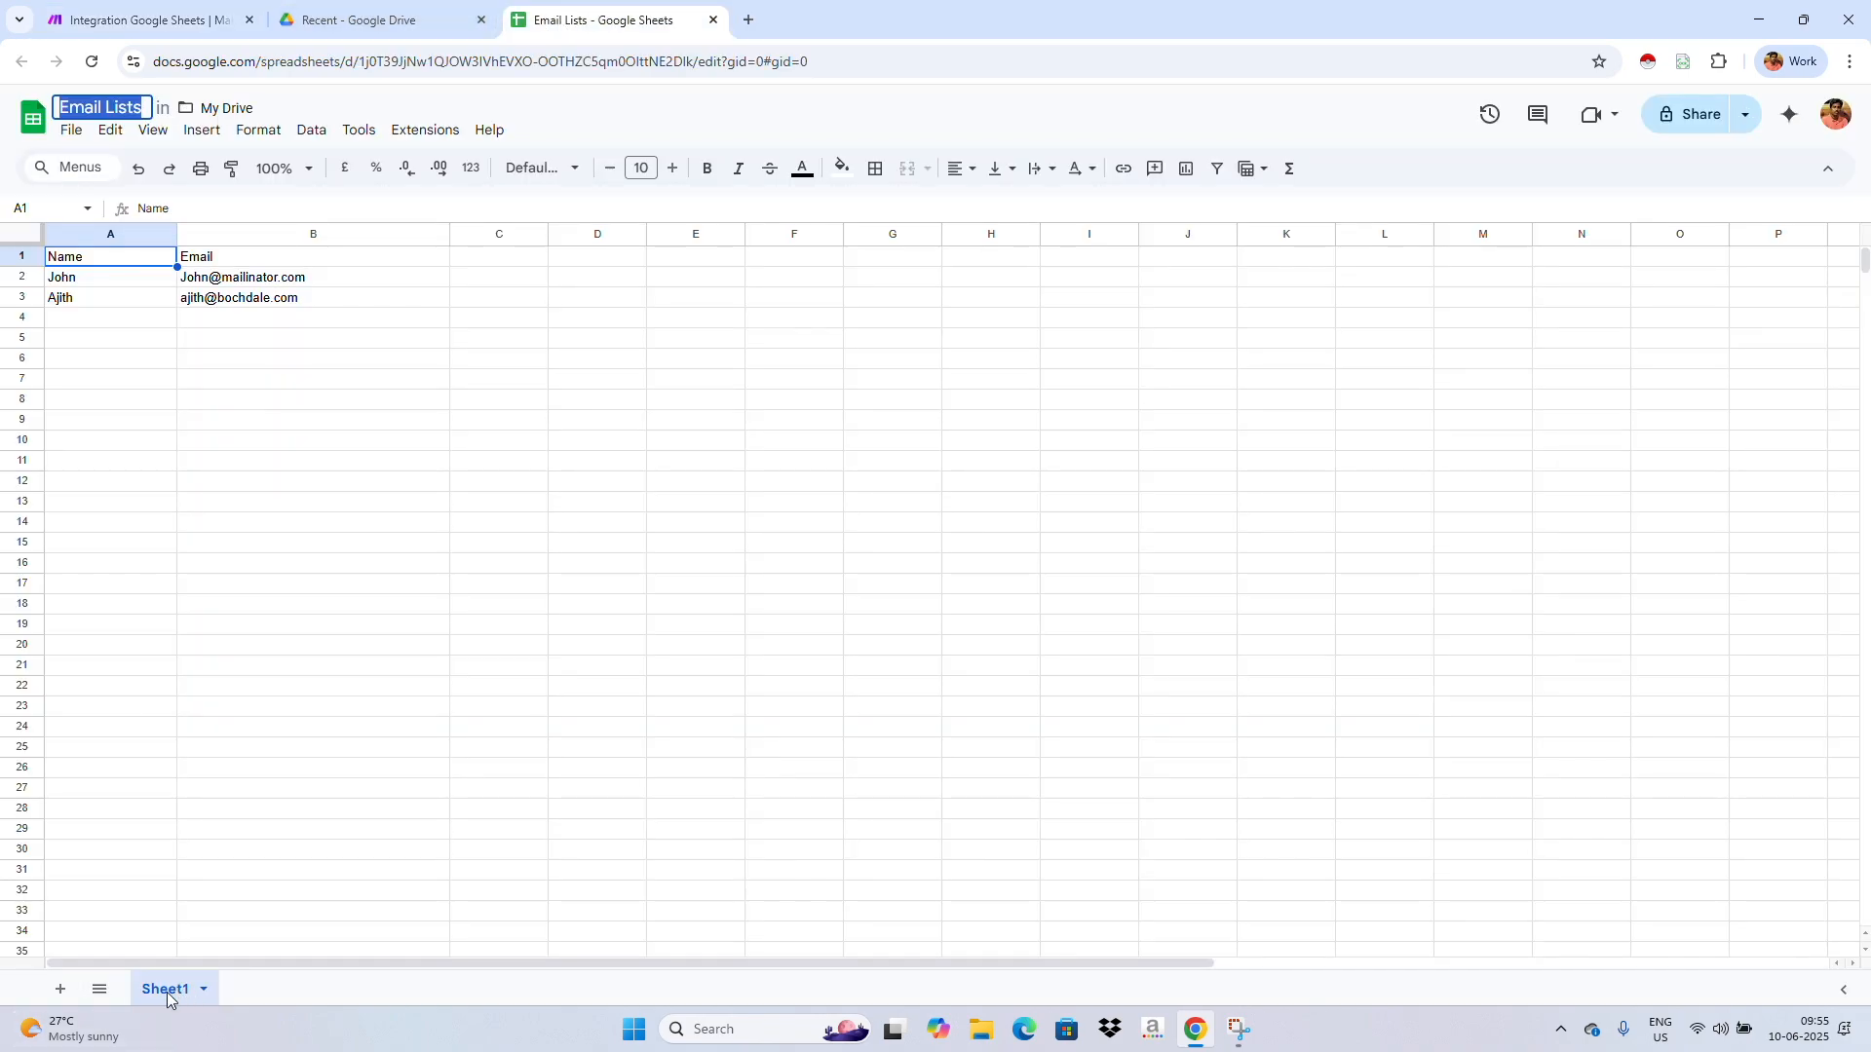
{"action": "left_click", "coordinate": [109, 21]}
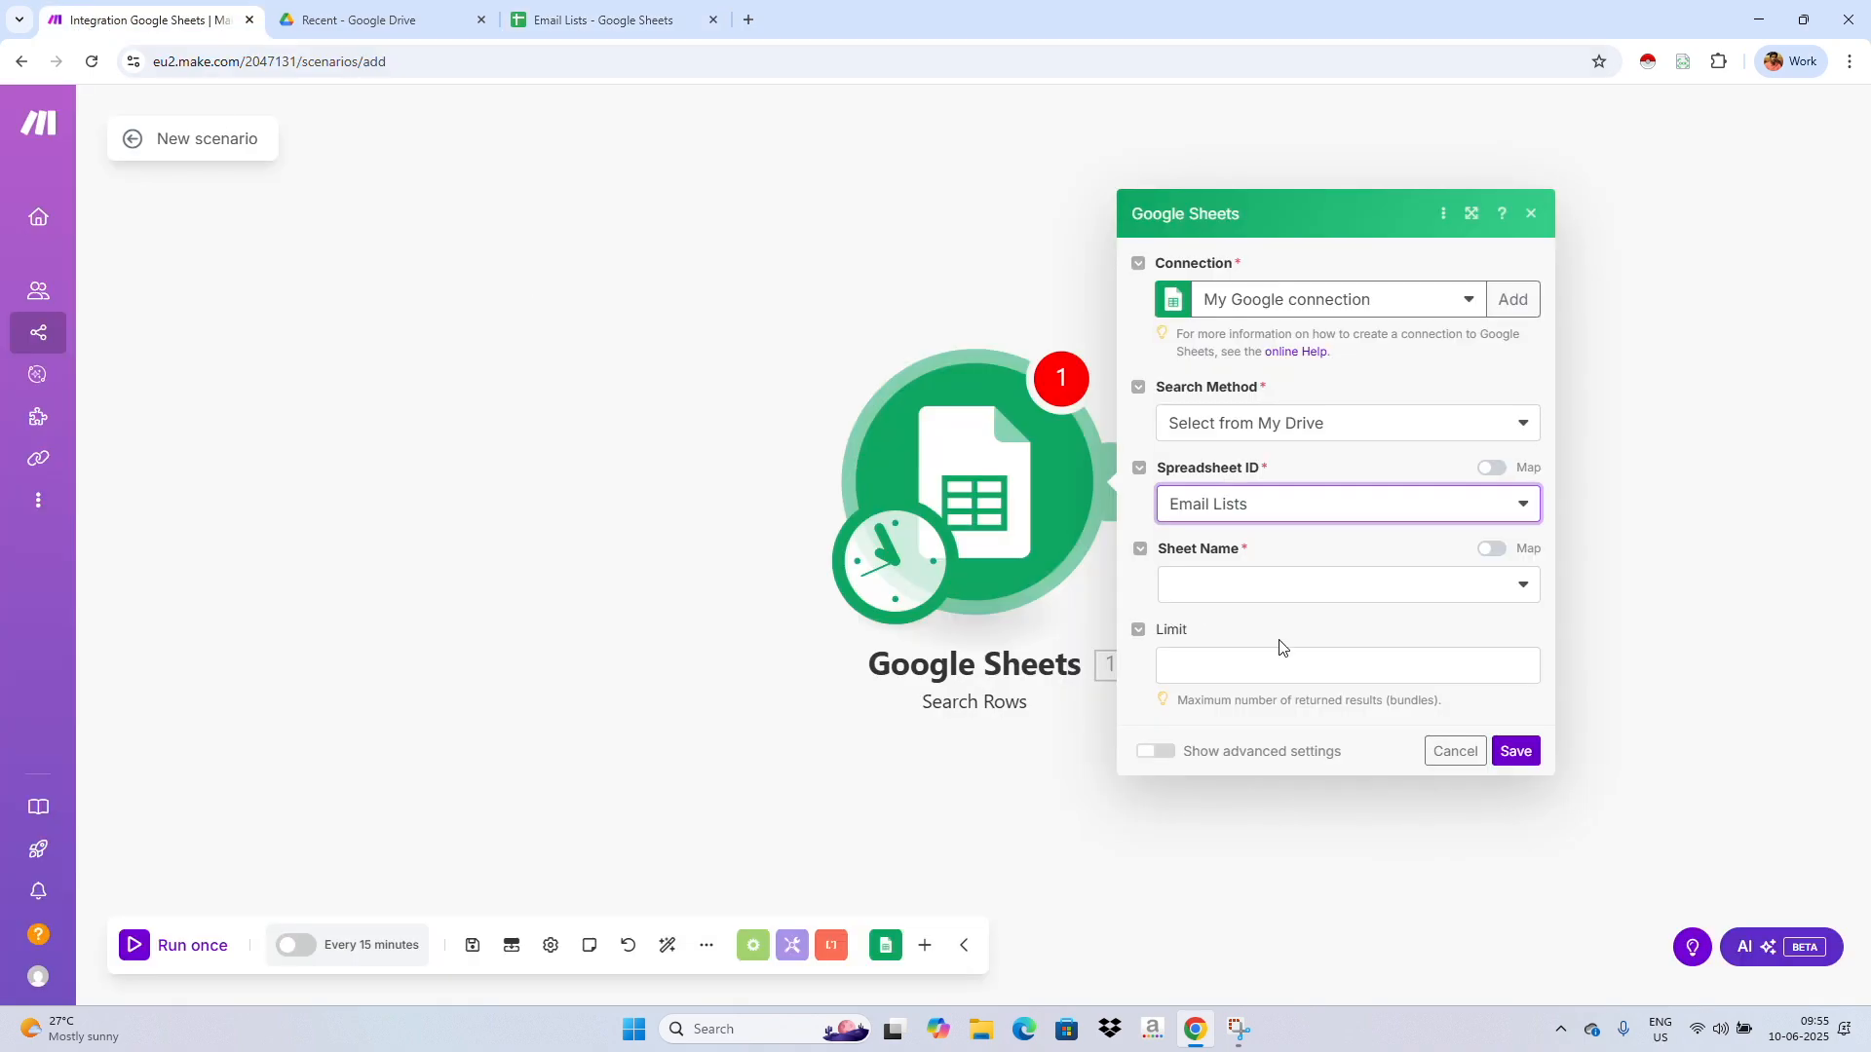
{"action": "left_click", "coordinate": [1249, 590]}
{"action": "left_click", "coordinate": [1208, 621]}
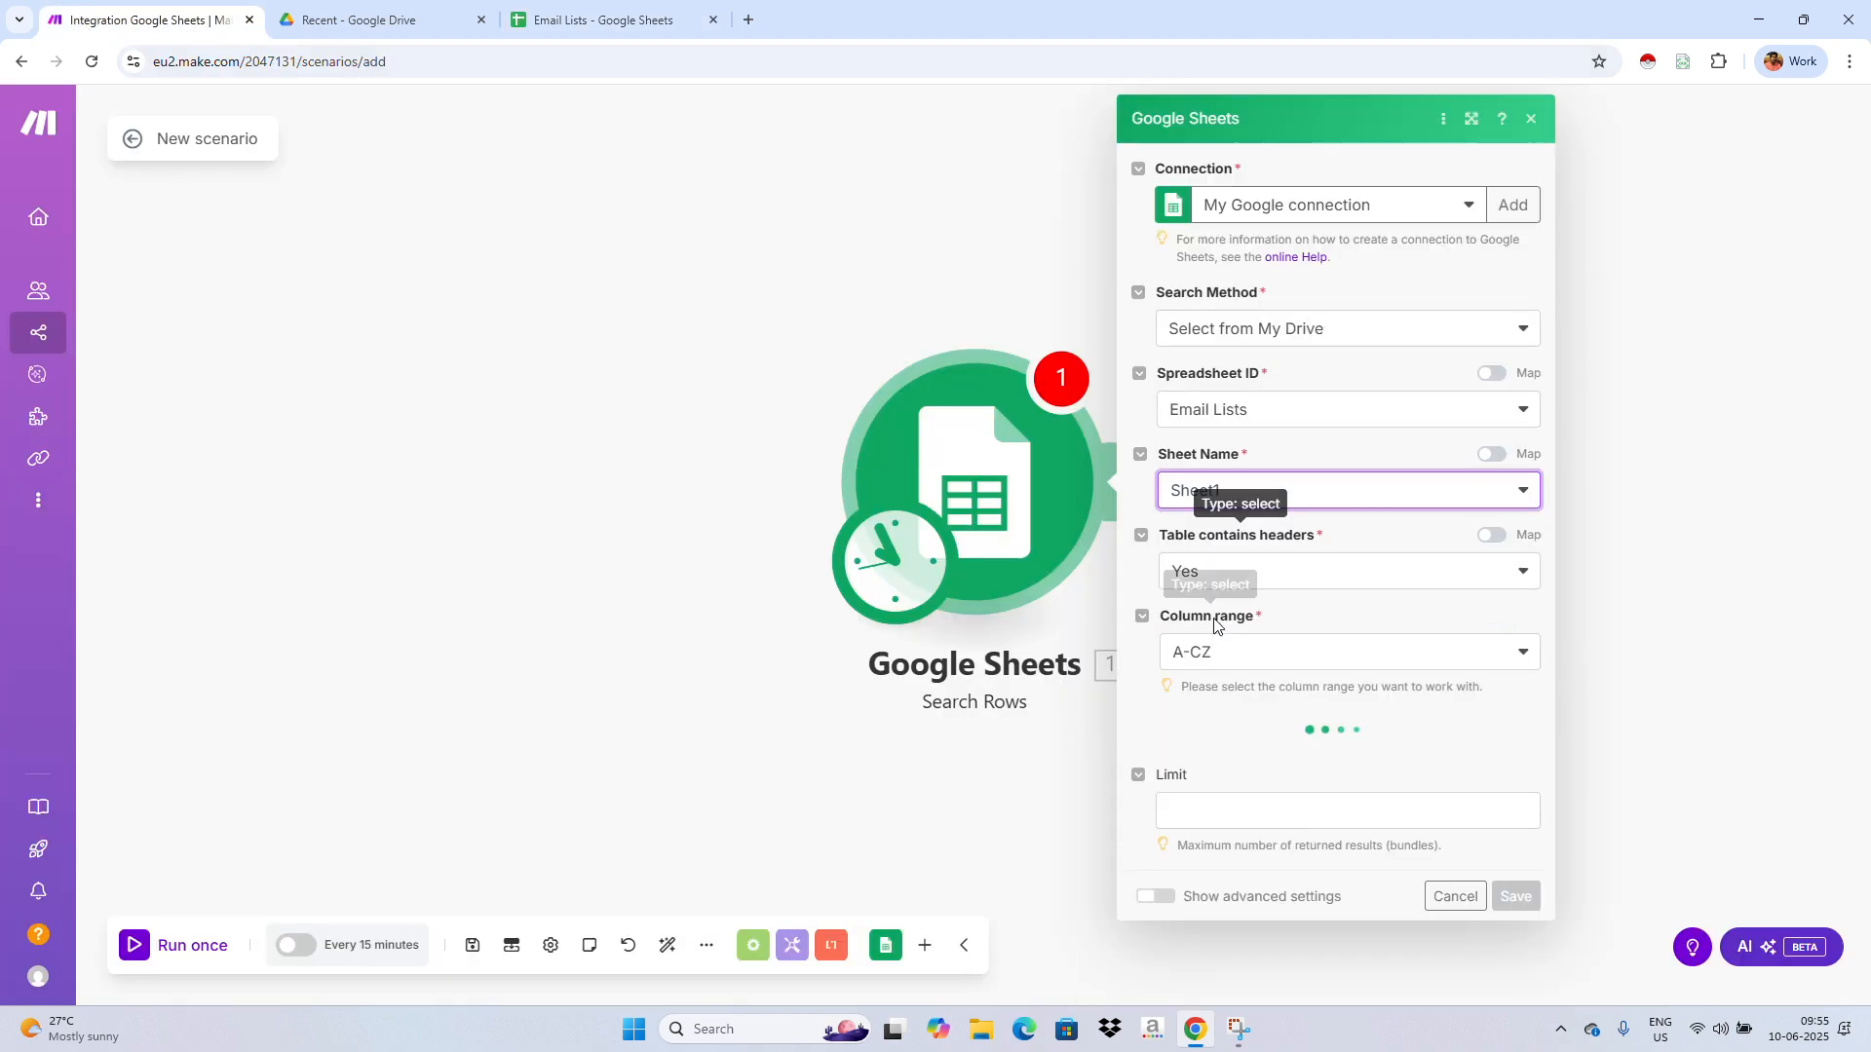
Filter the searched rows to those where Email (B) meets the basic operator Exists, and save the module settings
{"action": "scroll", "coordinate": [1345, 637], "scroll_direction": "down", "scroll_amount": 1}
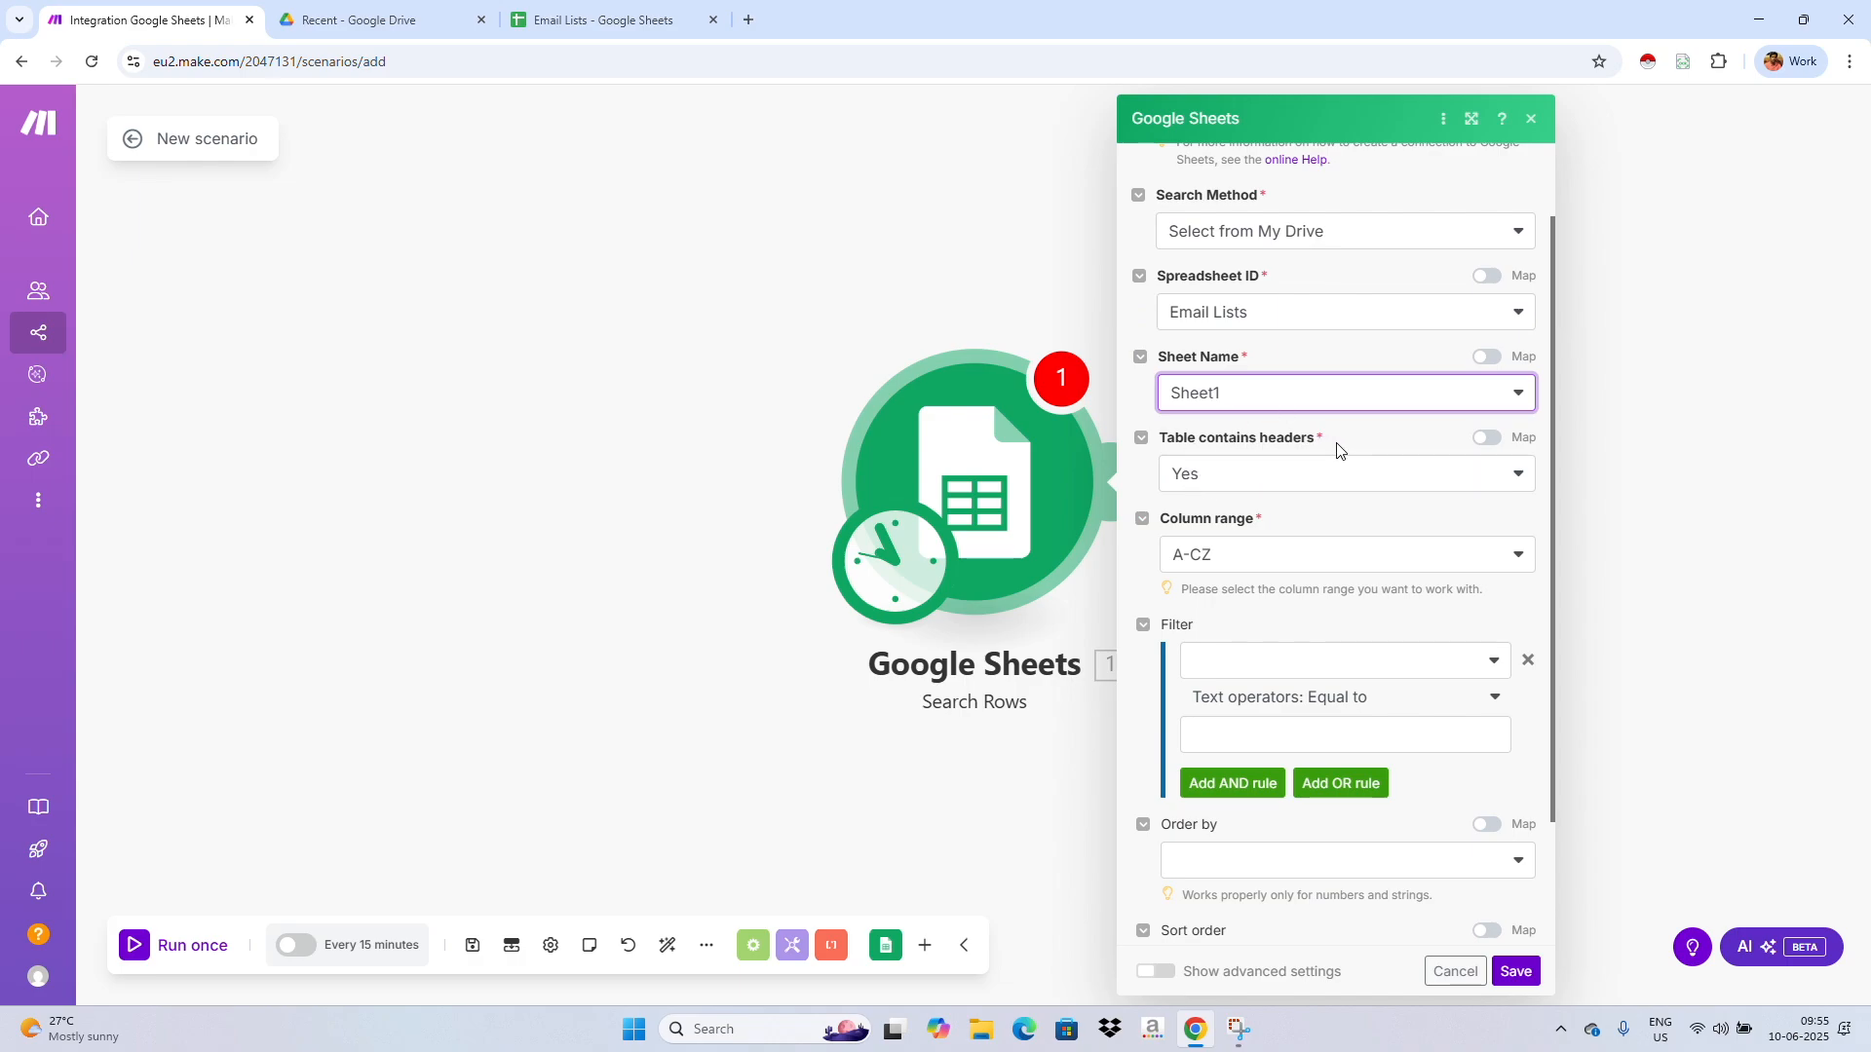
{"action": "scroll", "coordinate": [1334, 487], "scroll_direction": "down", "scroll_amount": 2}
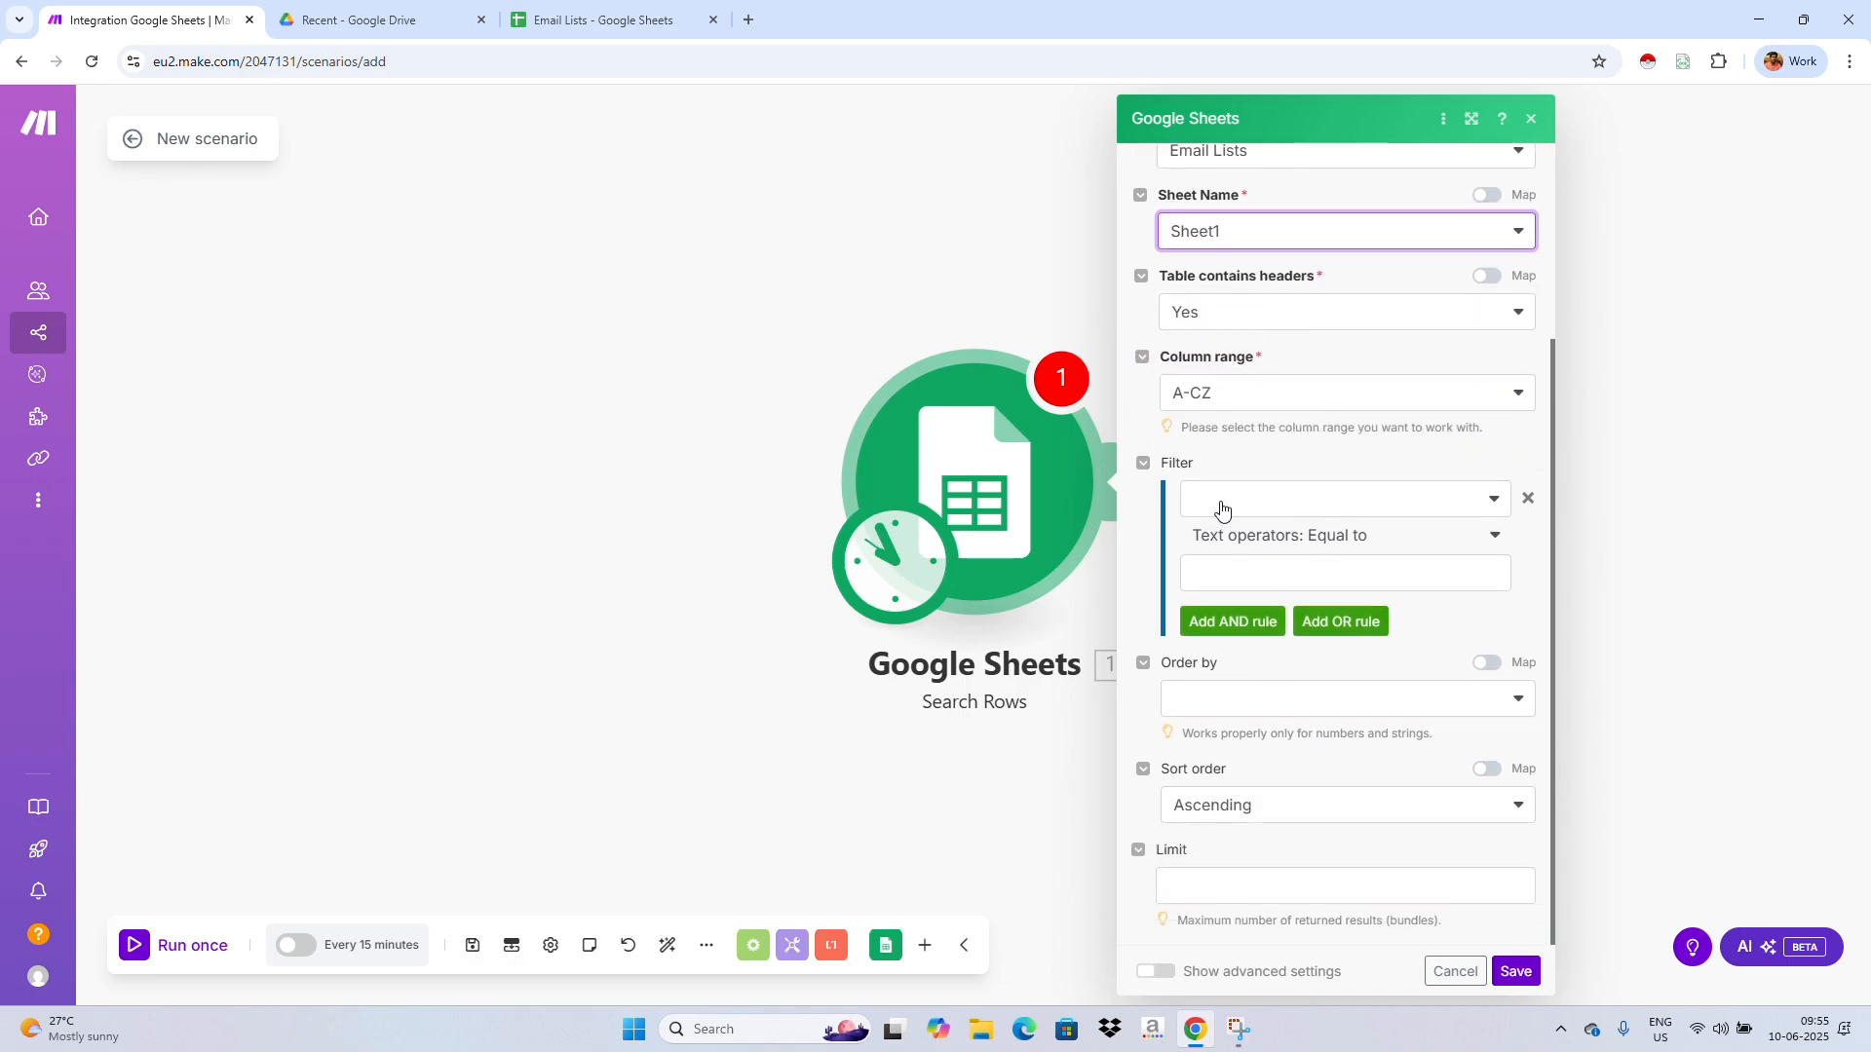
{"action": "left_click", "coordinate": [1296, 501]}
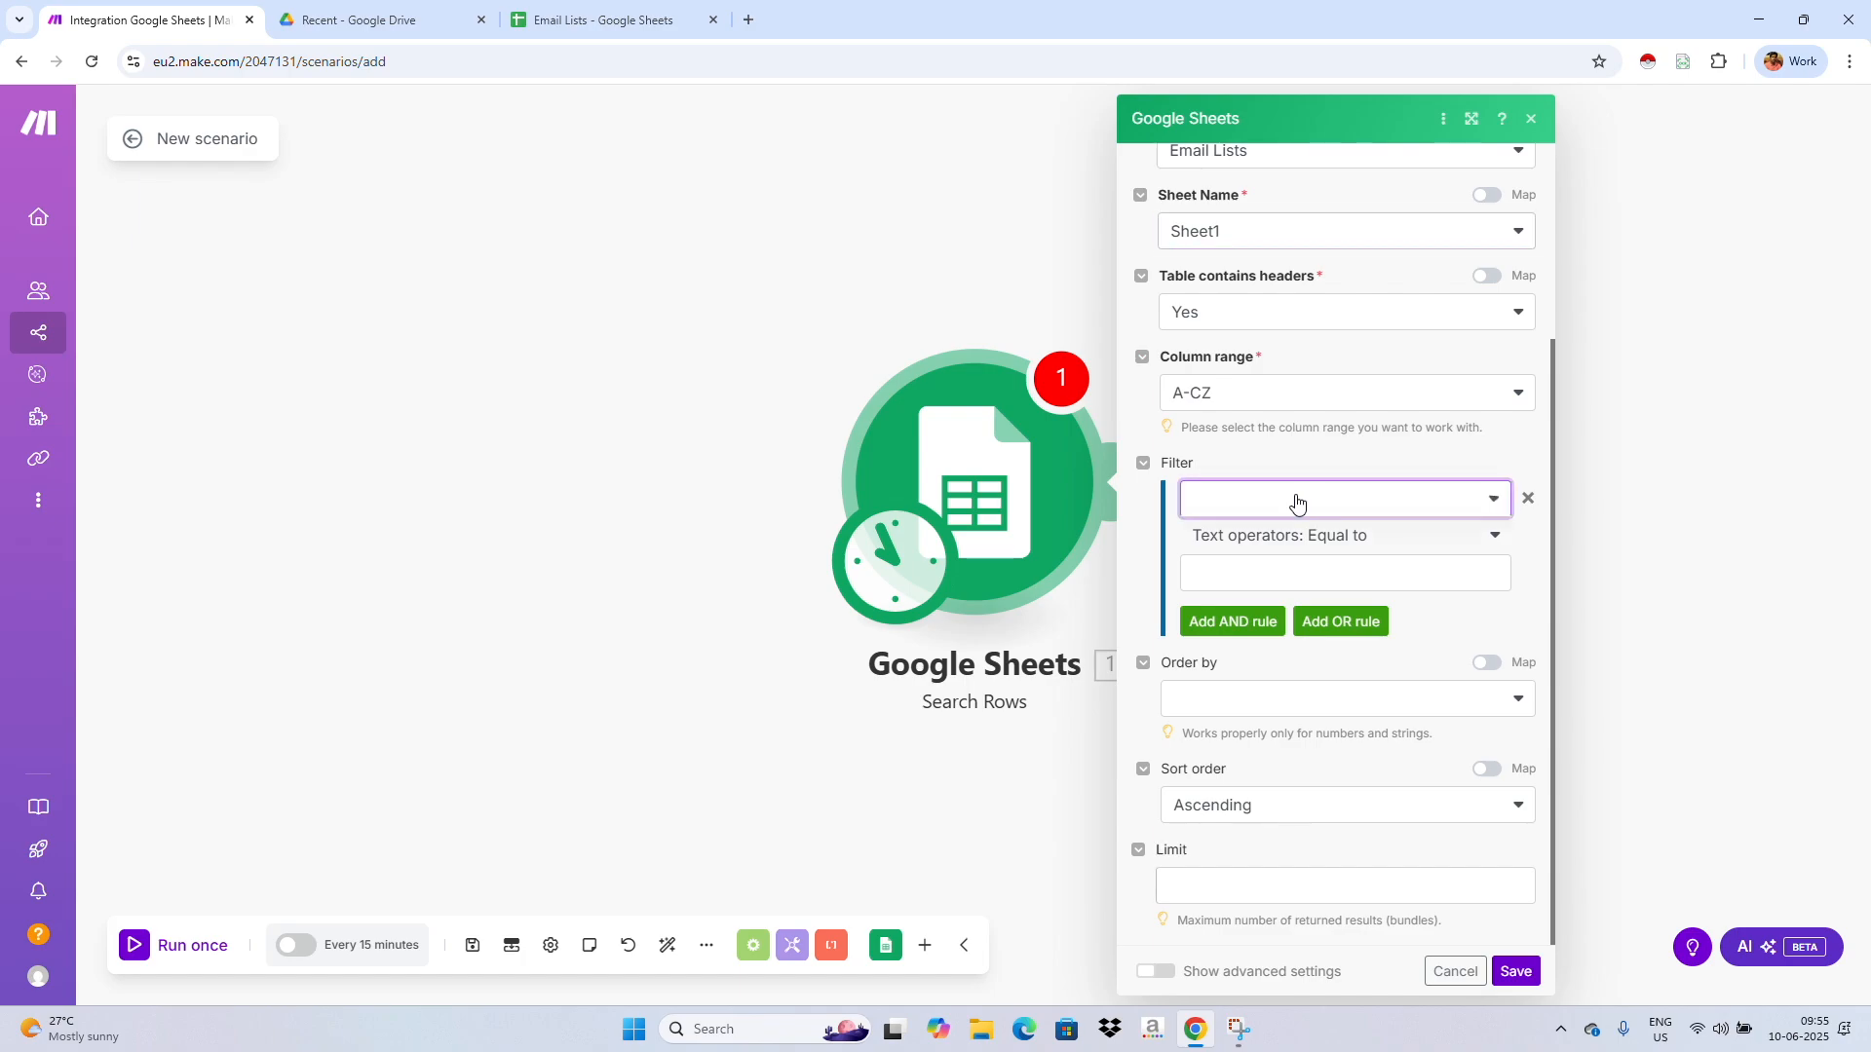
{"action": "left_click", "coordinate": [1229, 567]}
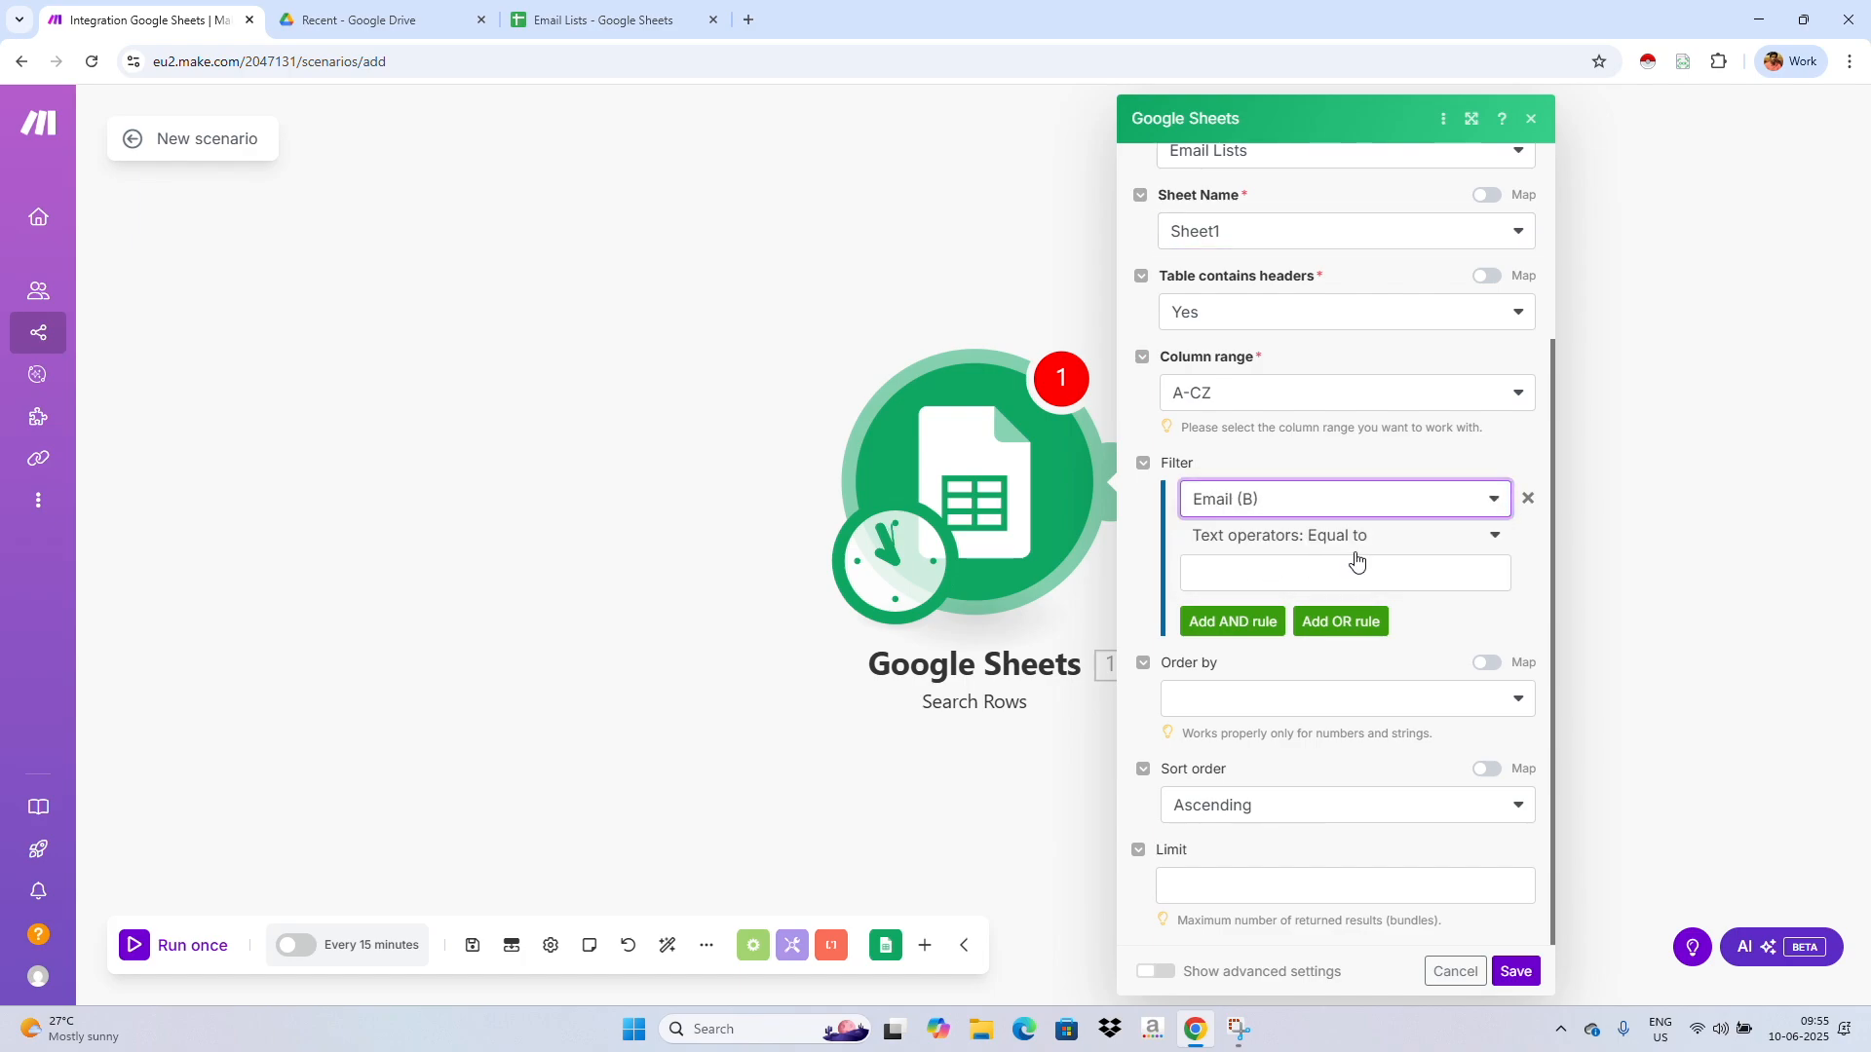
{"action": "left_click", "coordinate": [1462, 538]}
{"action": "left_click", "coordinate": [1210, 629]}
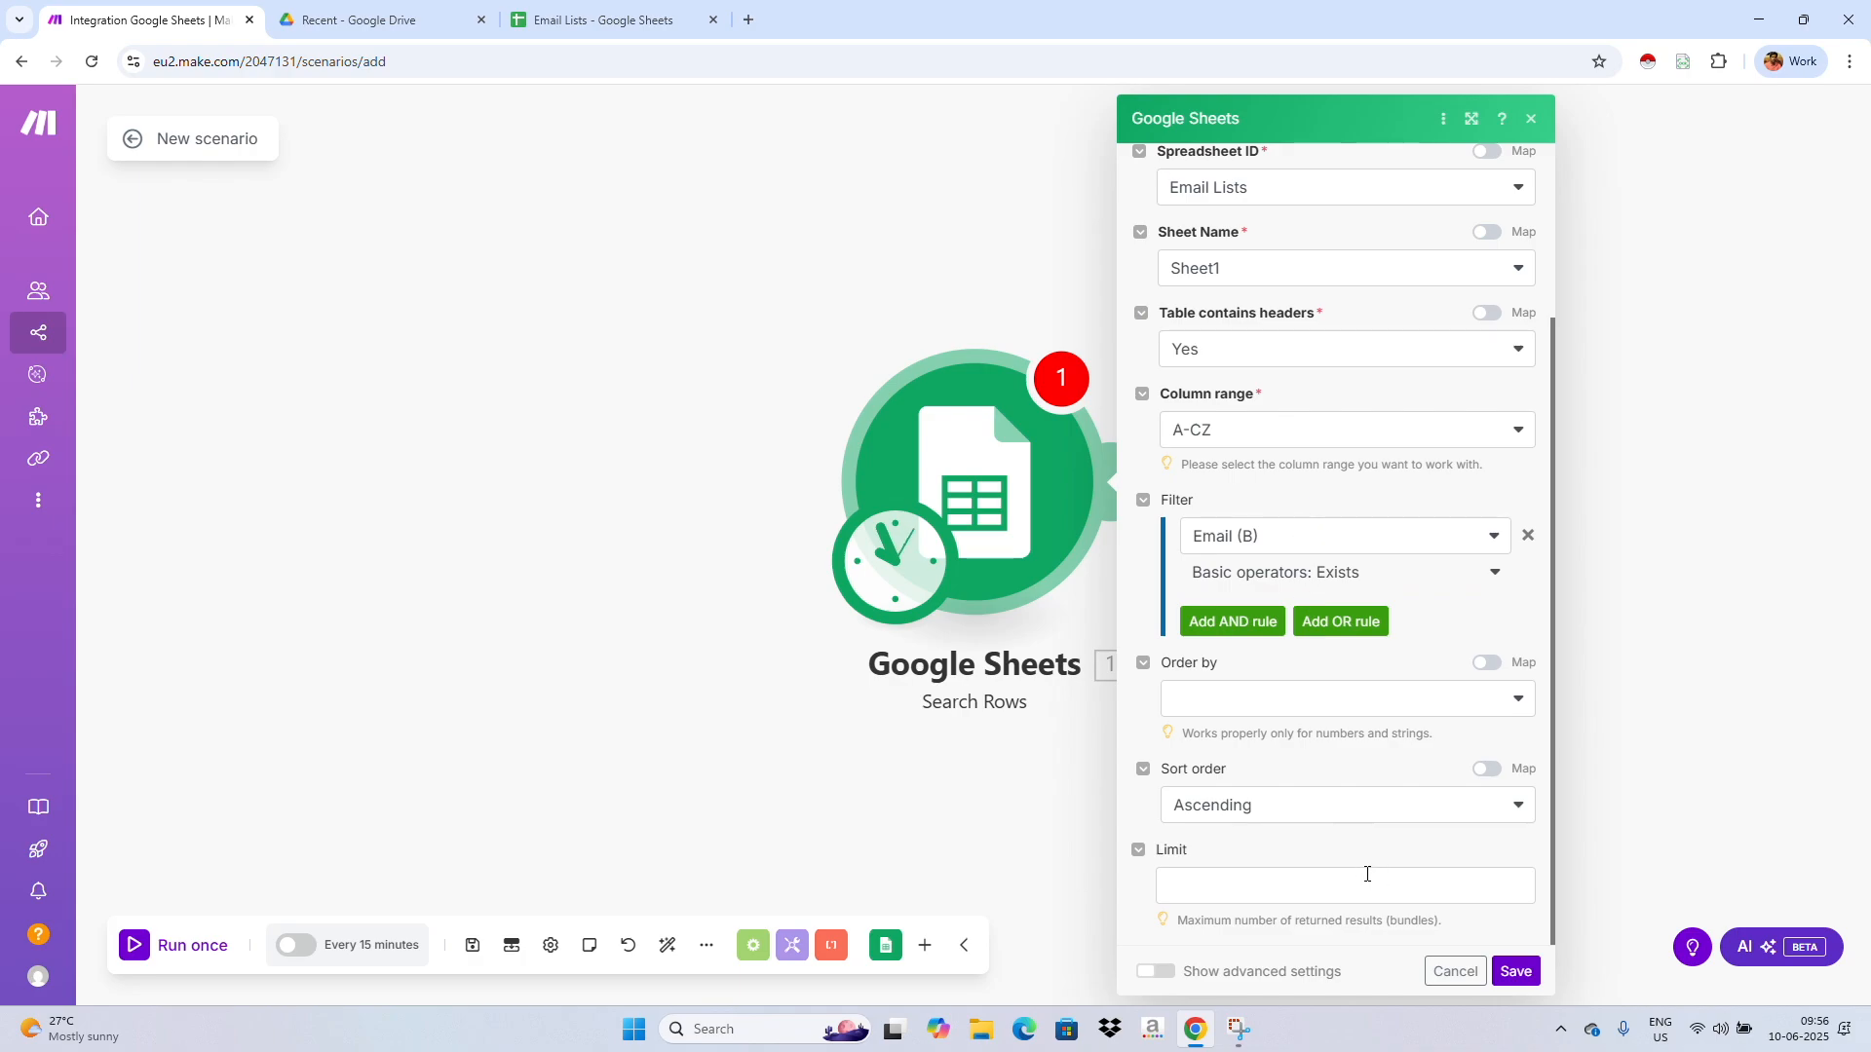
{"action": "left_click", "coordinate": [1515, 972]}
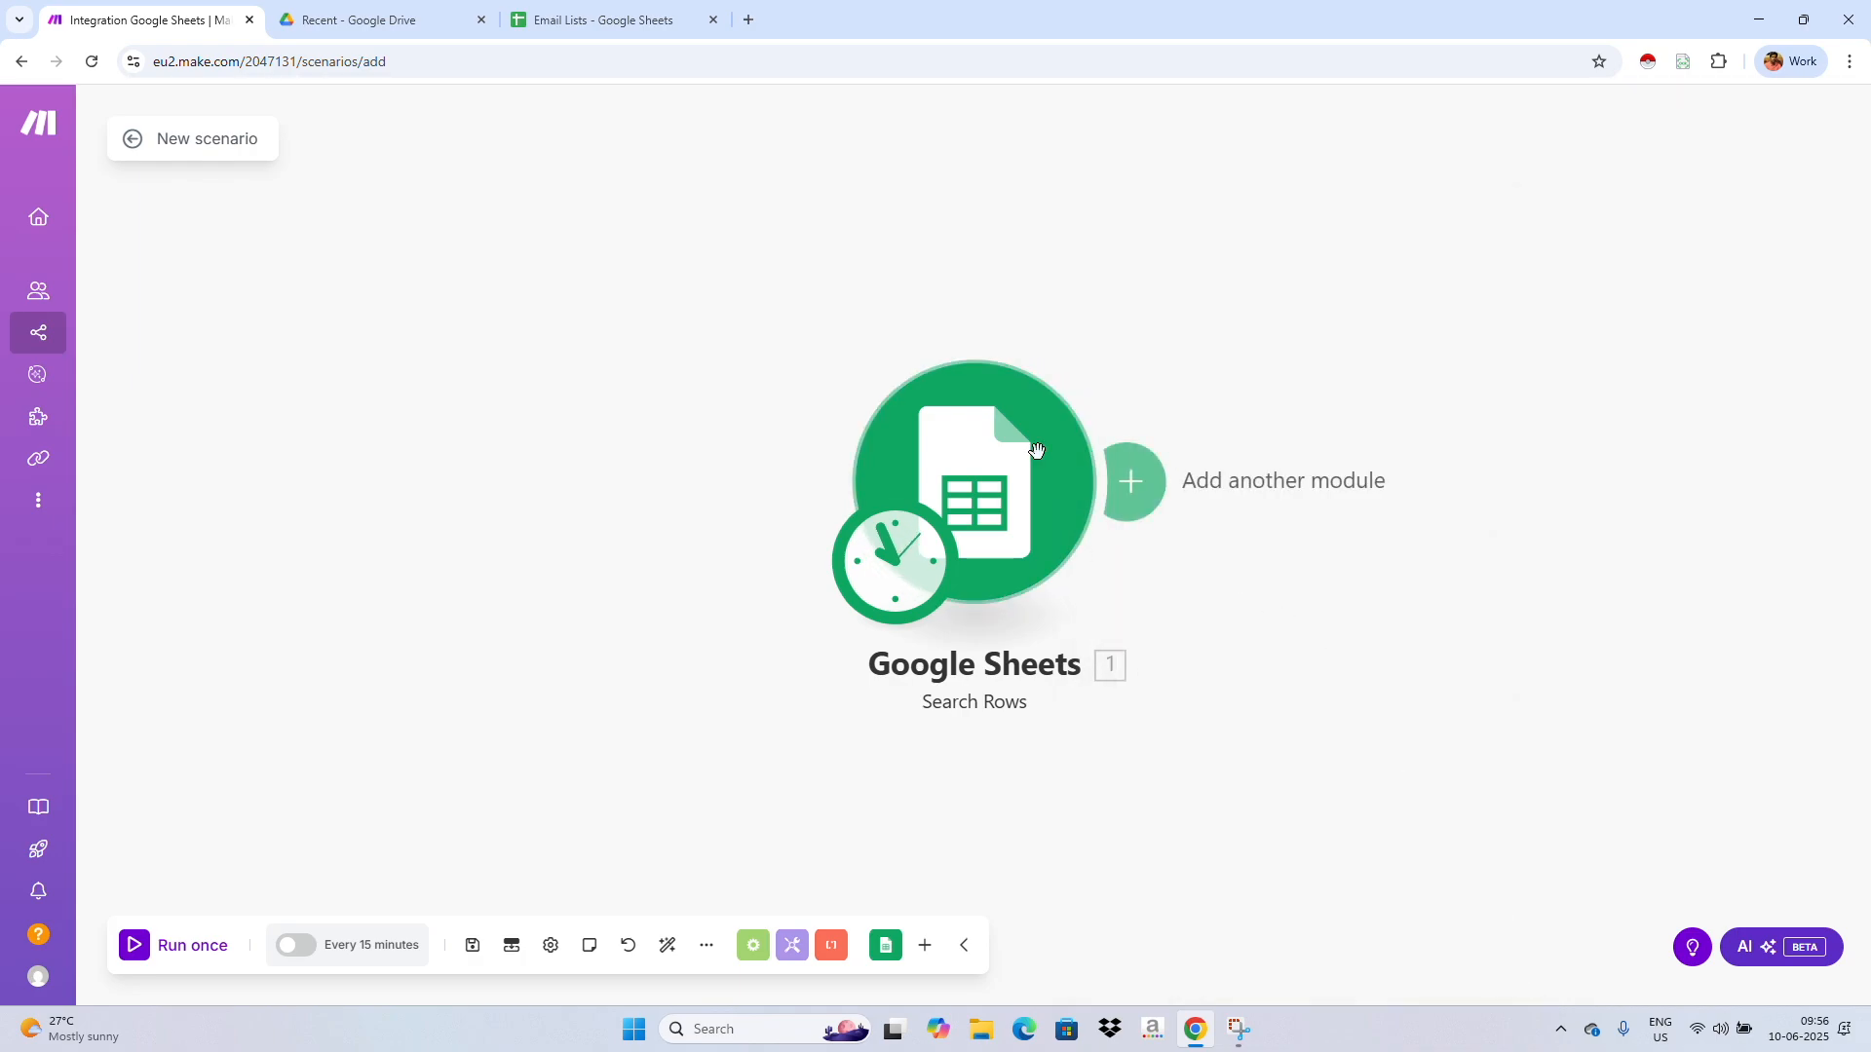
Run only the Google Sheets Search Rows module
{"action": "right_click", "coordinate": [987, 444]}
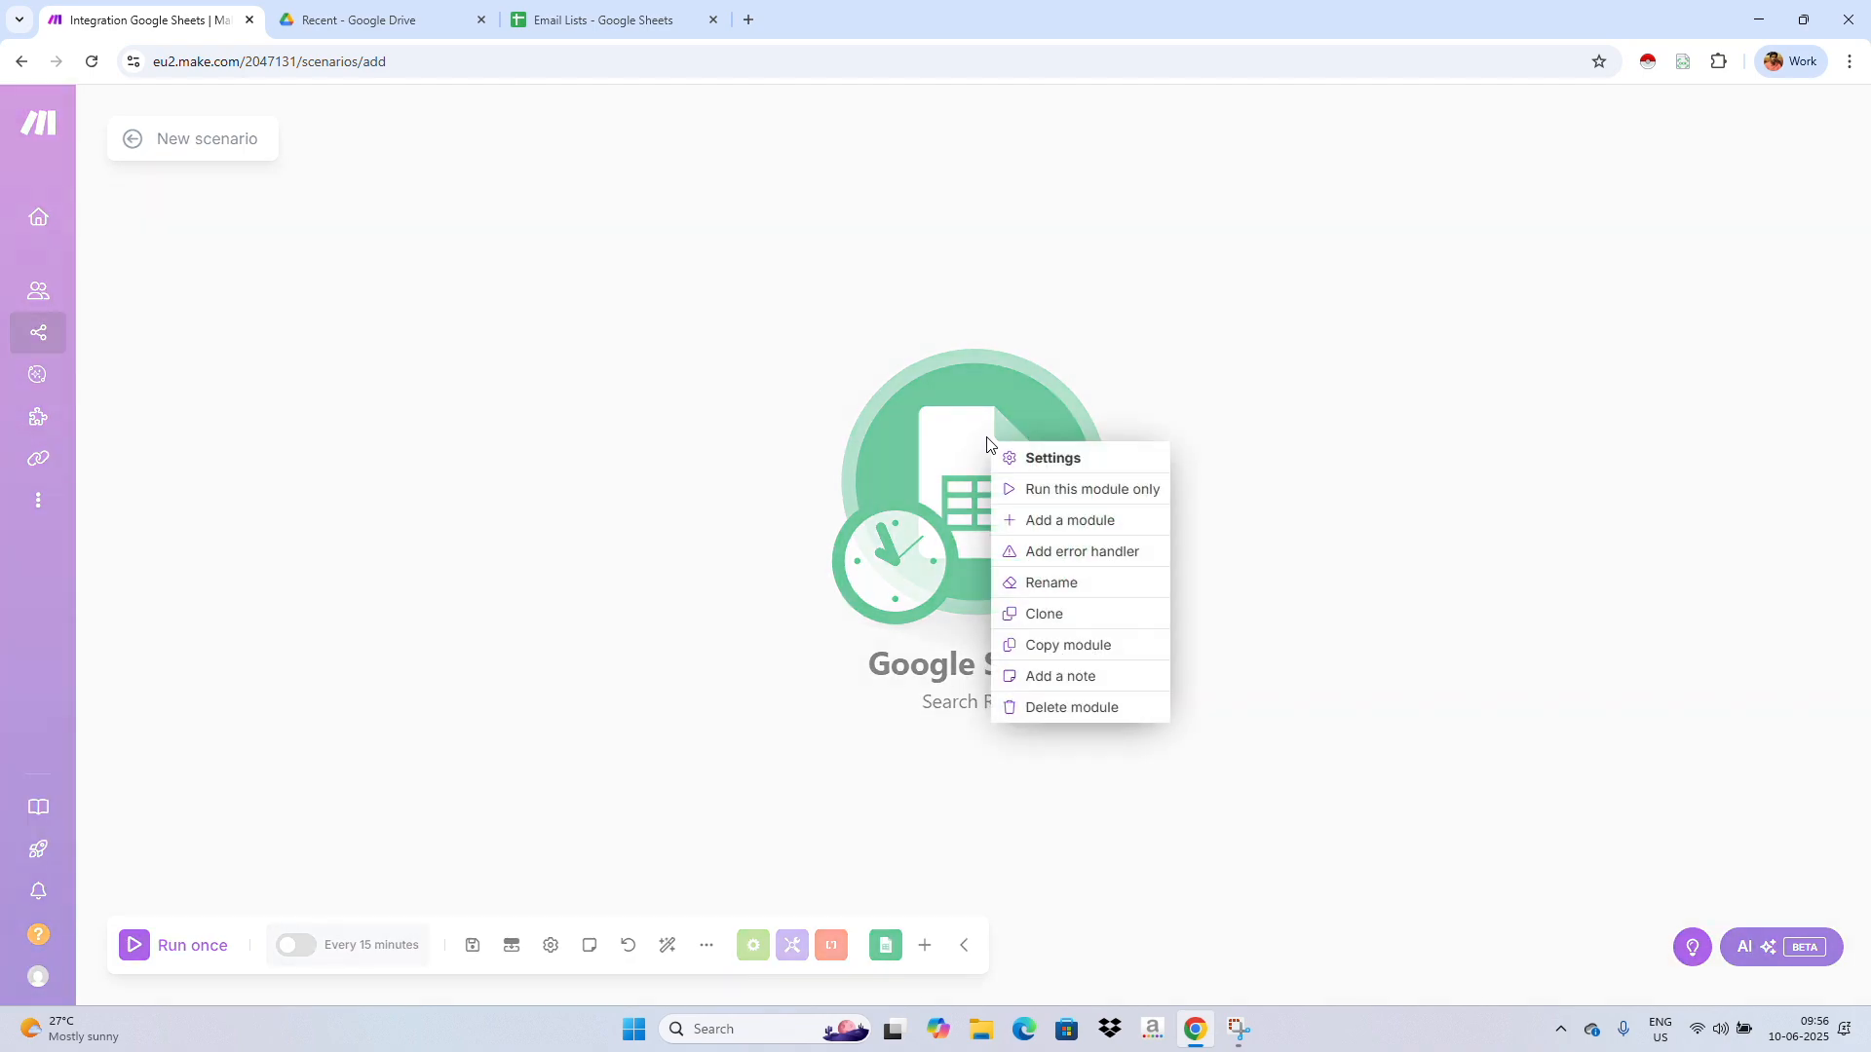
{"action": "left_click", "coordinate": [1011, 488]}
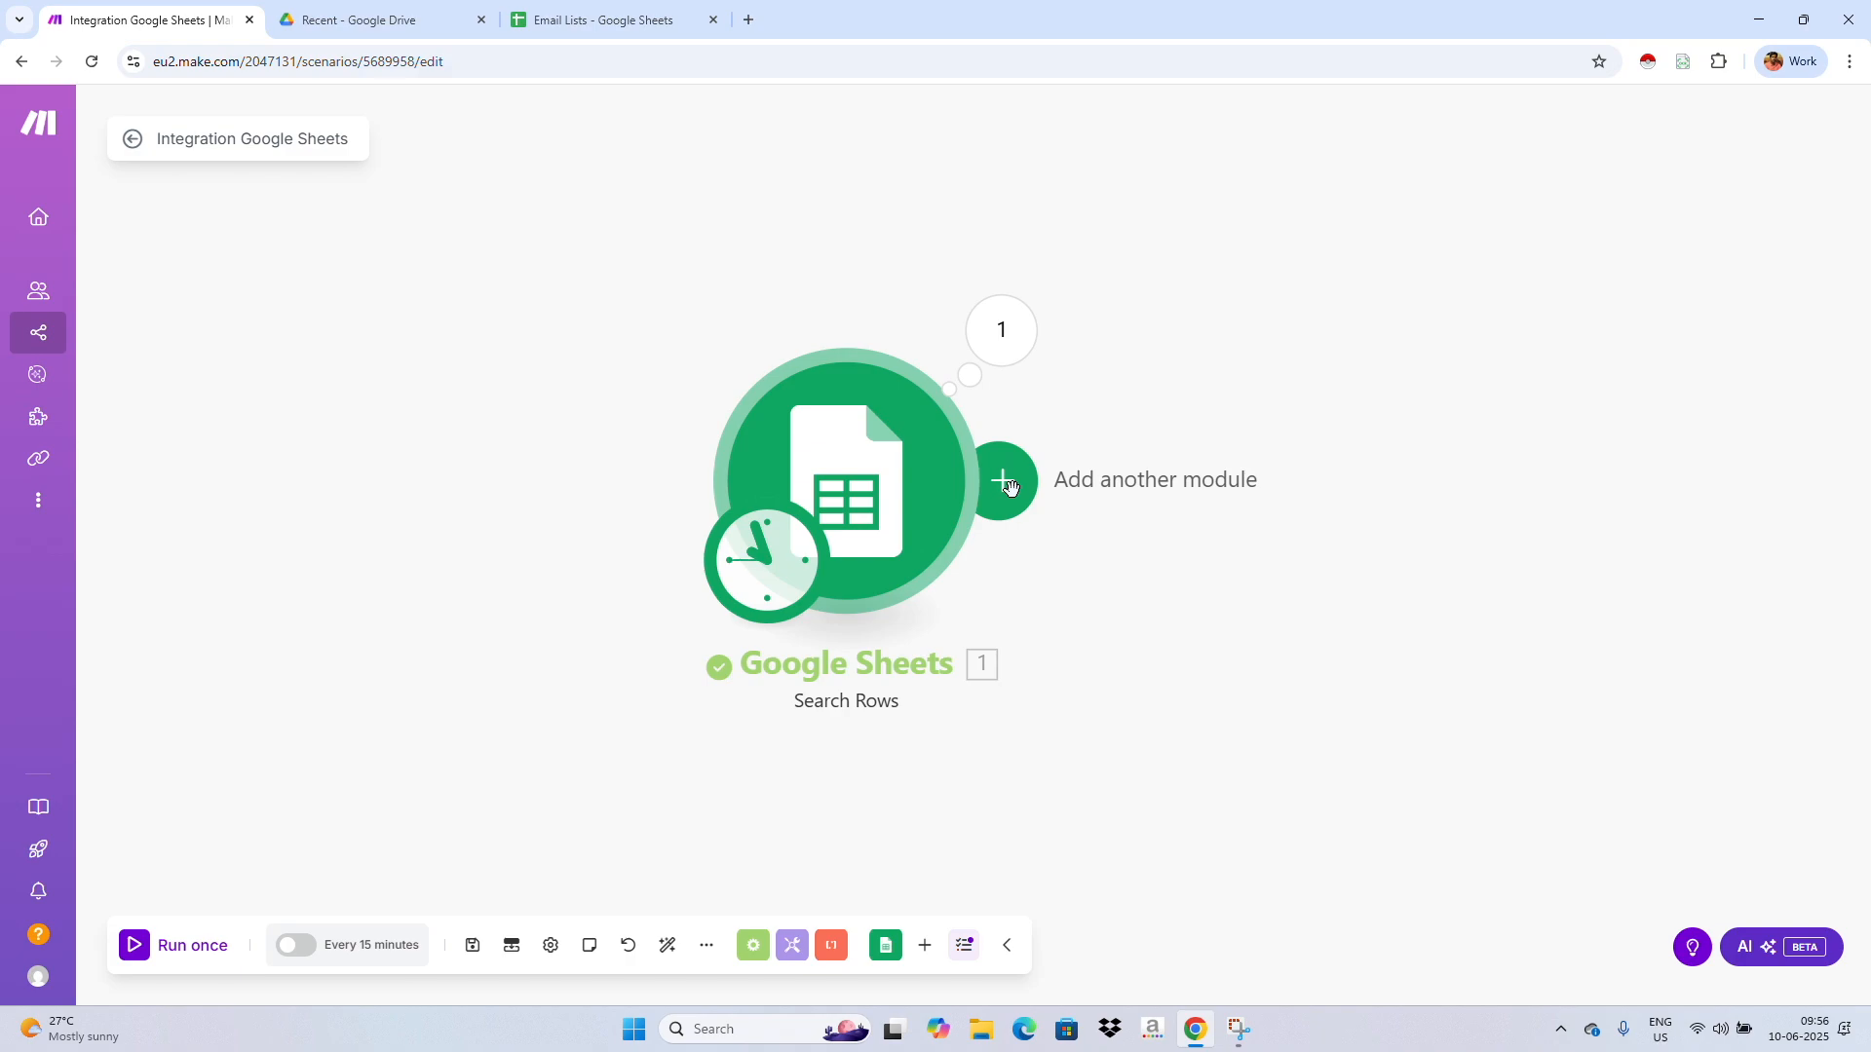
Add a Gmail Send an Email module after the Google Sheets Search Rows module
{"action": "left_click", "coordinate": [1005, 482]}
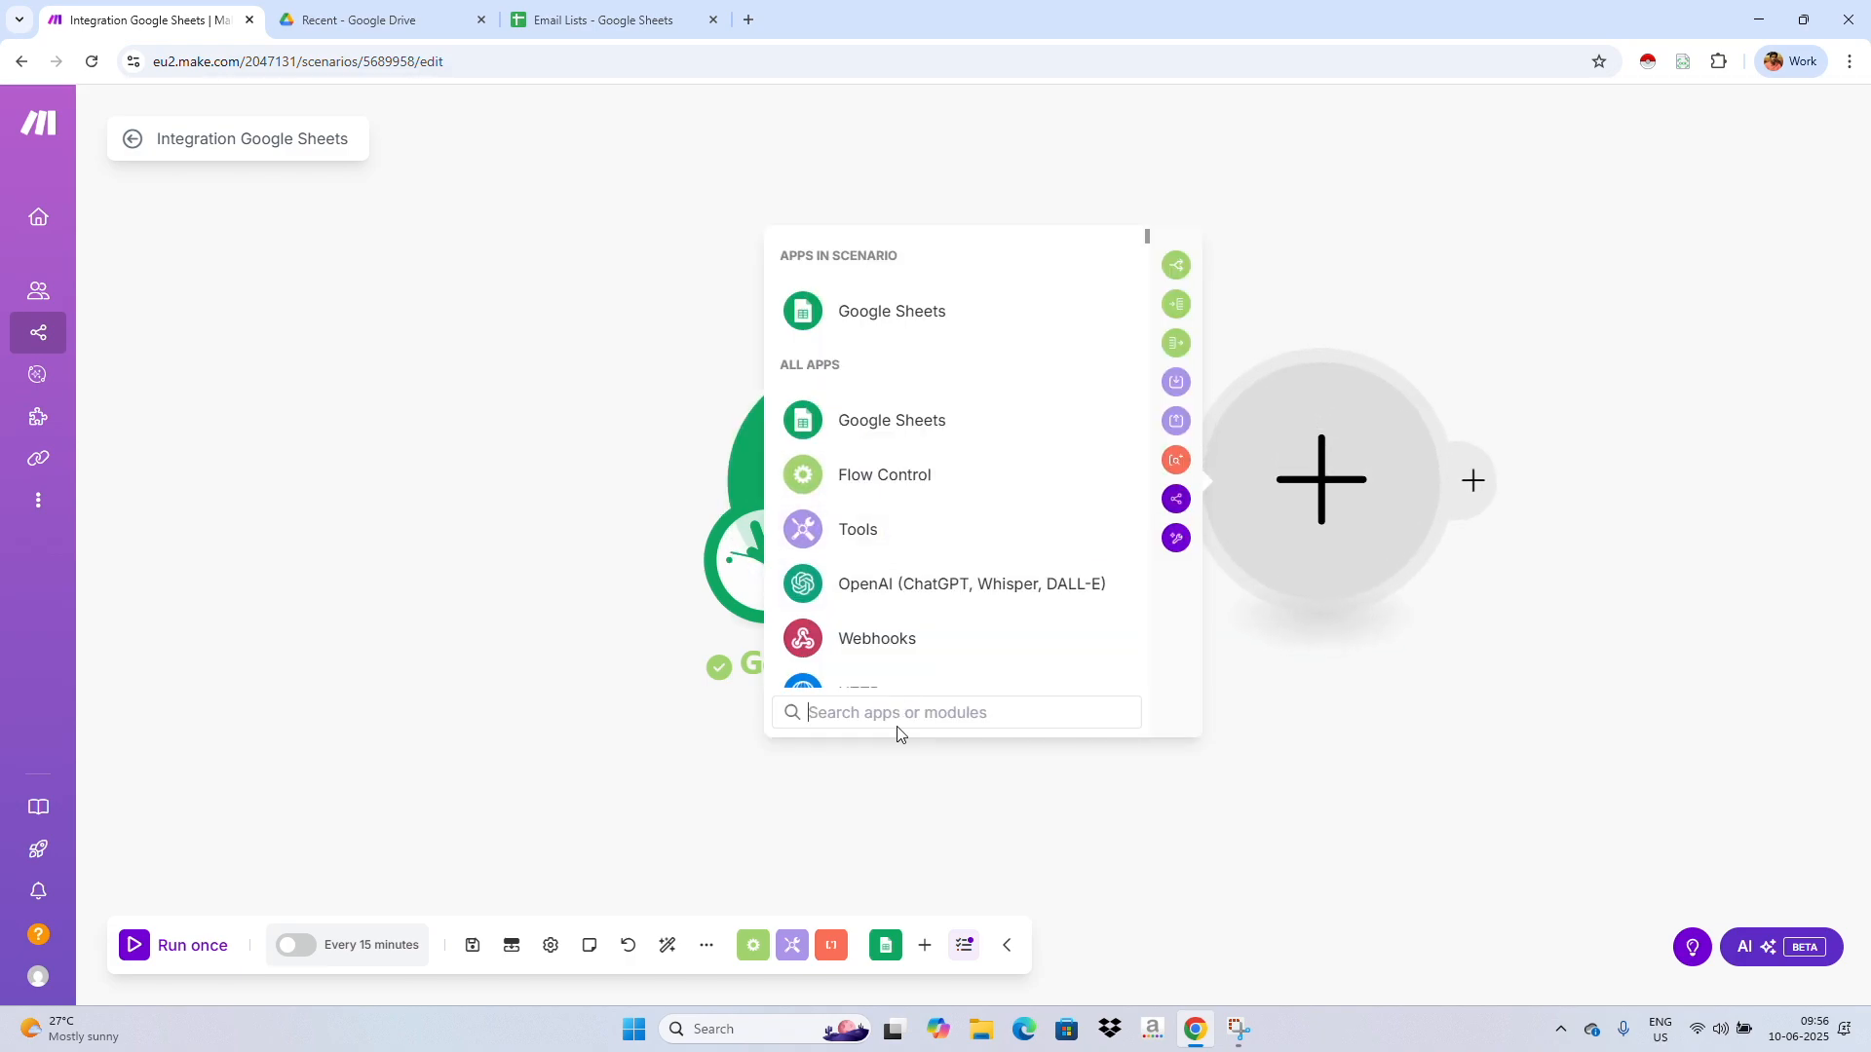
{"action": "type", "text": "gmai"}
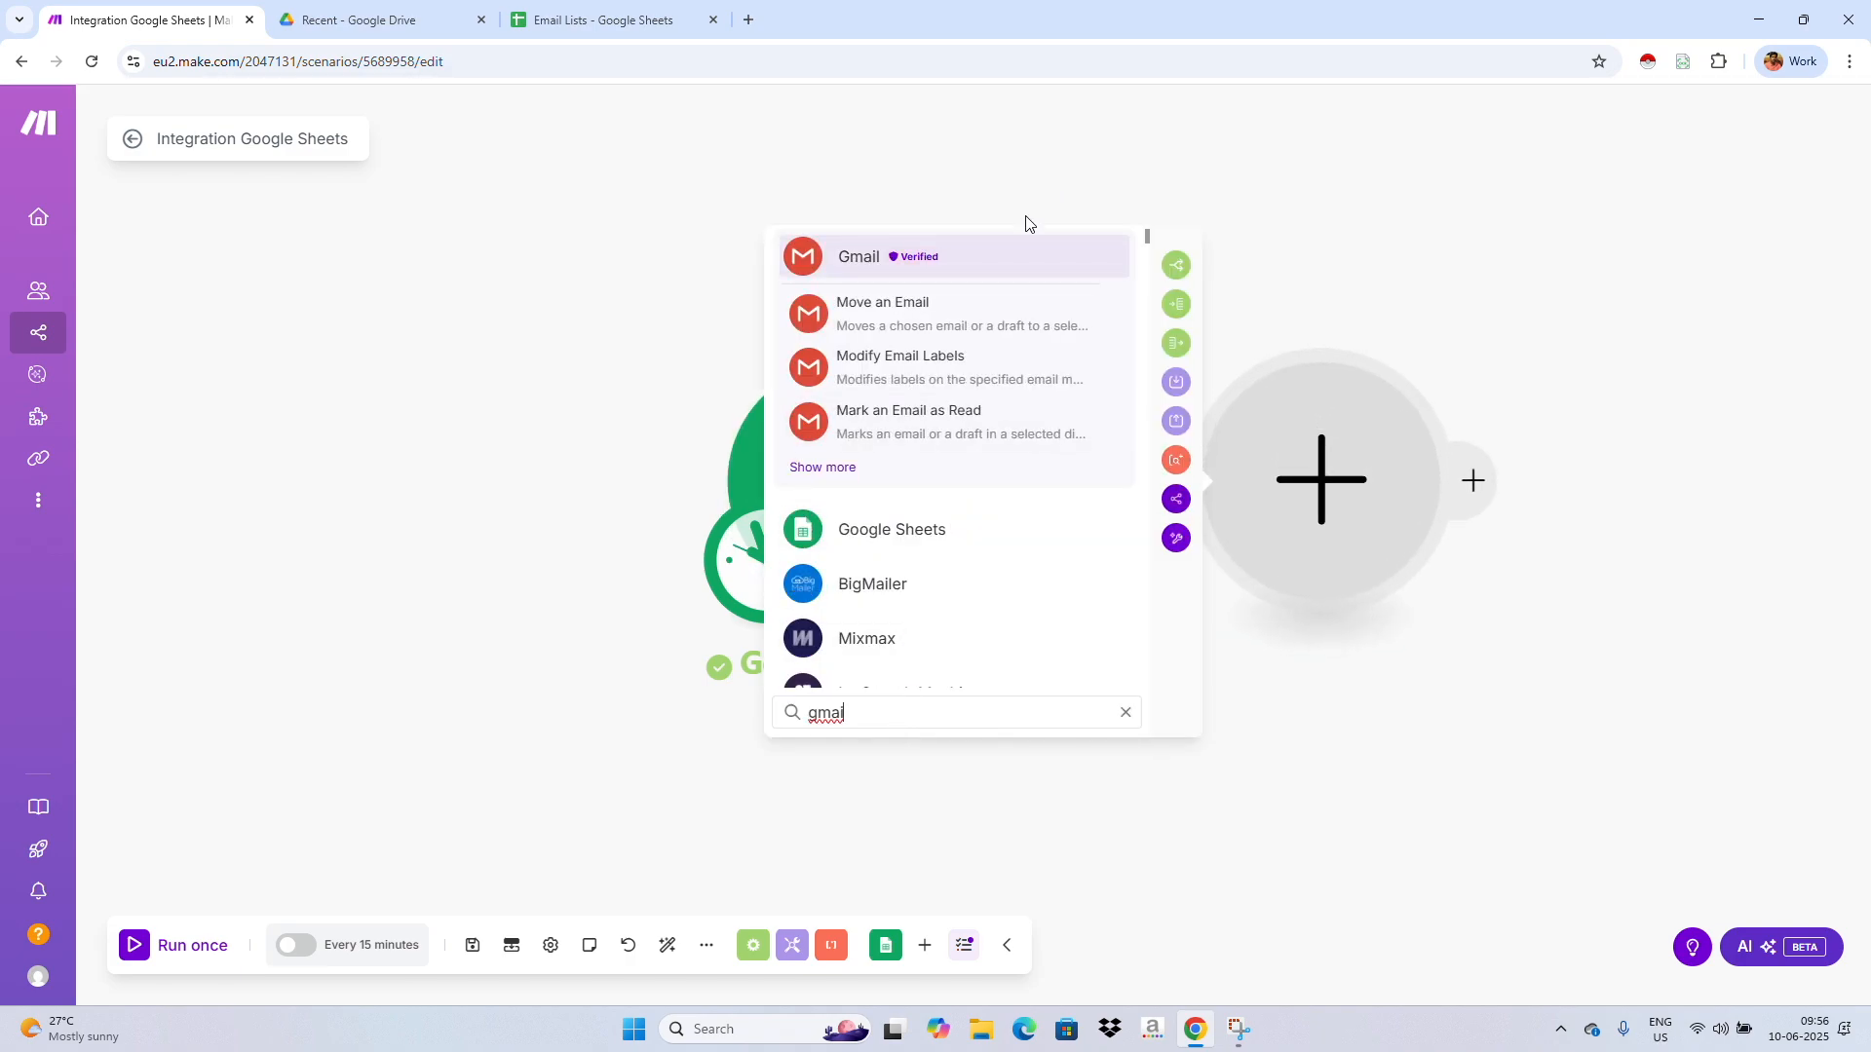
{"action": "left_click", "coordinate": [998, 267]}
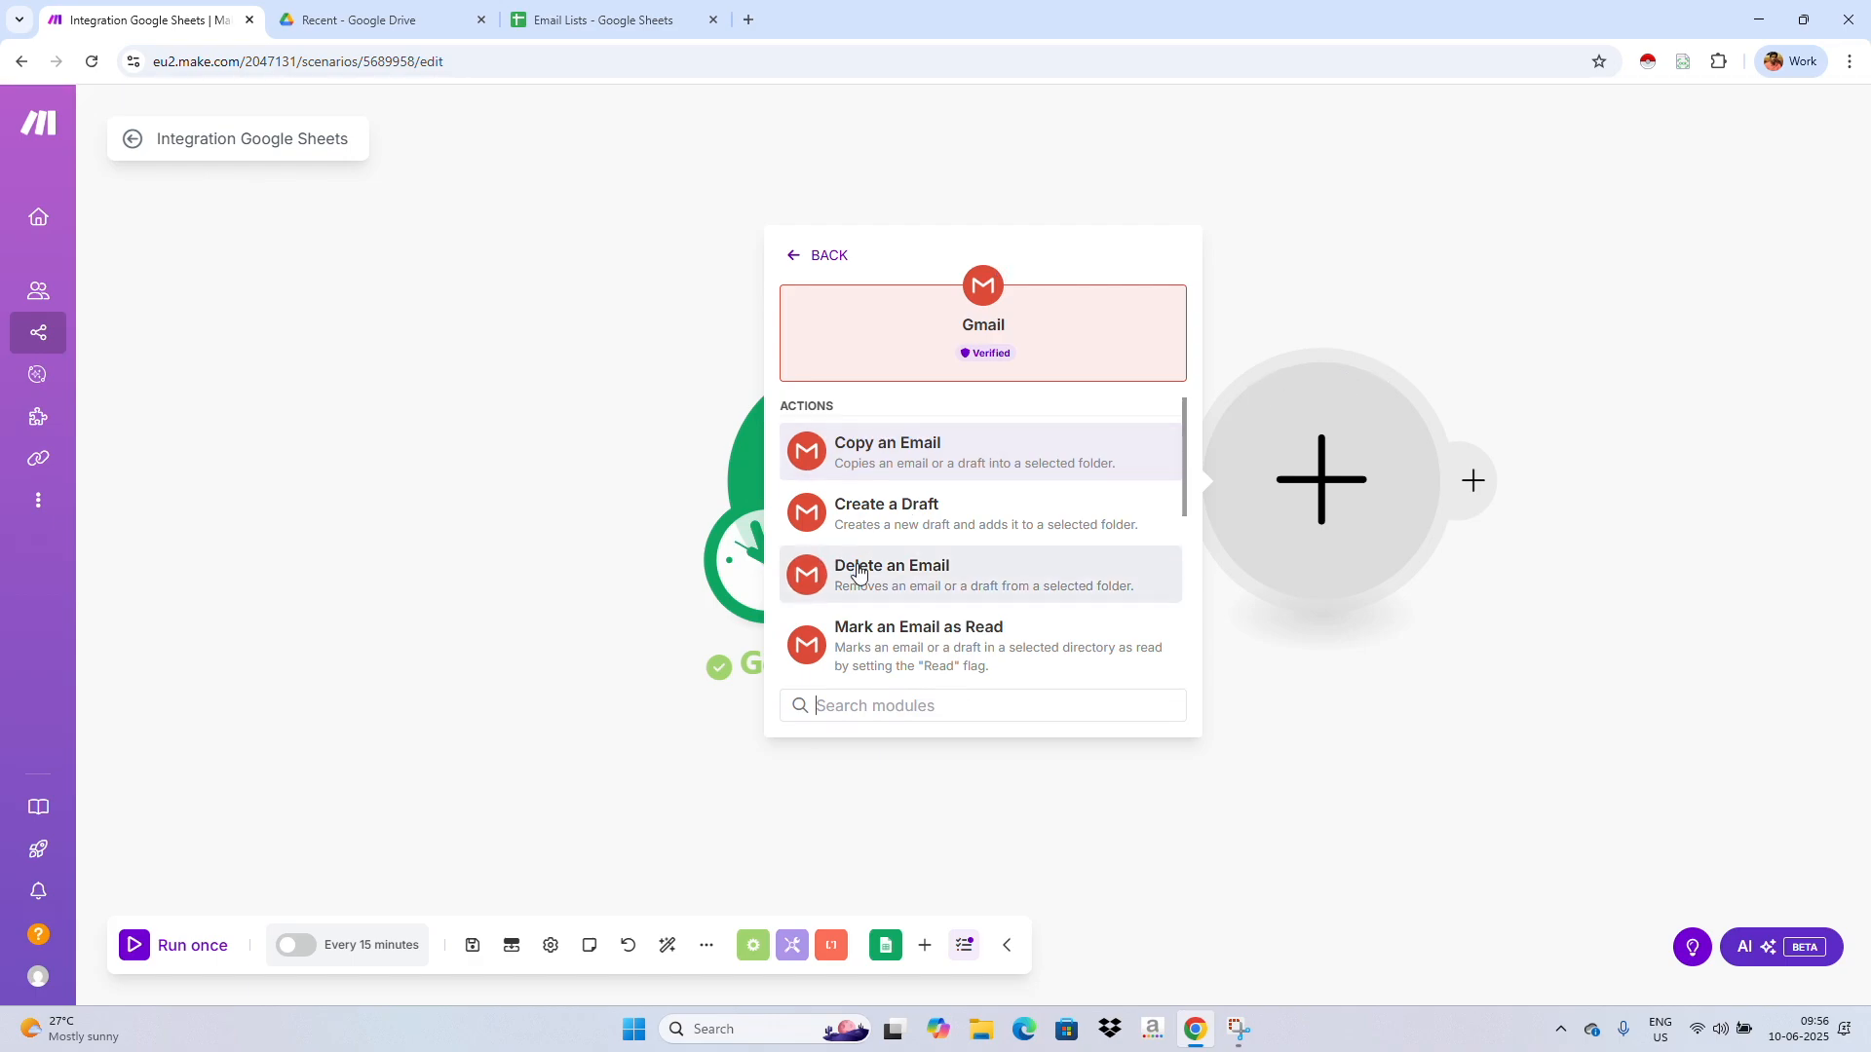
{"action": "left_click", "coordinate": [862, 710]}
{"action": "type", "text": "sen"}
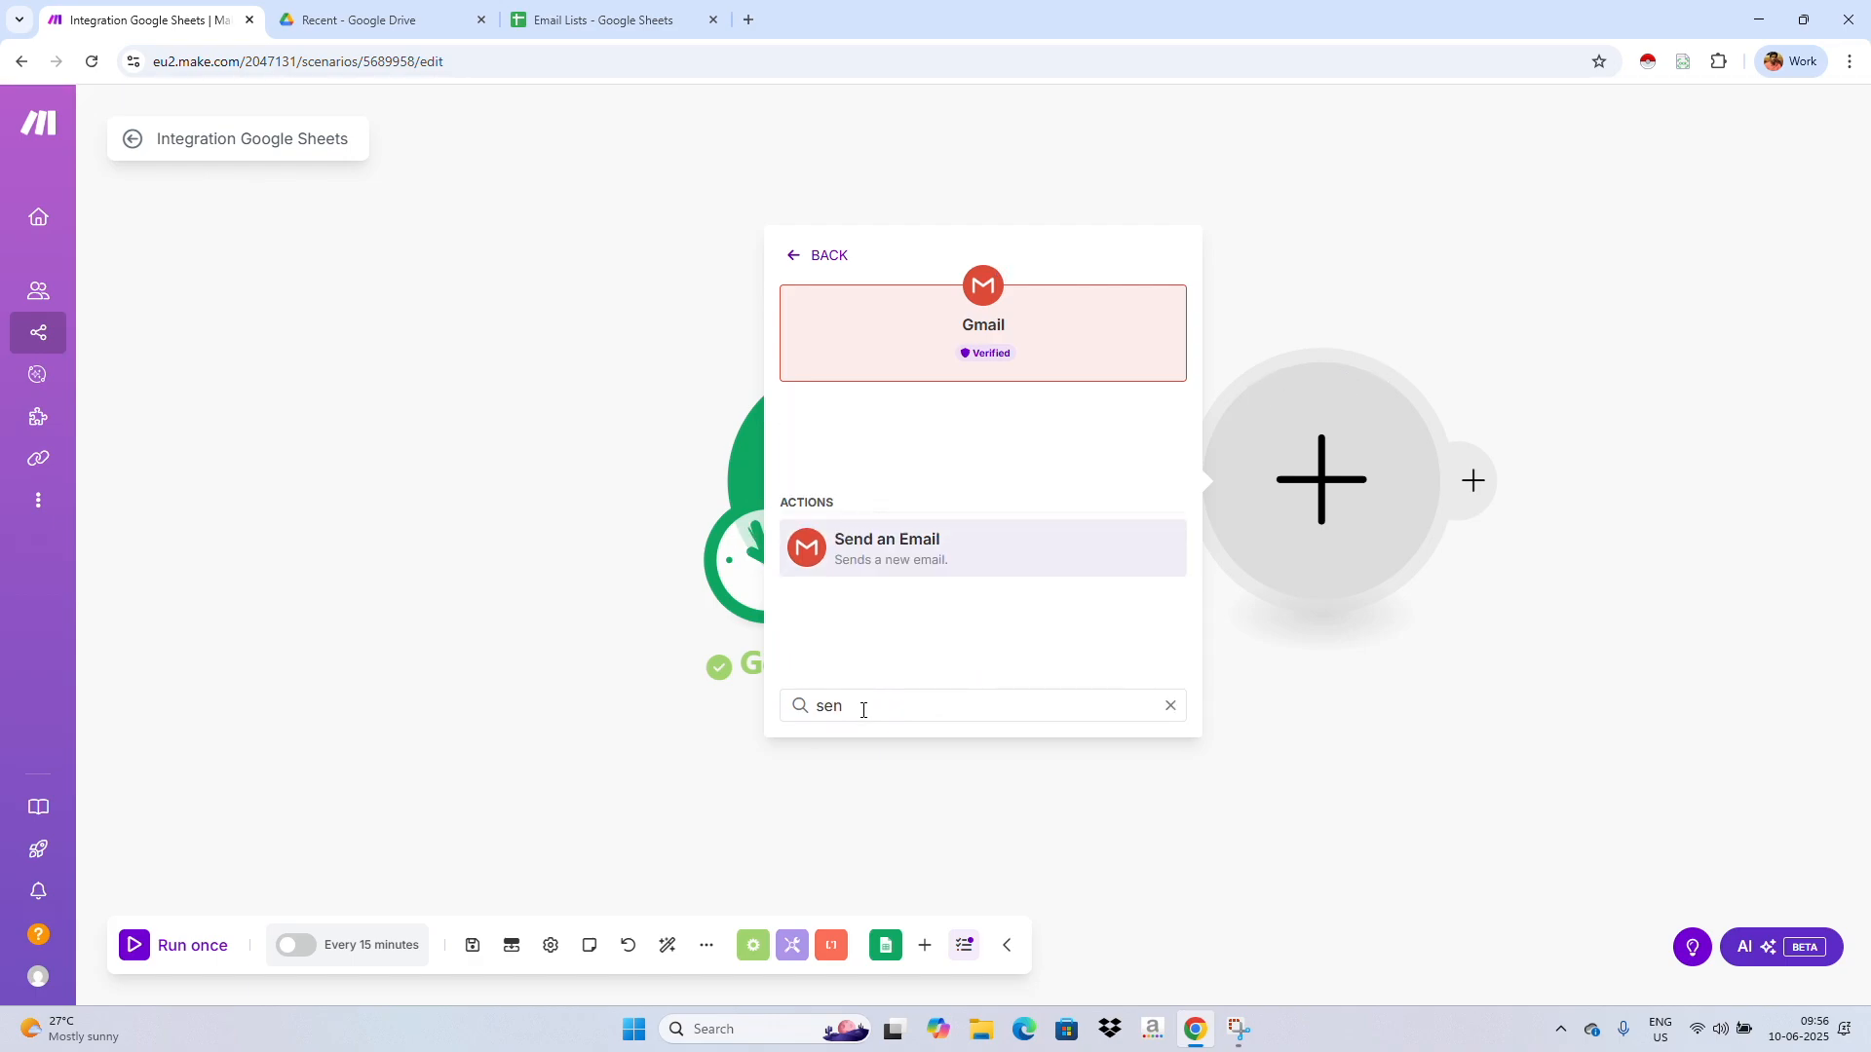
{"action": "left_click", "coordinate": [969, 526]}
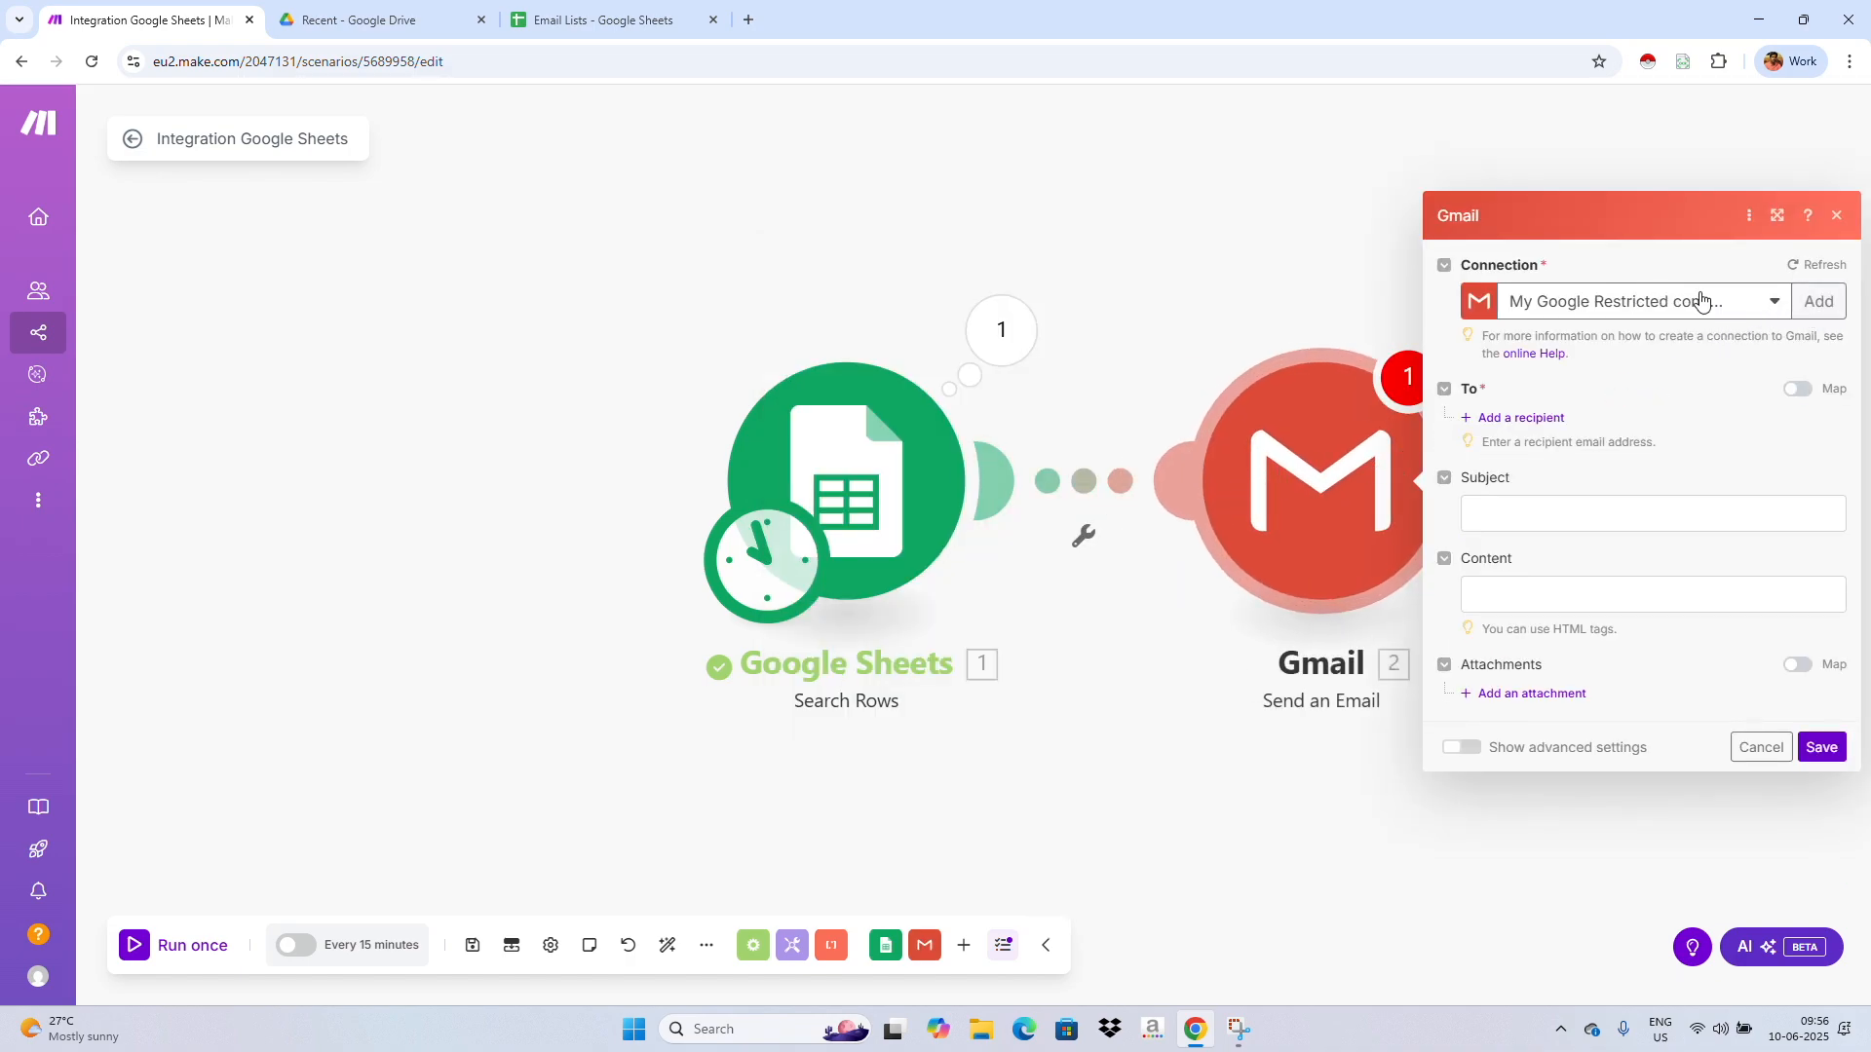
Create a new Gmail connection named My Google Restricted connection and authorize Make's access with the existing Google account
{"action": "left_click", "coordinate": [1819, 305]}
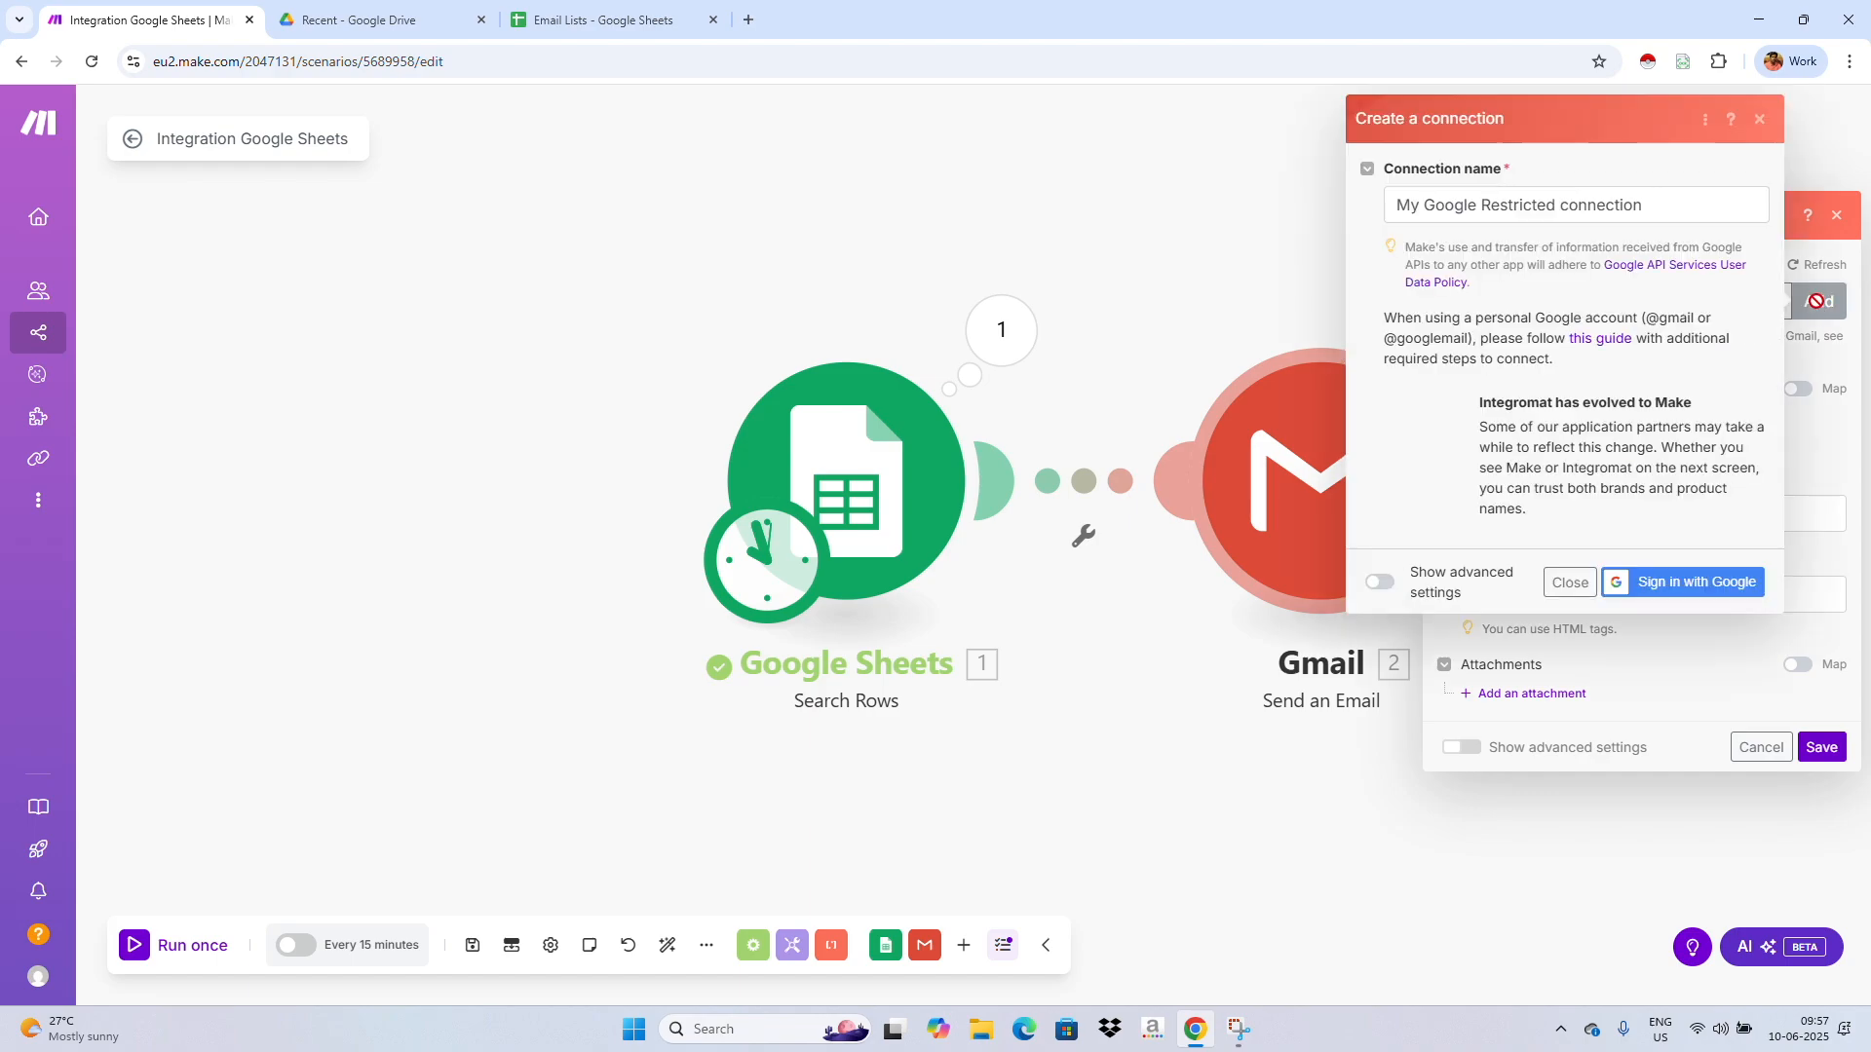
{"action": "left_click", "coordinate": [1687, 583]}
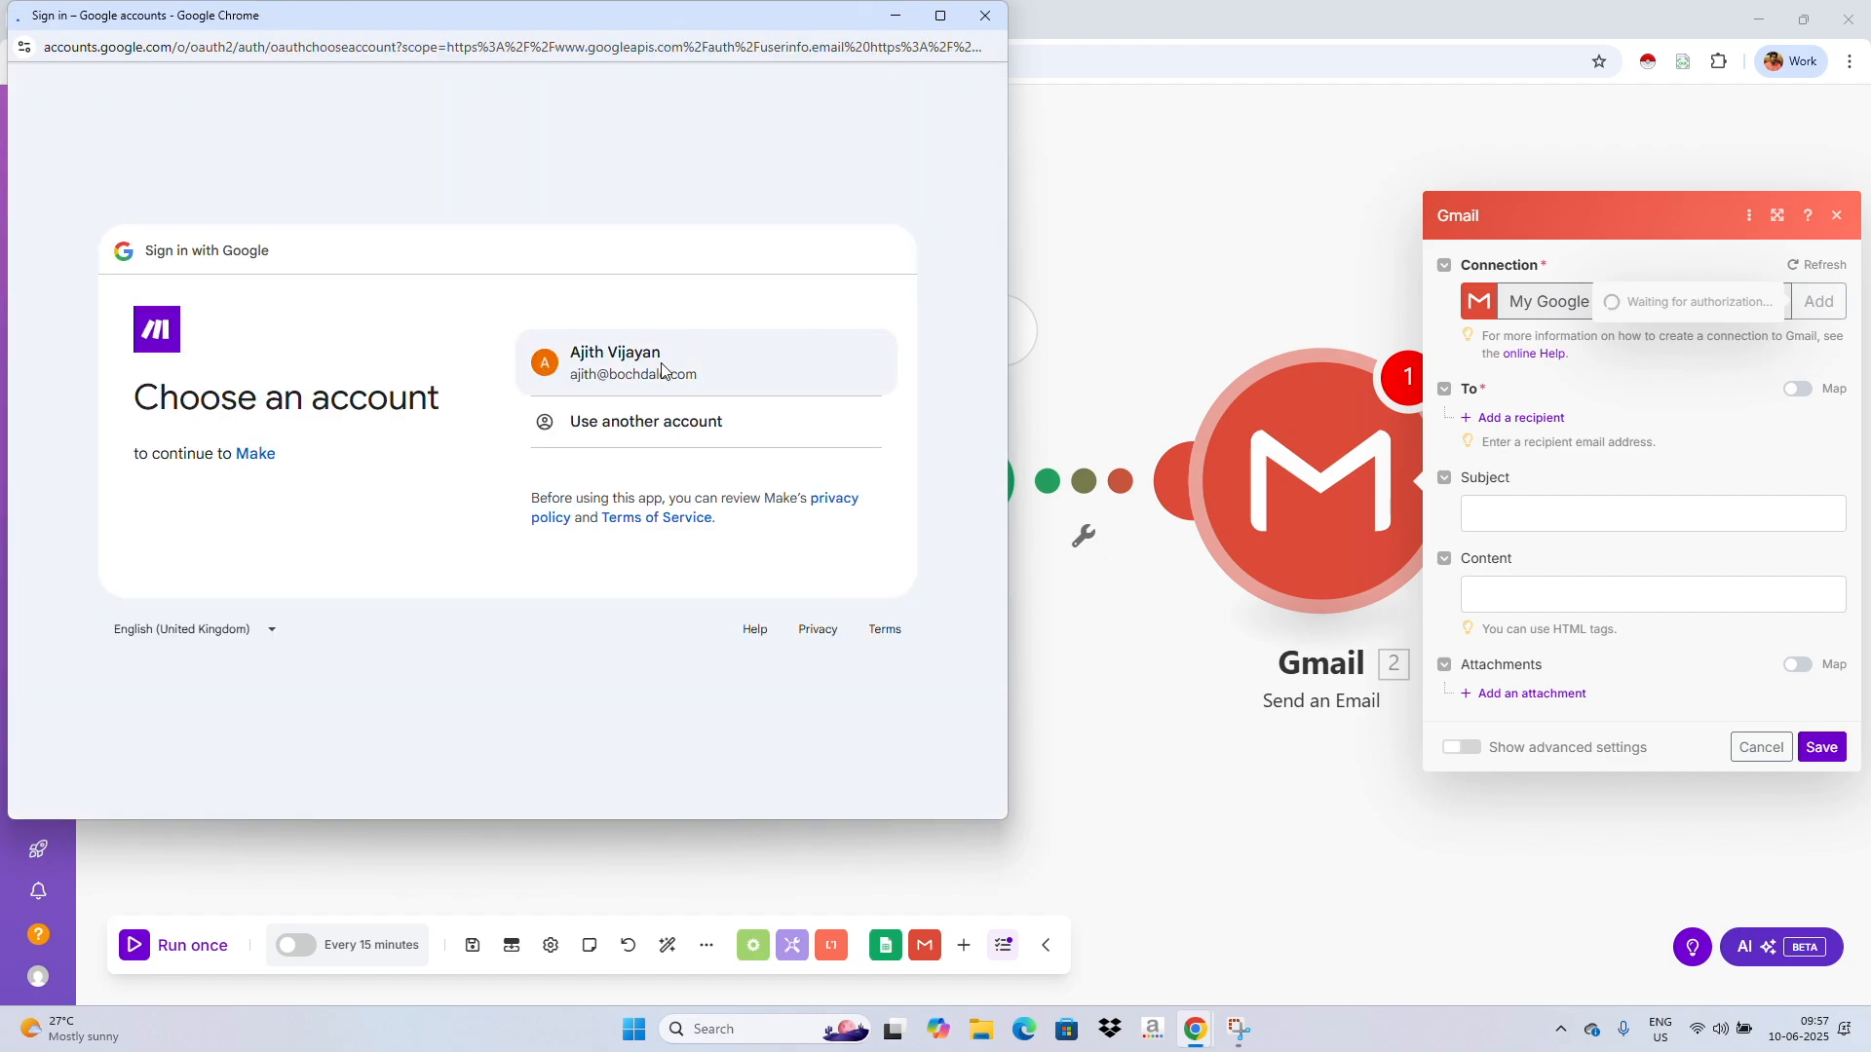
{"action": "left_click", "coordinate": [662, 369]}
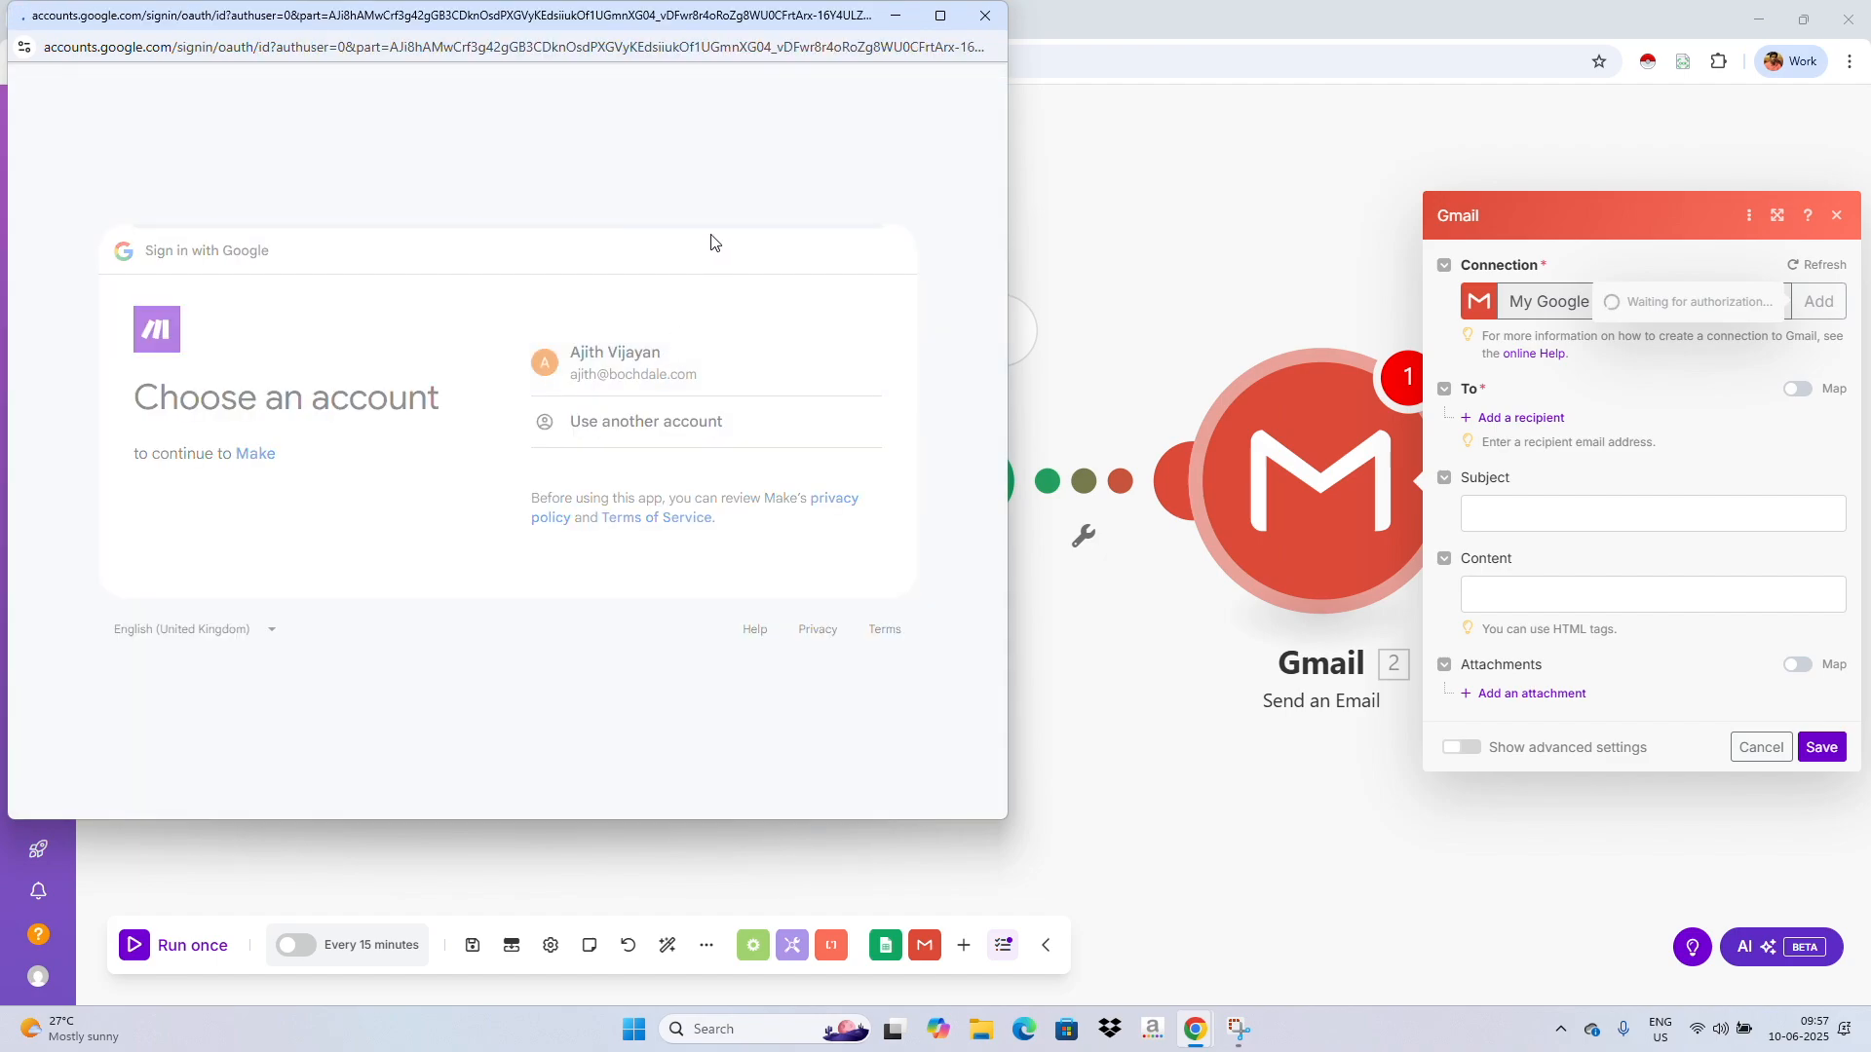
{"action": "left_click", "coordinate": [755, 558]}
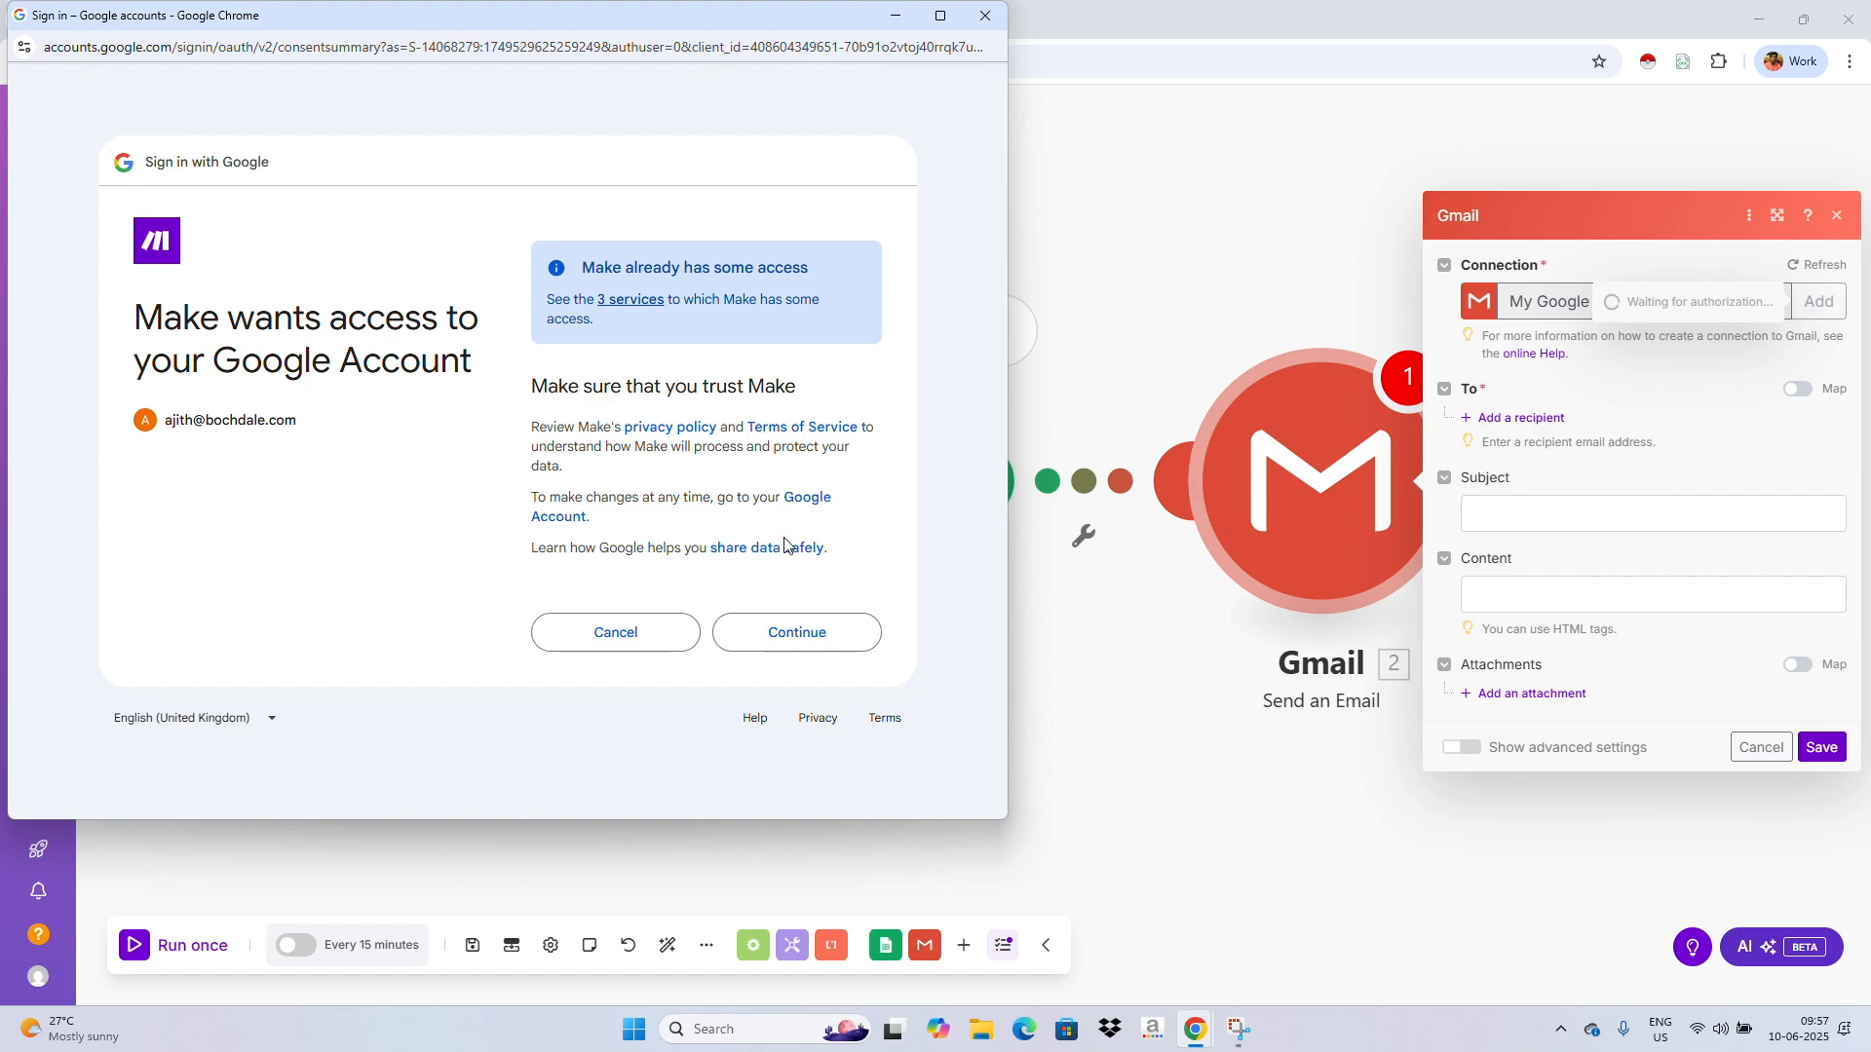
{"action": "left_click", "coordinate": [785, 643]}
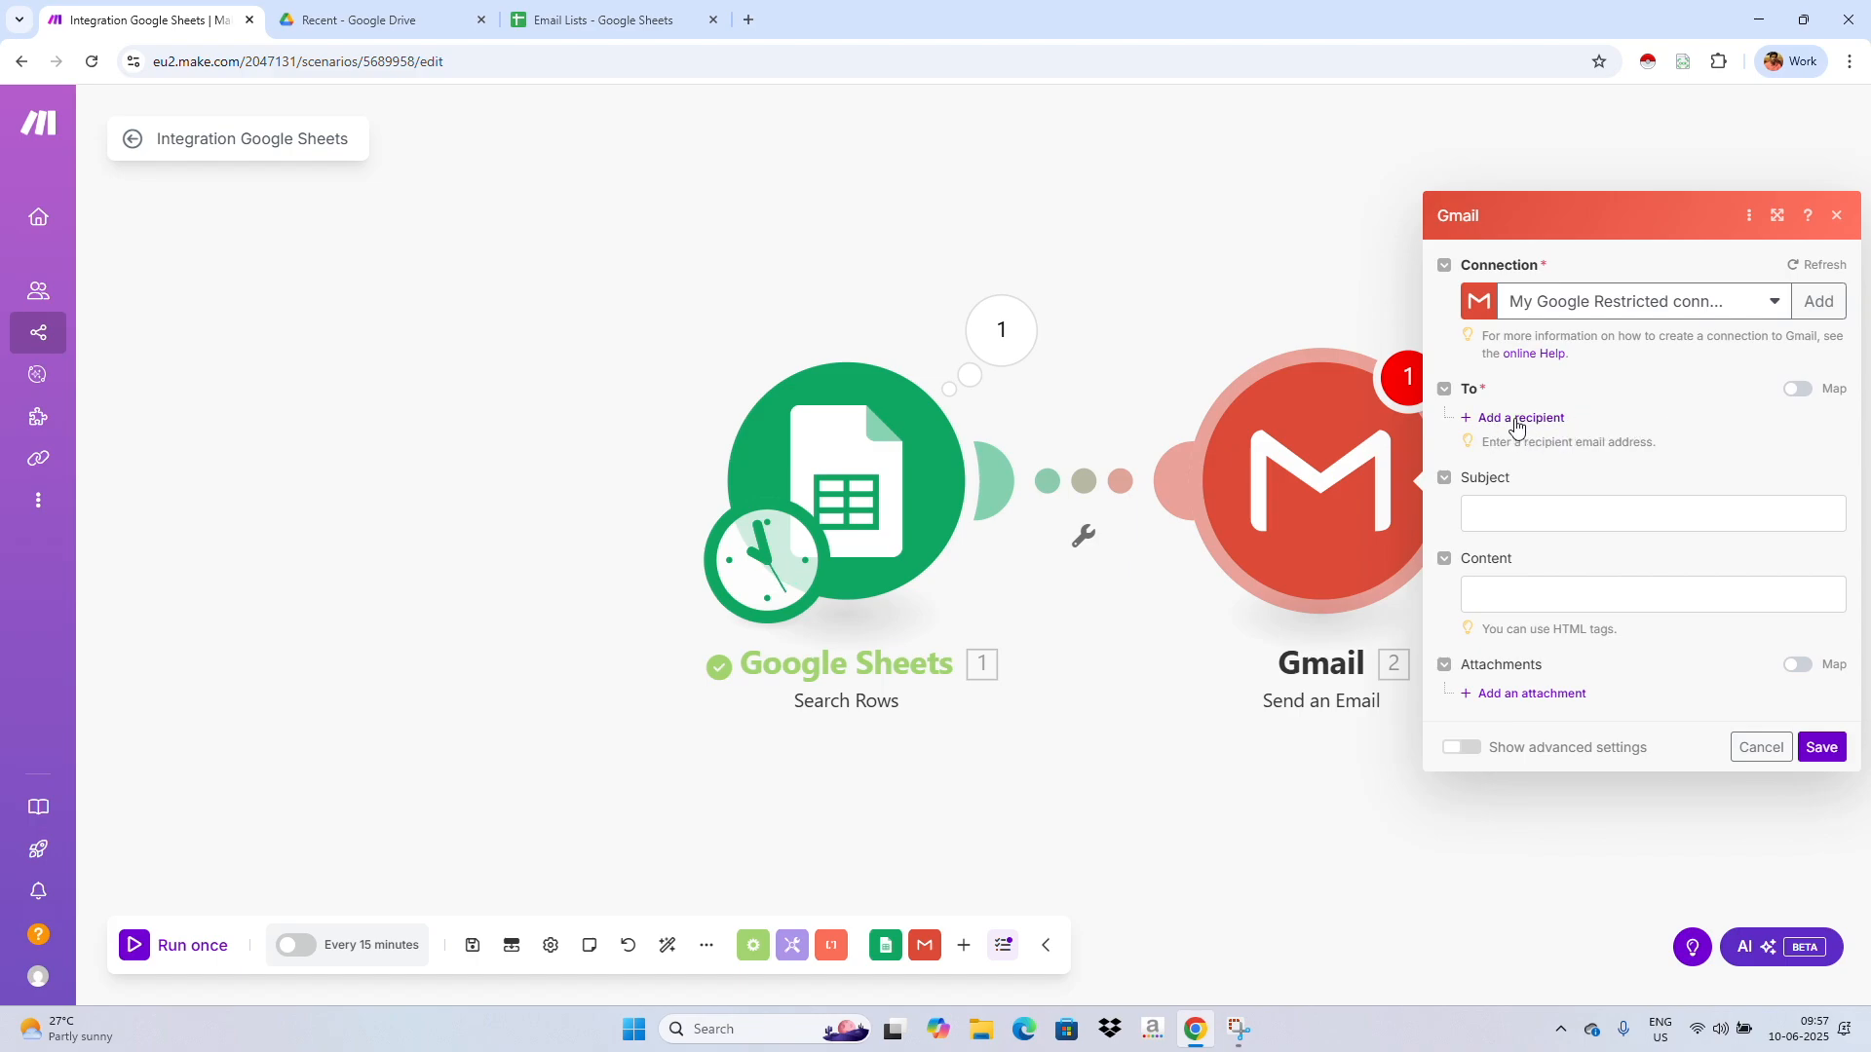
Add a recipient to the Gmail module and map its email address to Email (B) from the Search Rows module
{"action": "left_click", "coordinate": [1522, 421]}
{"action": "left_click", "coordinate": [1546, 418]}
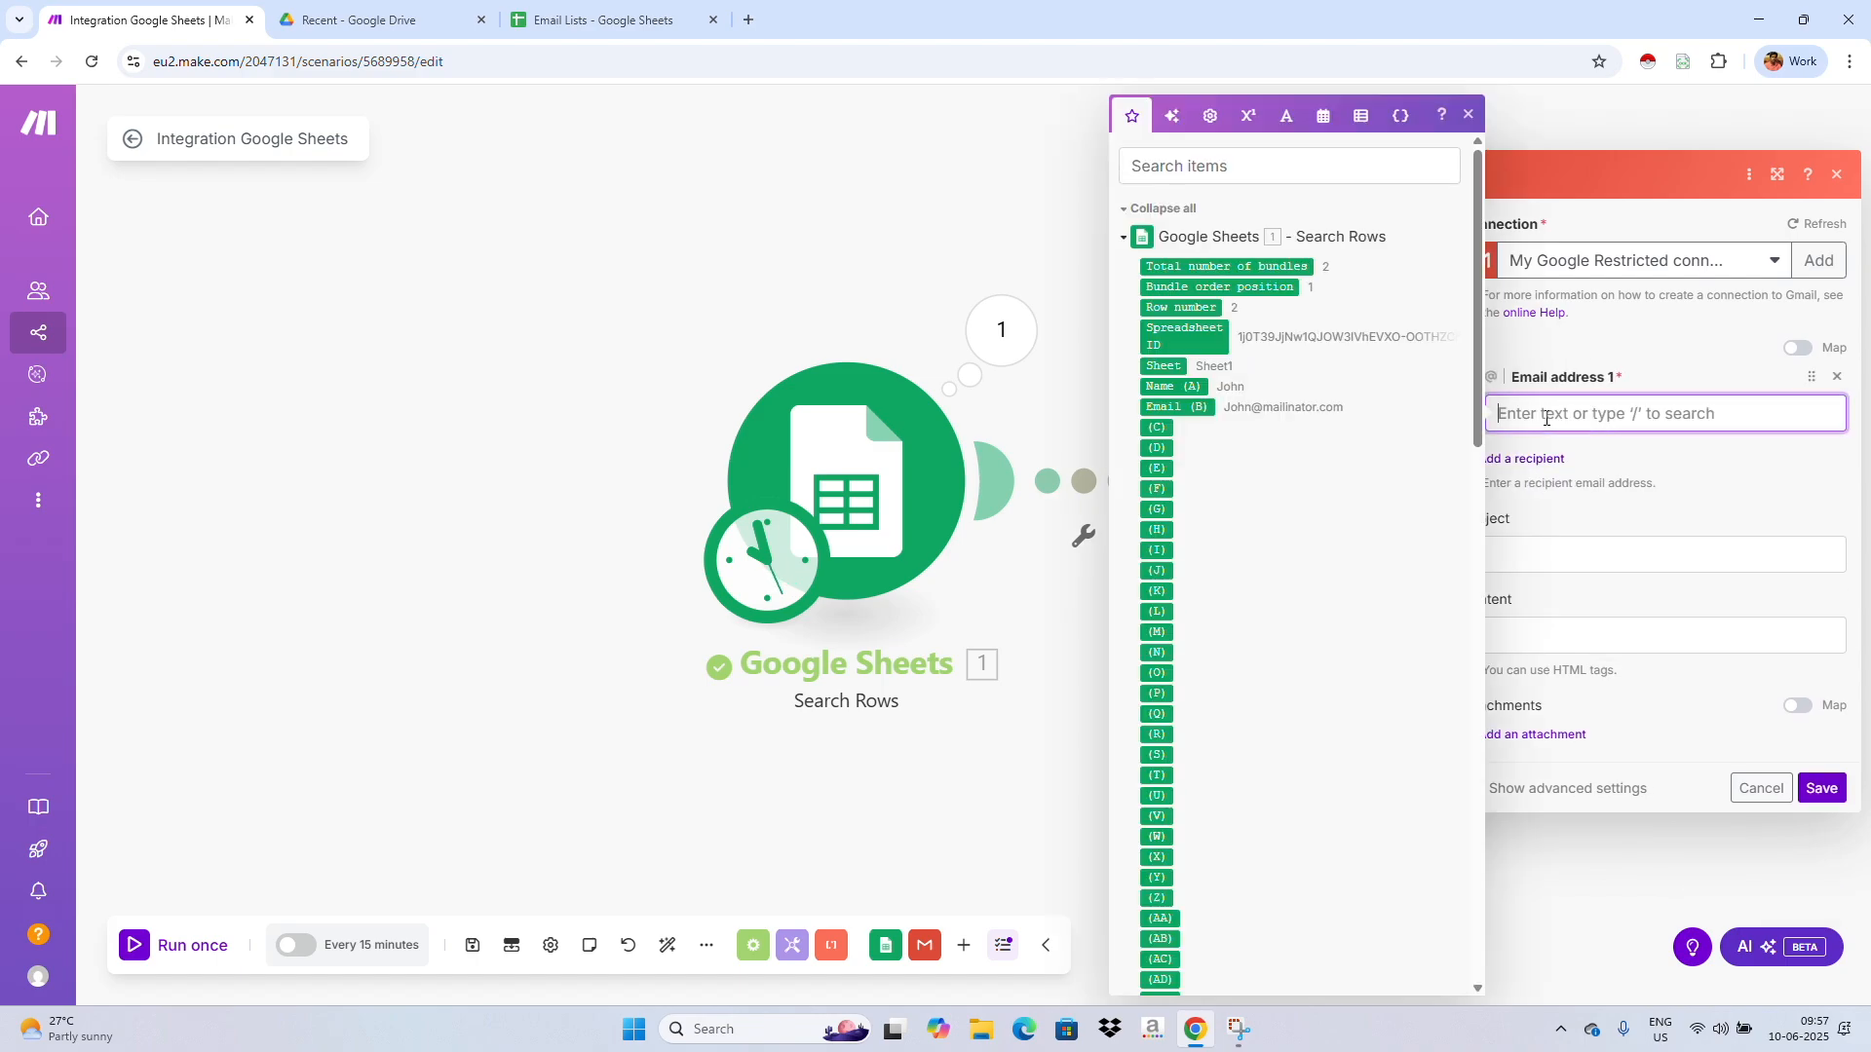
{"action": "left_click", "coordinate": [585, 20]}
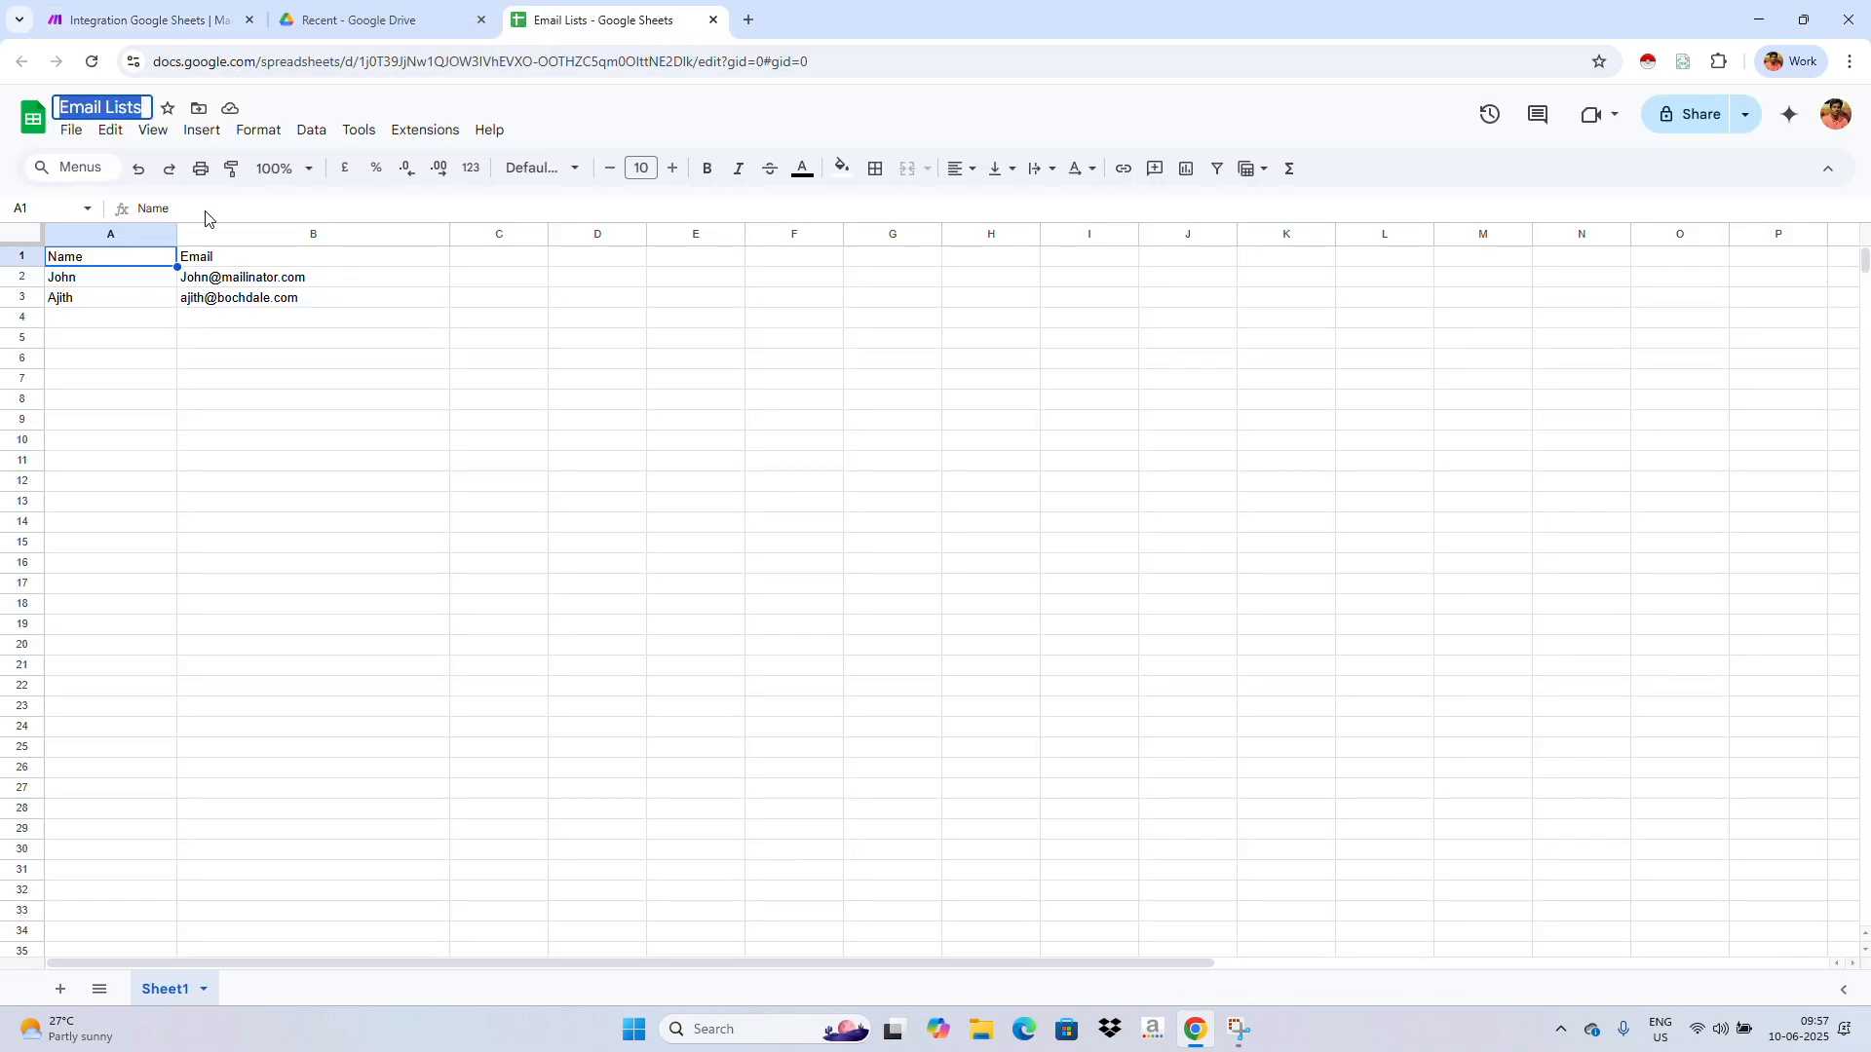
{"action": "left_click", "coordinate": [225, 282]}
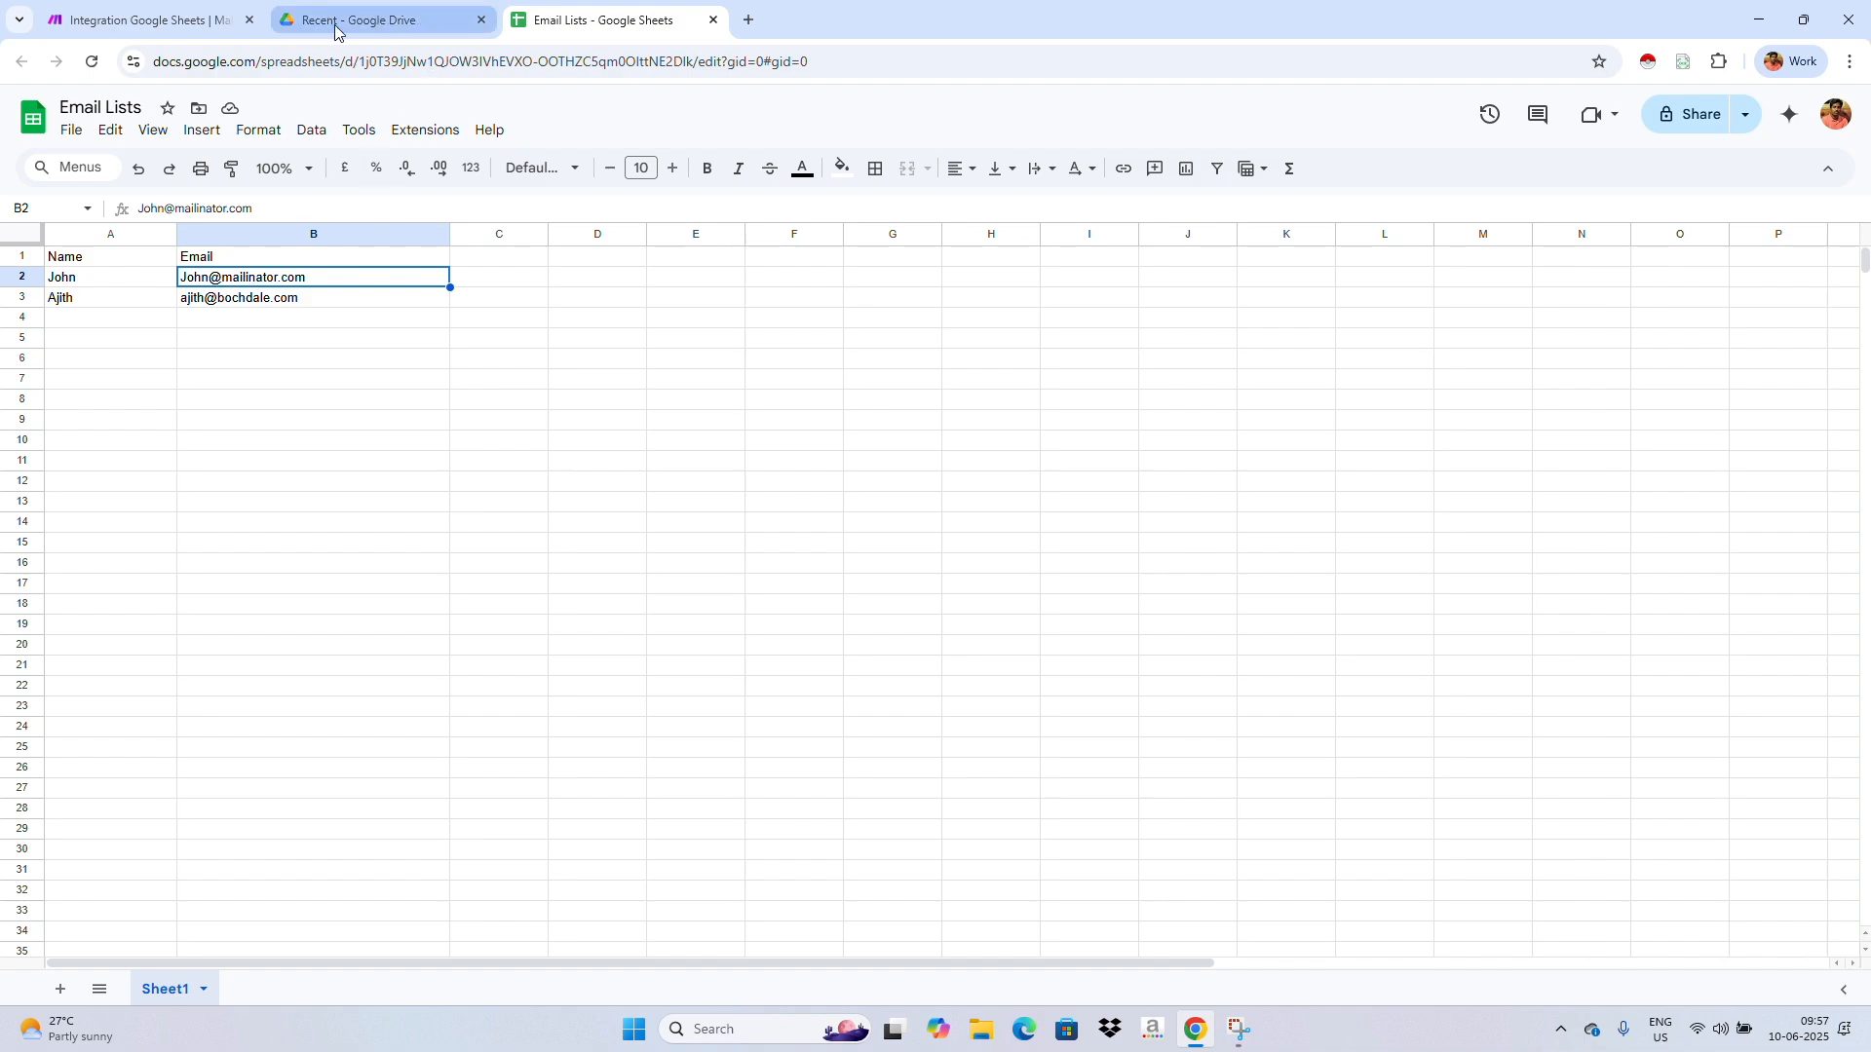
{"action": "left_click", "coordinate": [200, 27]}
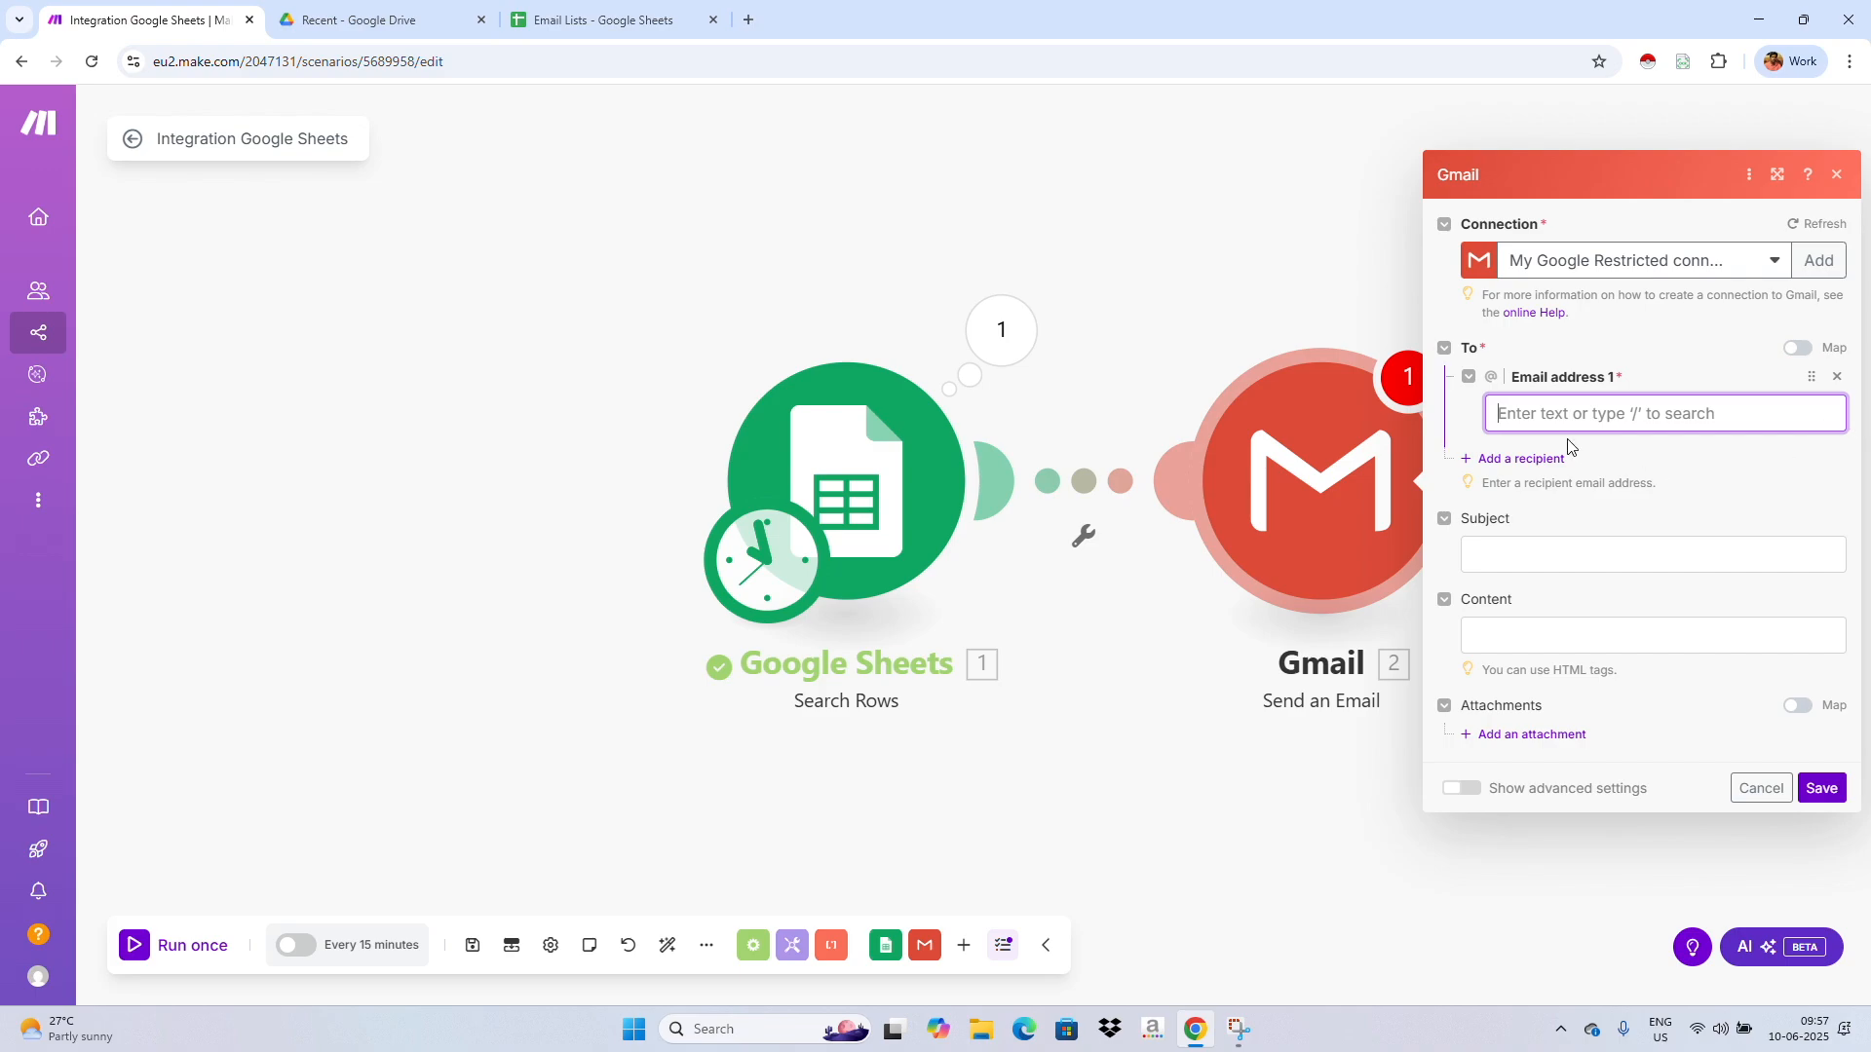
{"action": "left_click", "coordinate": [1522, 410]}
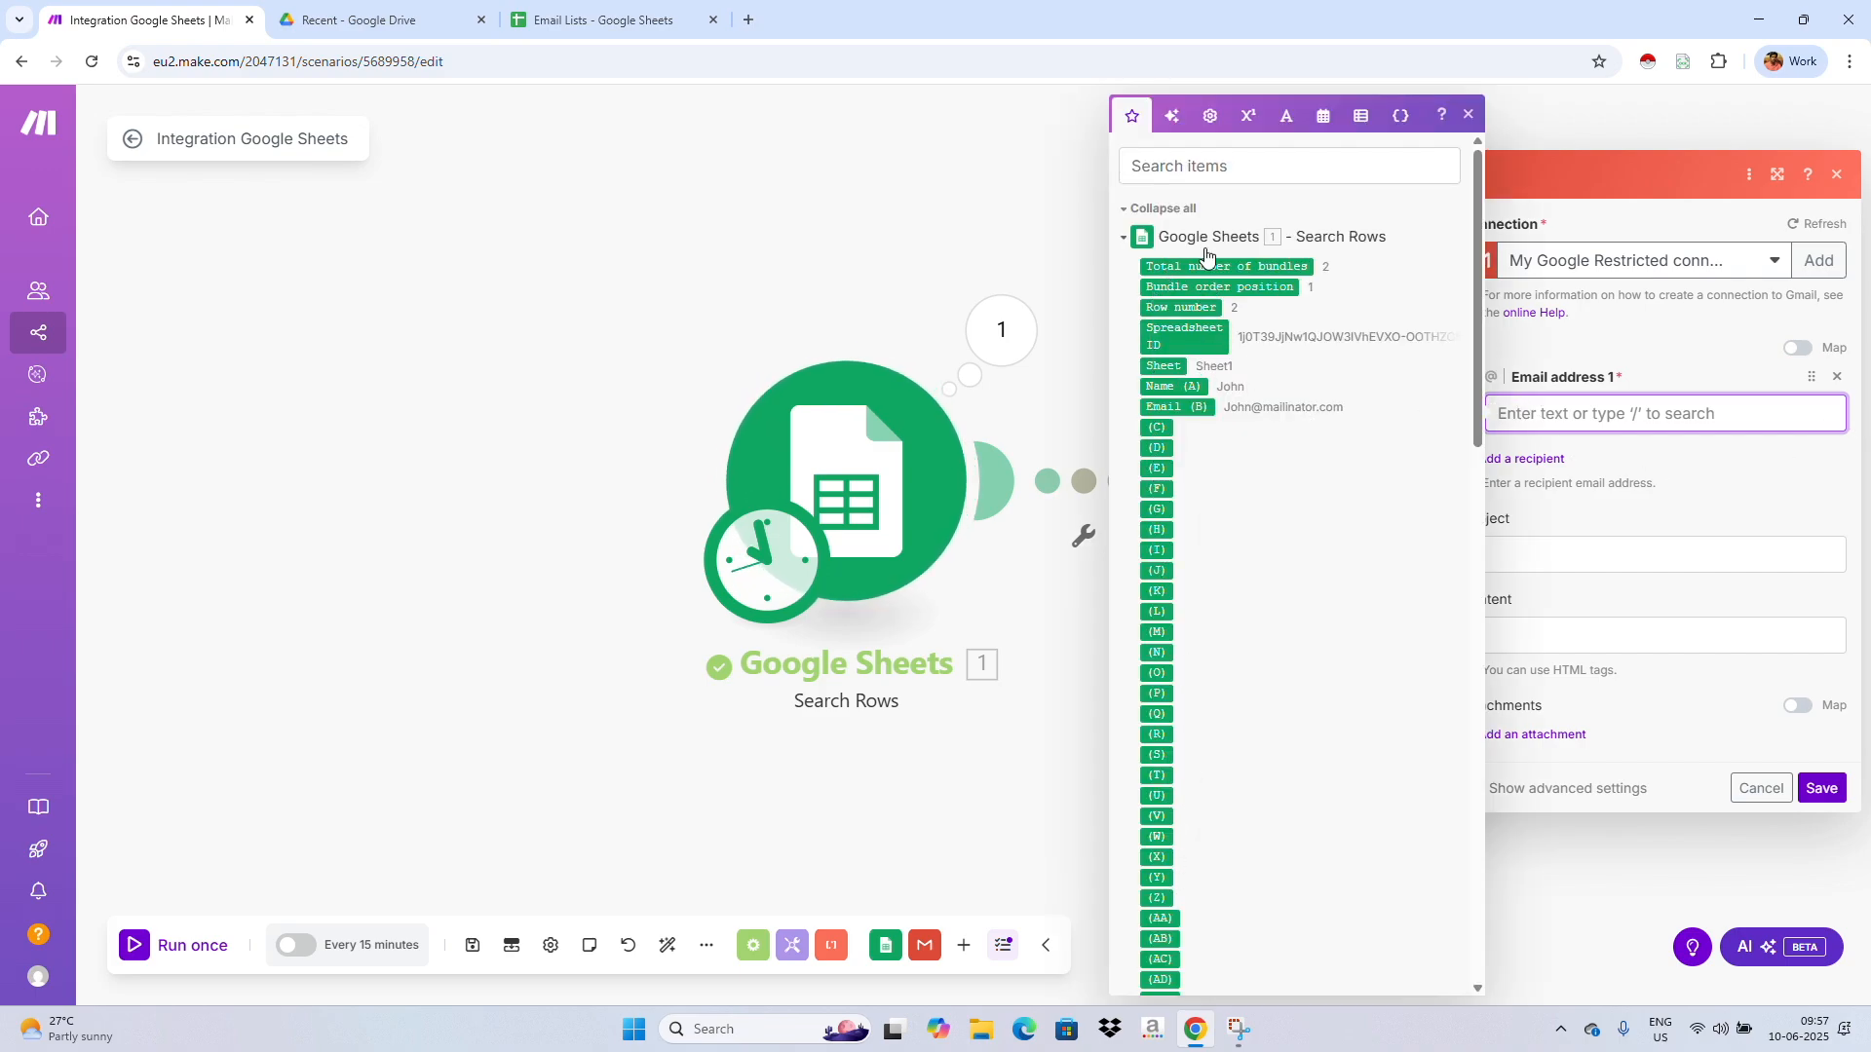
{"action": "left_click", "coordinate": [1191, 408]}
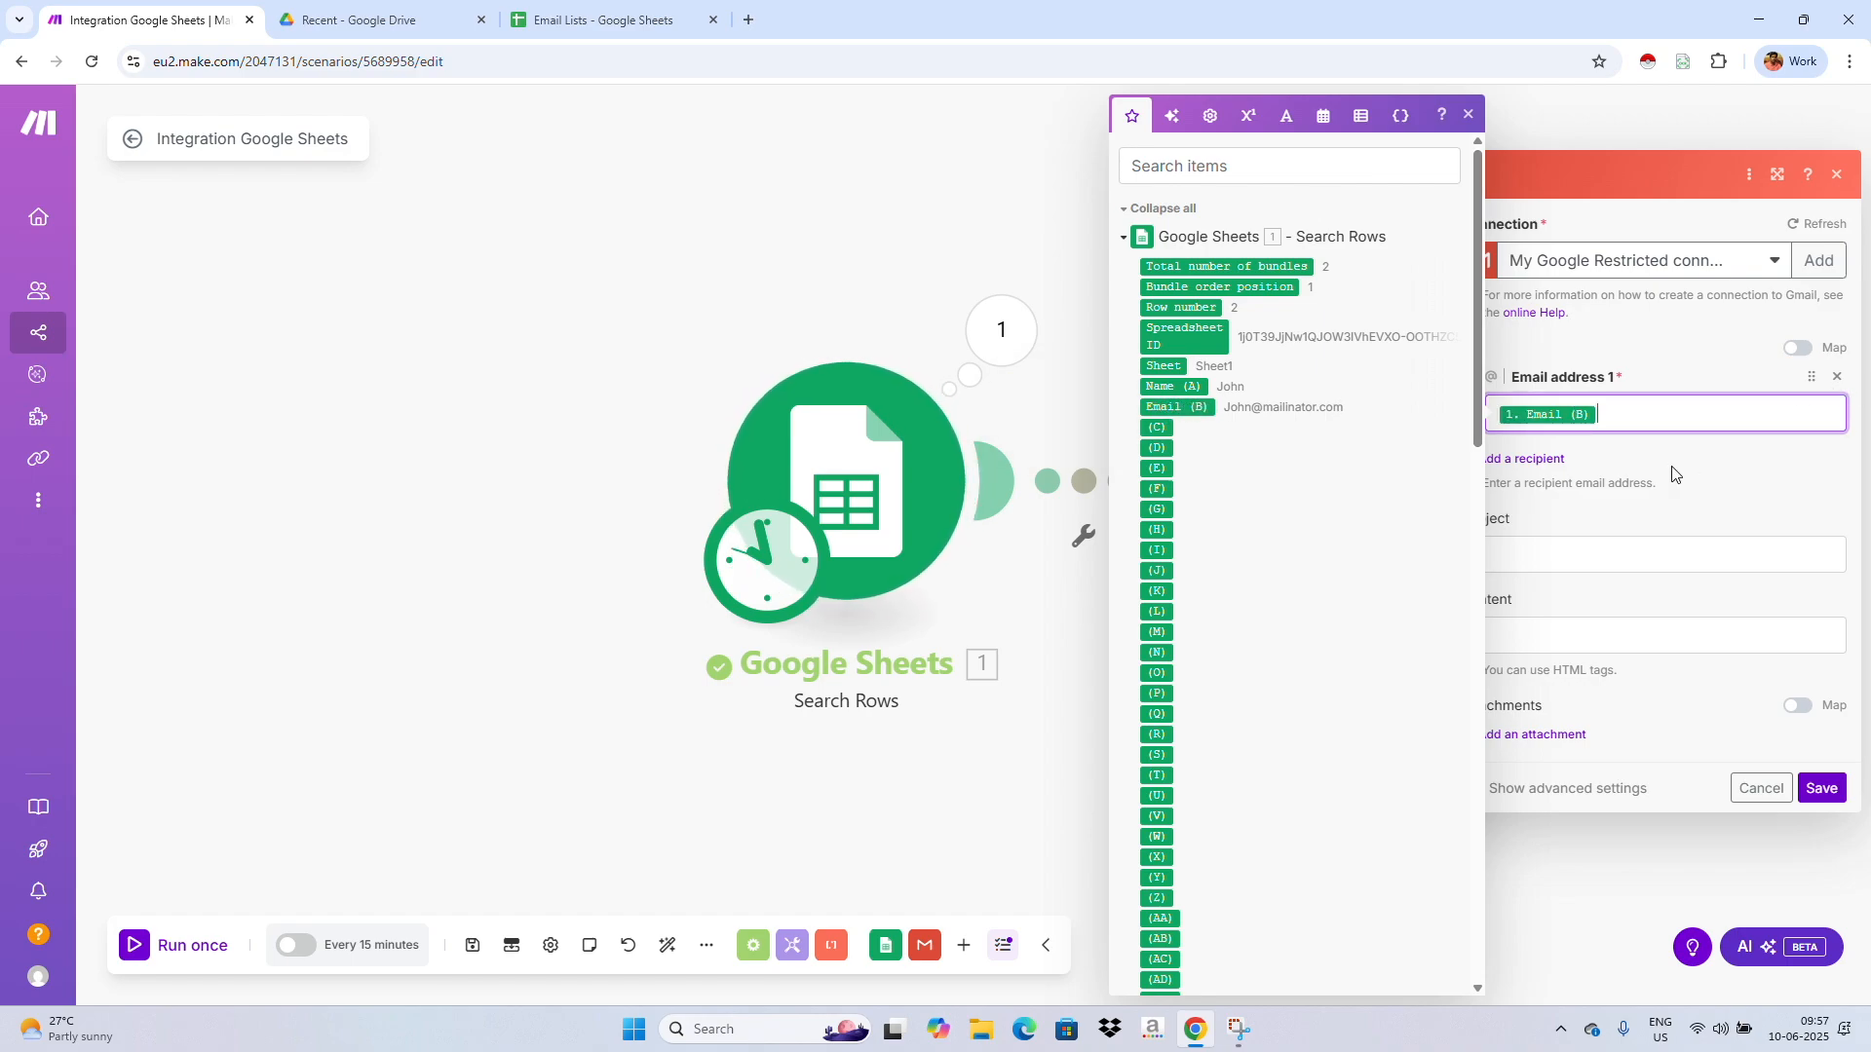
{"action": "left_click", "coordinate": [1720, 489]}
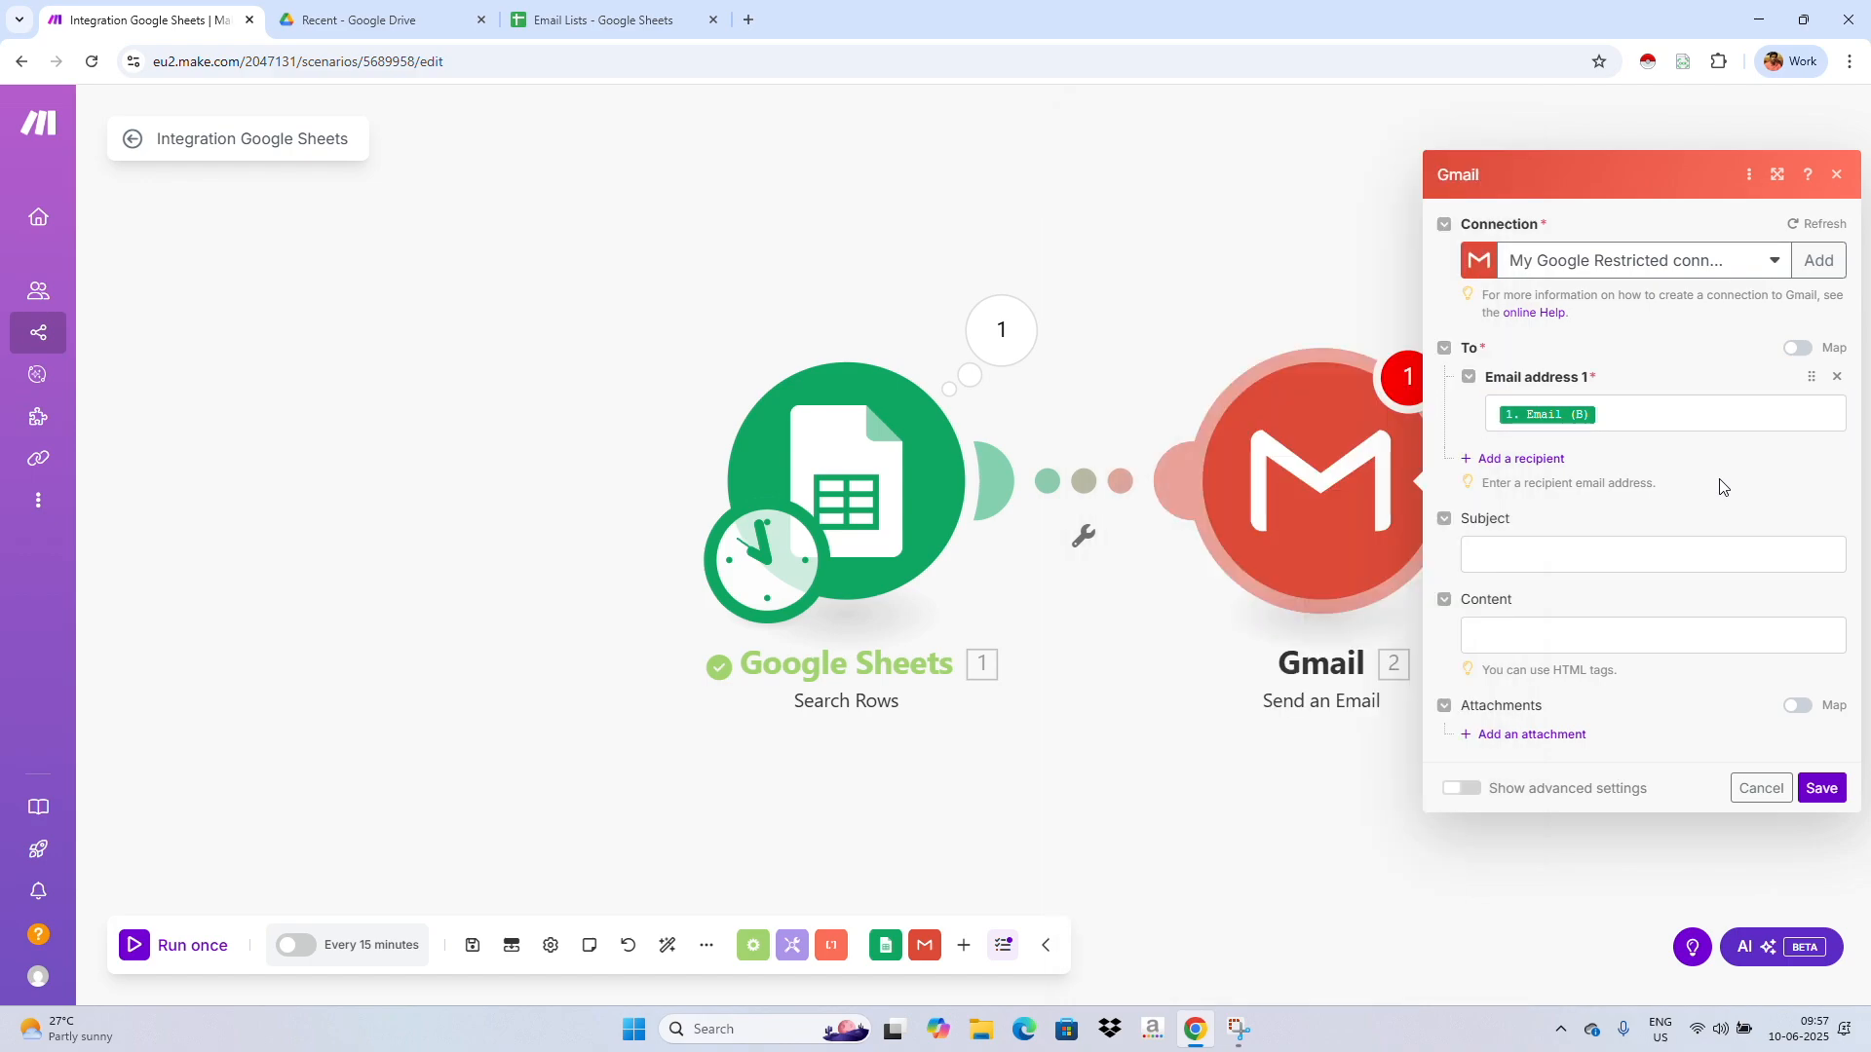
Set the email's subject to "Welcome to Bochdale"
{"action": "left_click", "coordinate": [1515, 563]}
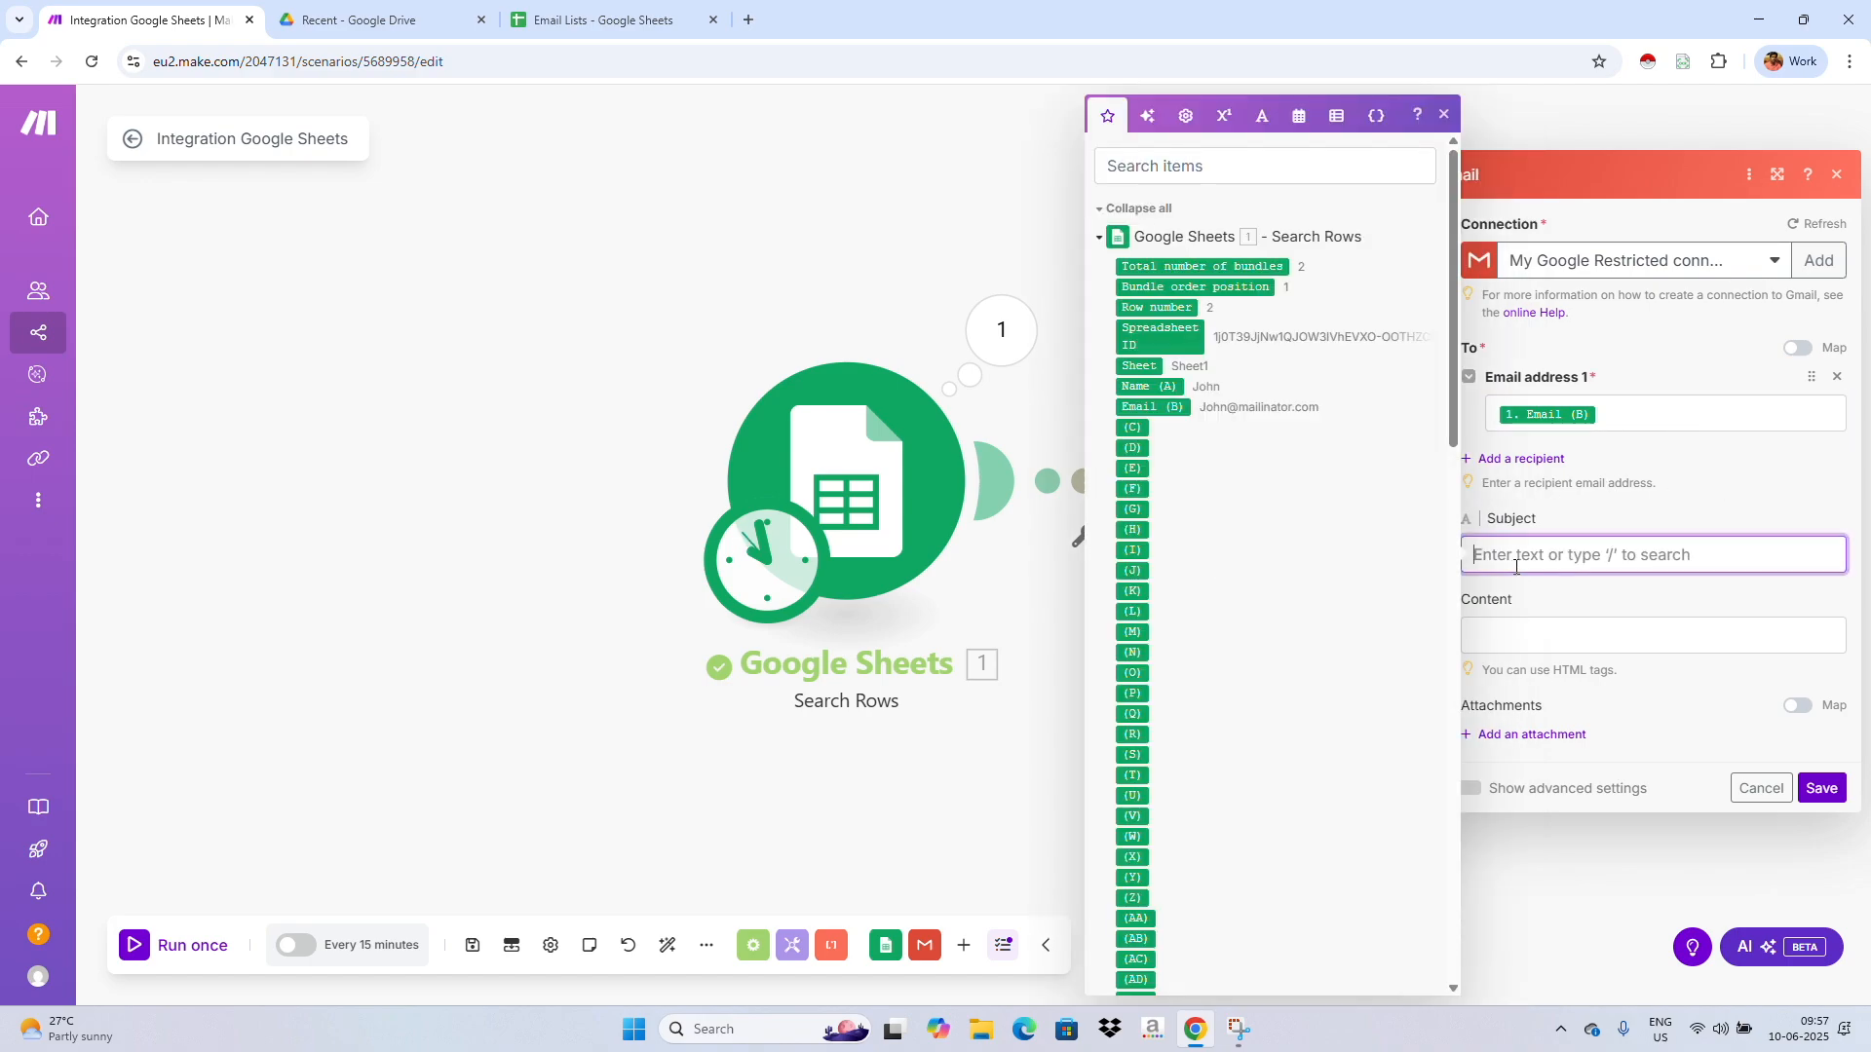
{"action": "key", "text": "Caps_Lock"}
{"action": "type", "text": "Welcom"}
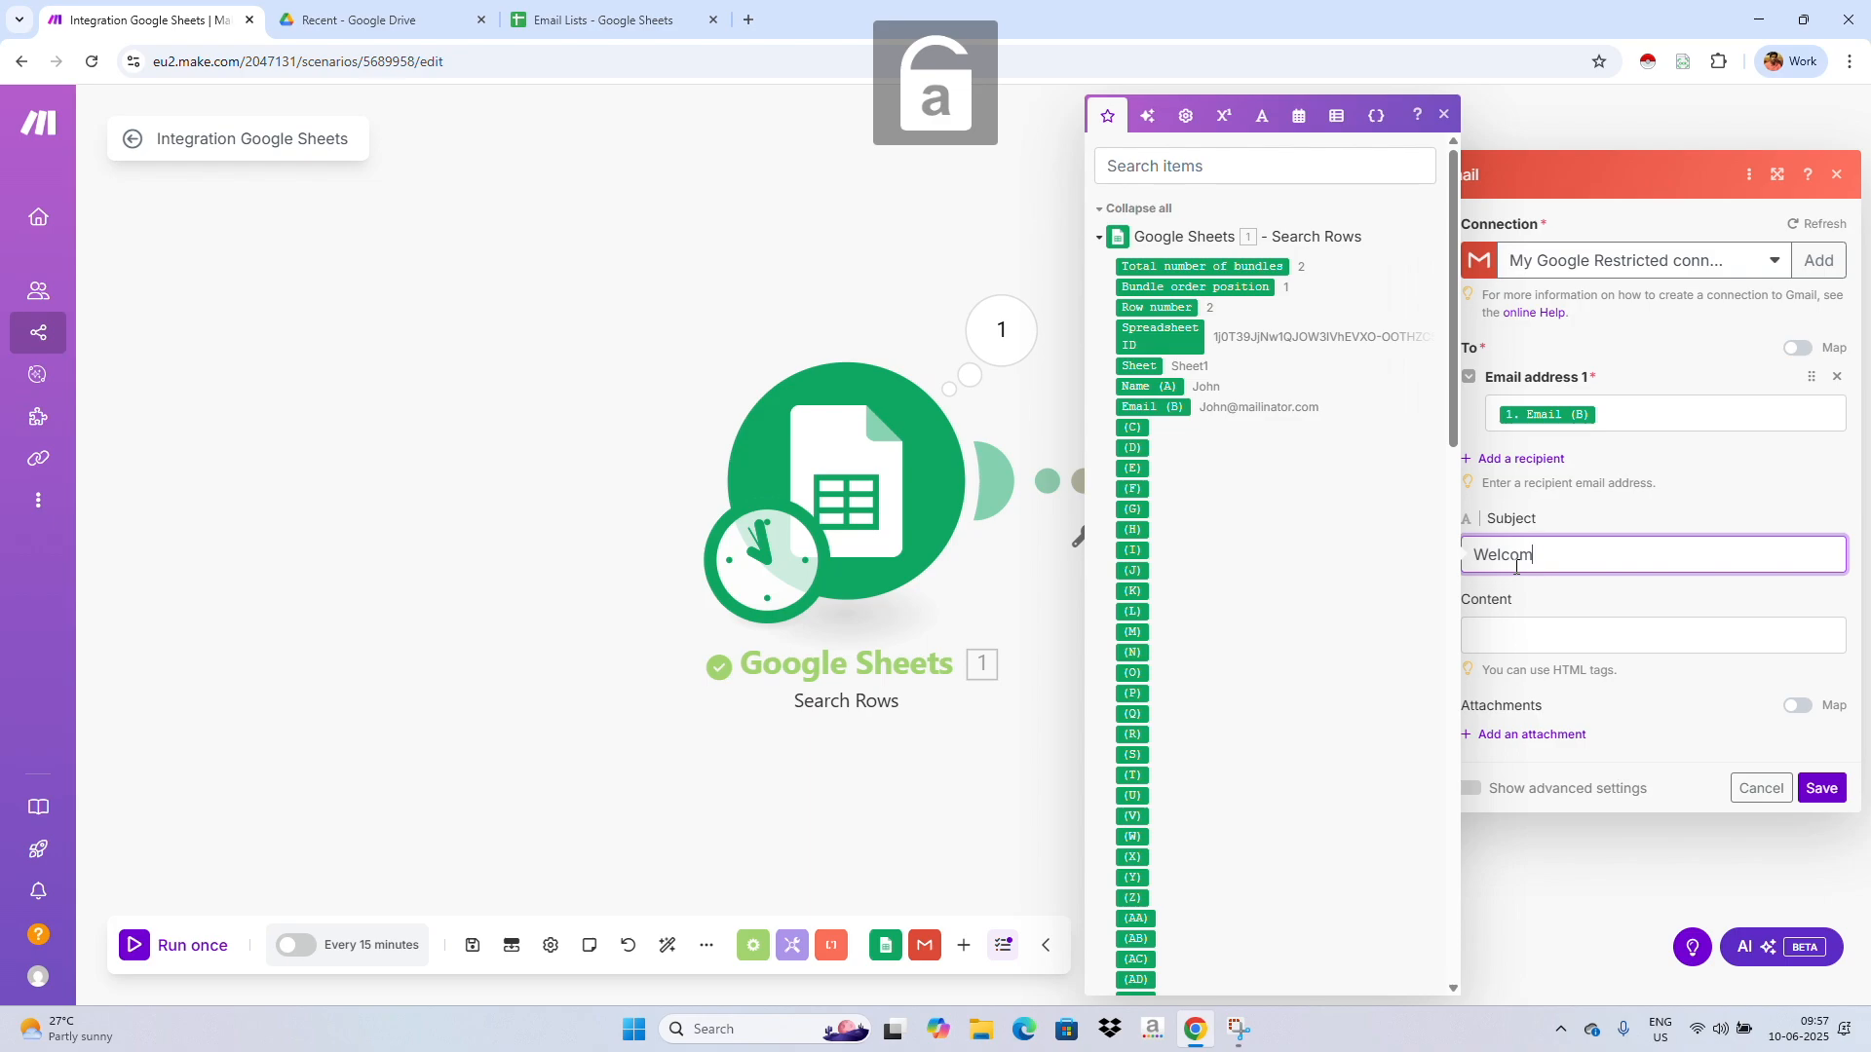
{"action": "type", "text": "e to"}
{"action": "key", "text": "Caps_Lock"}
{"action": "type", "text": "B"}
{"action": "key", "text": "Caps_Lock"}
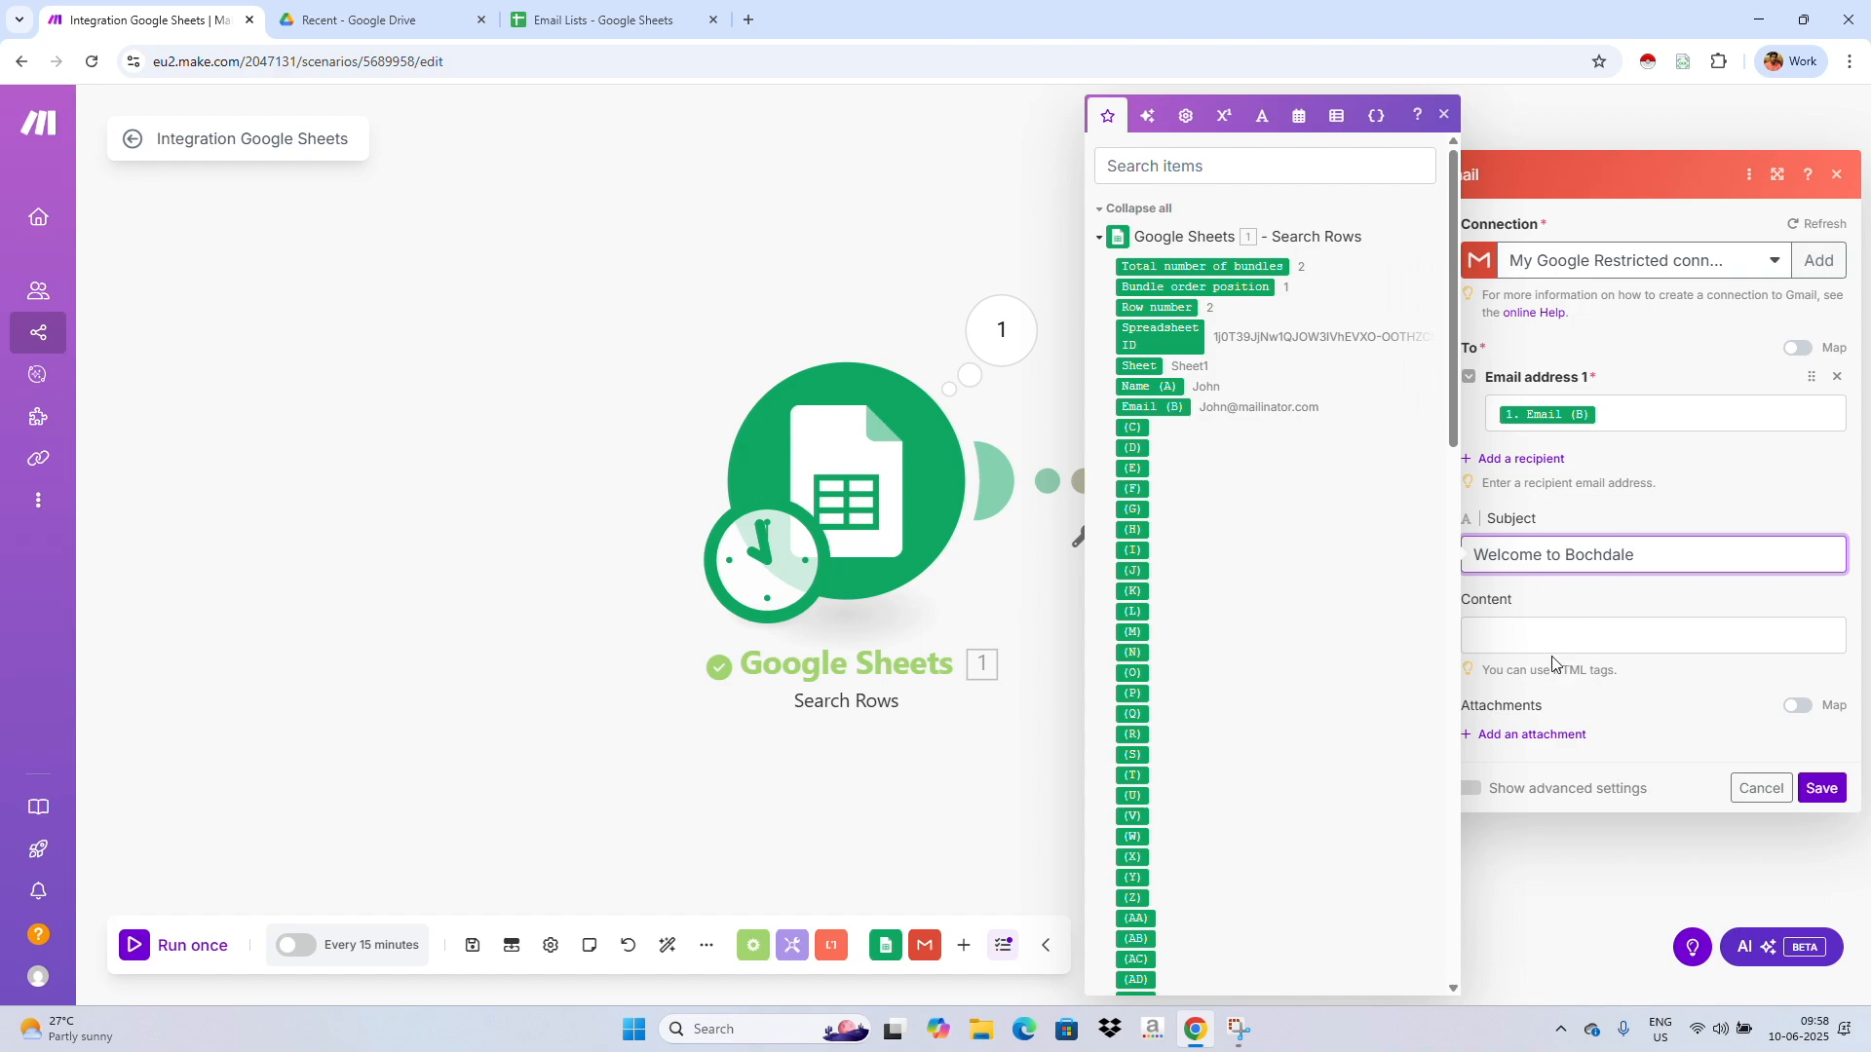
Start the email content with "Greetings", the mapped Name (A) value from the sheet and an exclamation mark
{"action": "left_click", "coordinate": [1517, 639]}
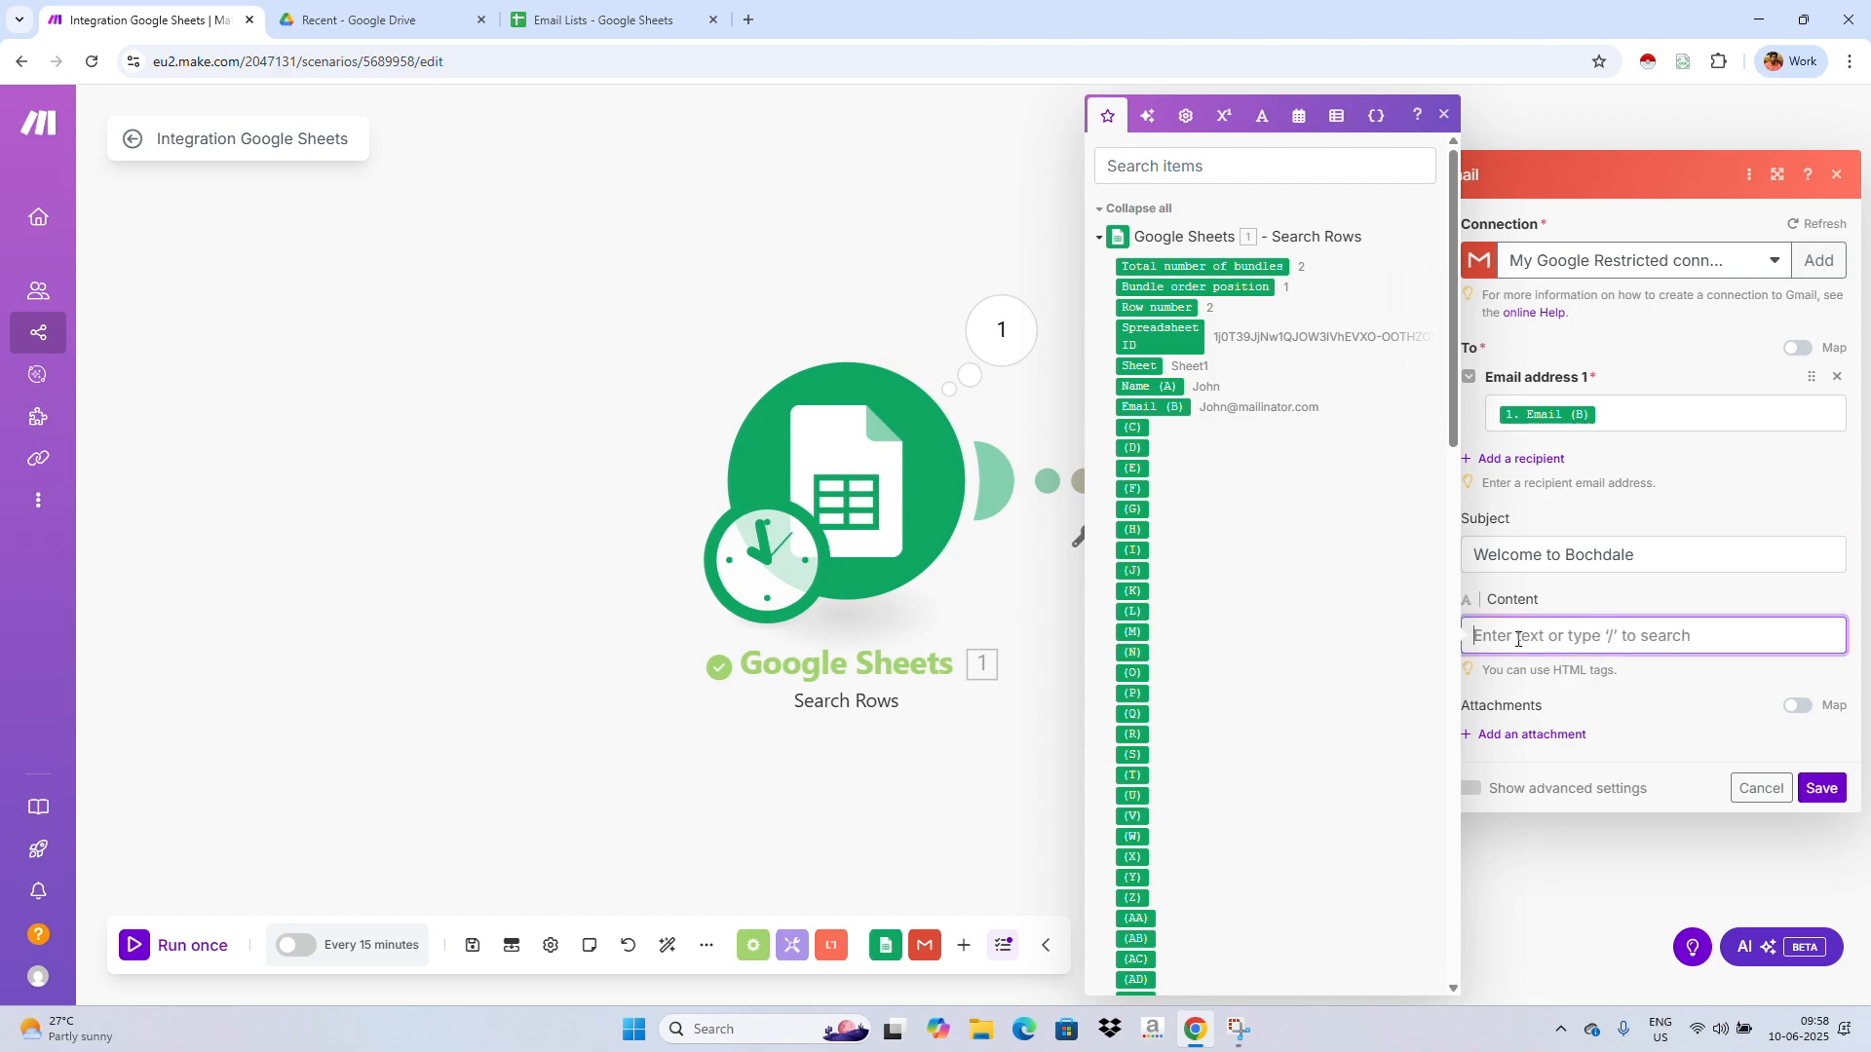
{"action": "key", "text": "Caps_Lock"}
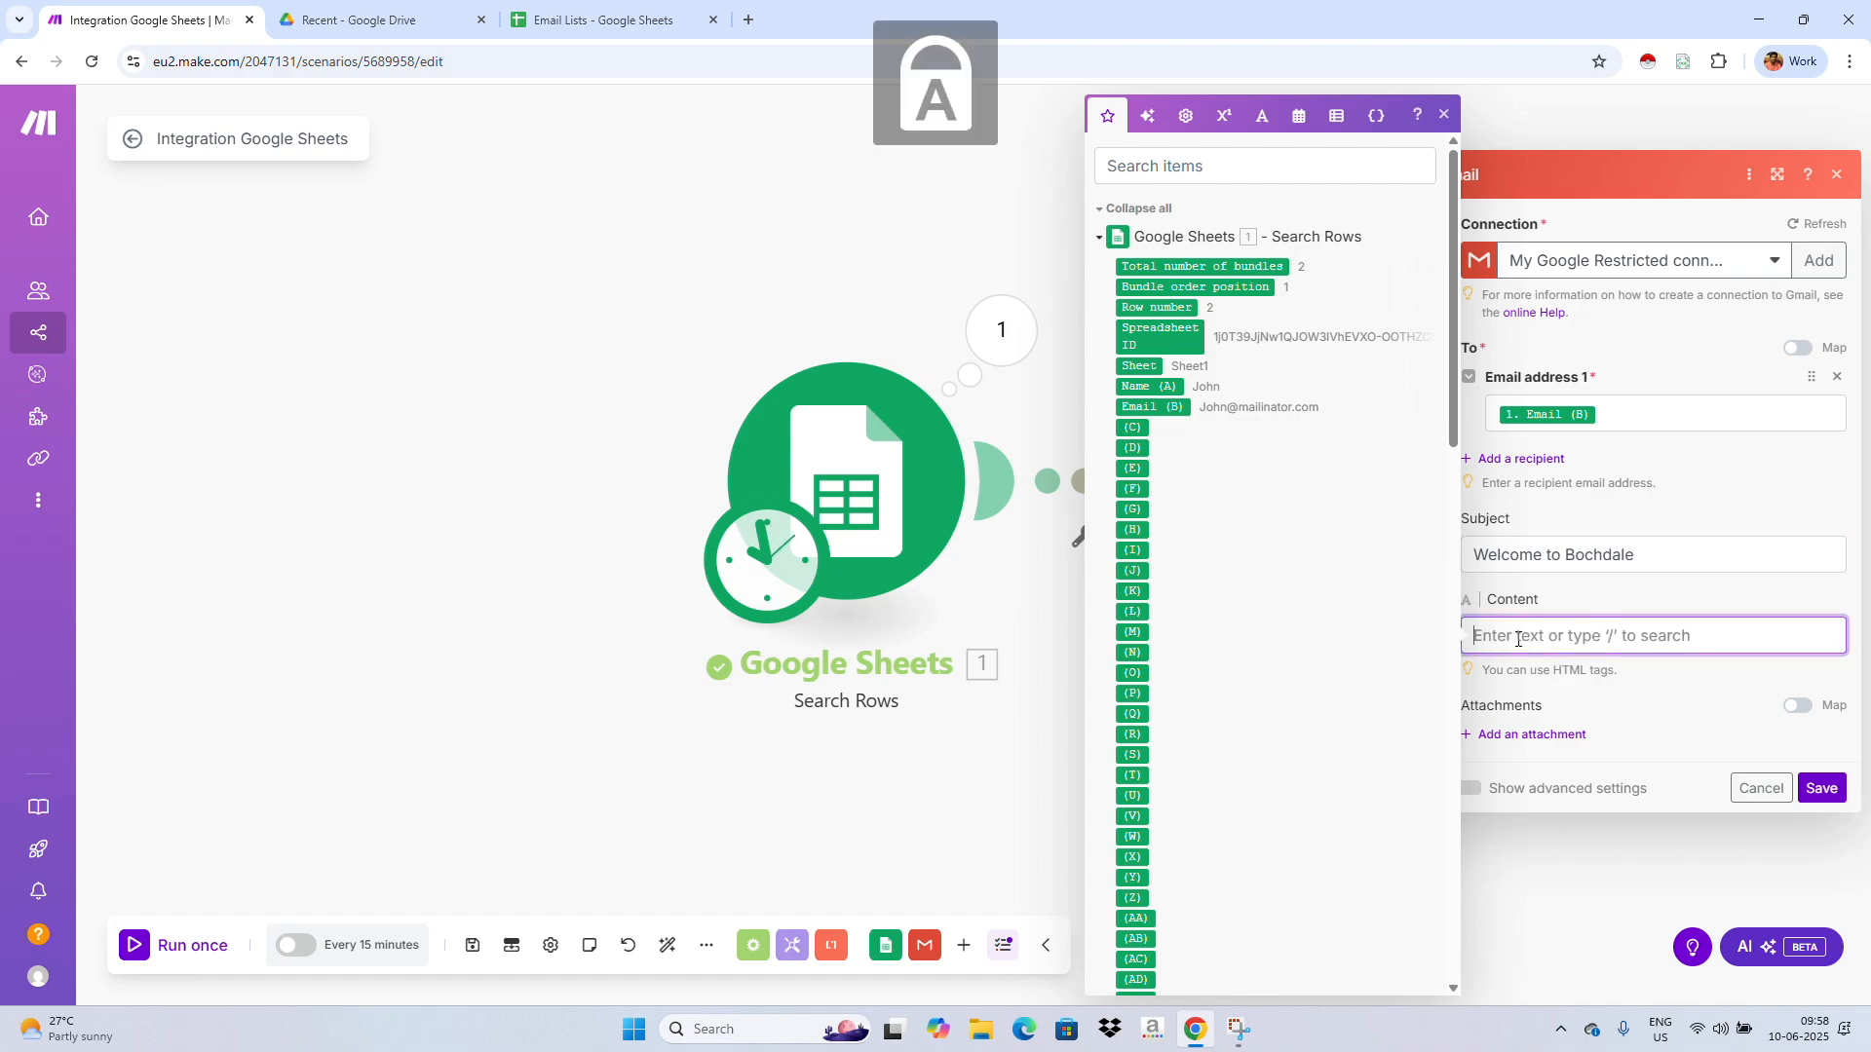
{"action": "type", "text": "W"}
{"action": "key", "text": "Caps_Lock"}
{"action": "type", "text": "e"}
{"action": "key", "text": "BackSpace"}
{"action": "key", "text": "BackSpace"}
{"action": "key", "text": "Caps_Lock"}
{"action": "type", "text": "G"}
{"action": "key", "text": "Caps_Lock"}
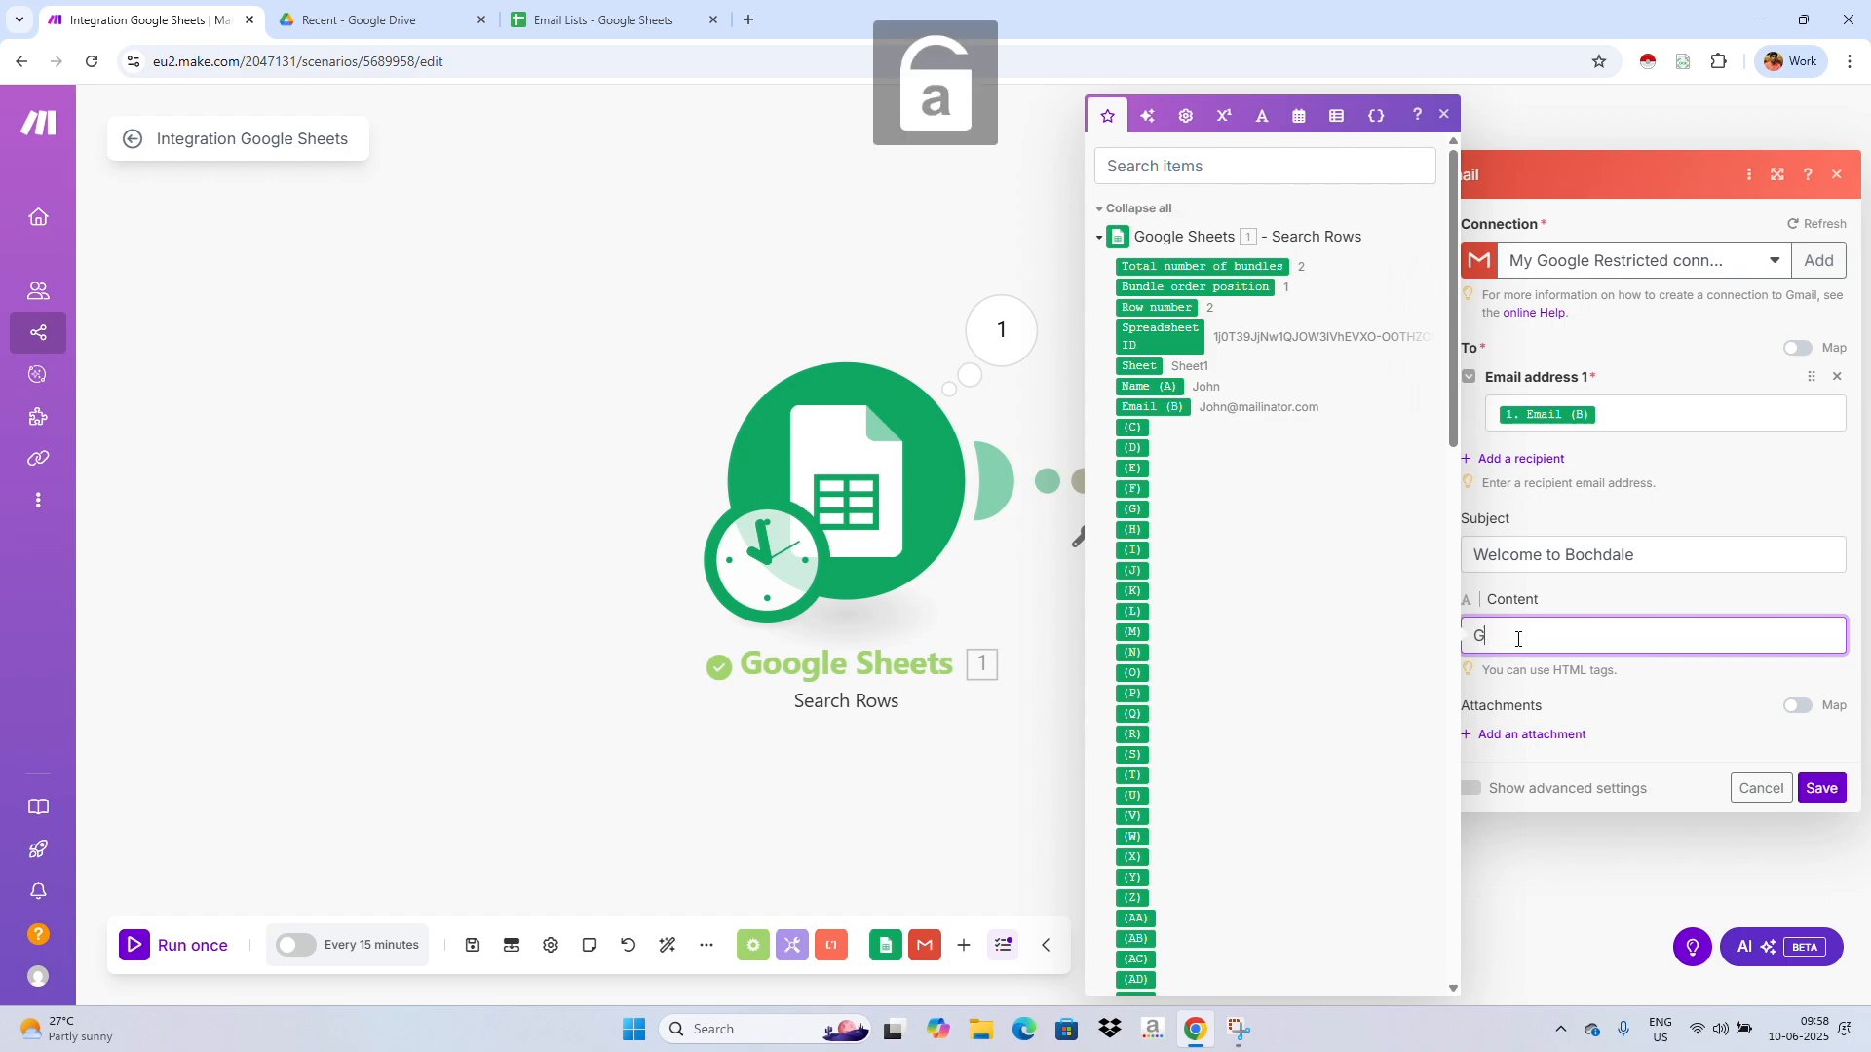
{"action": "type", "text": "reetings"}
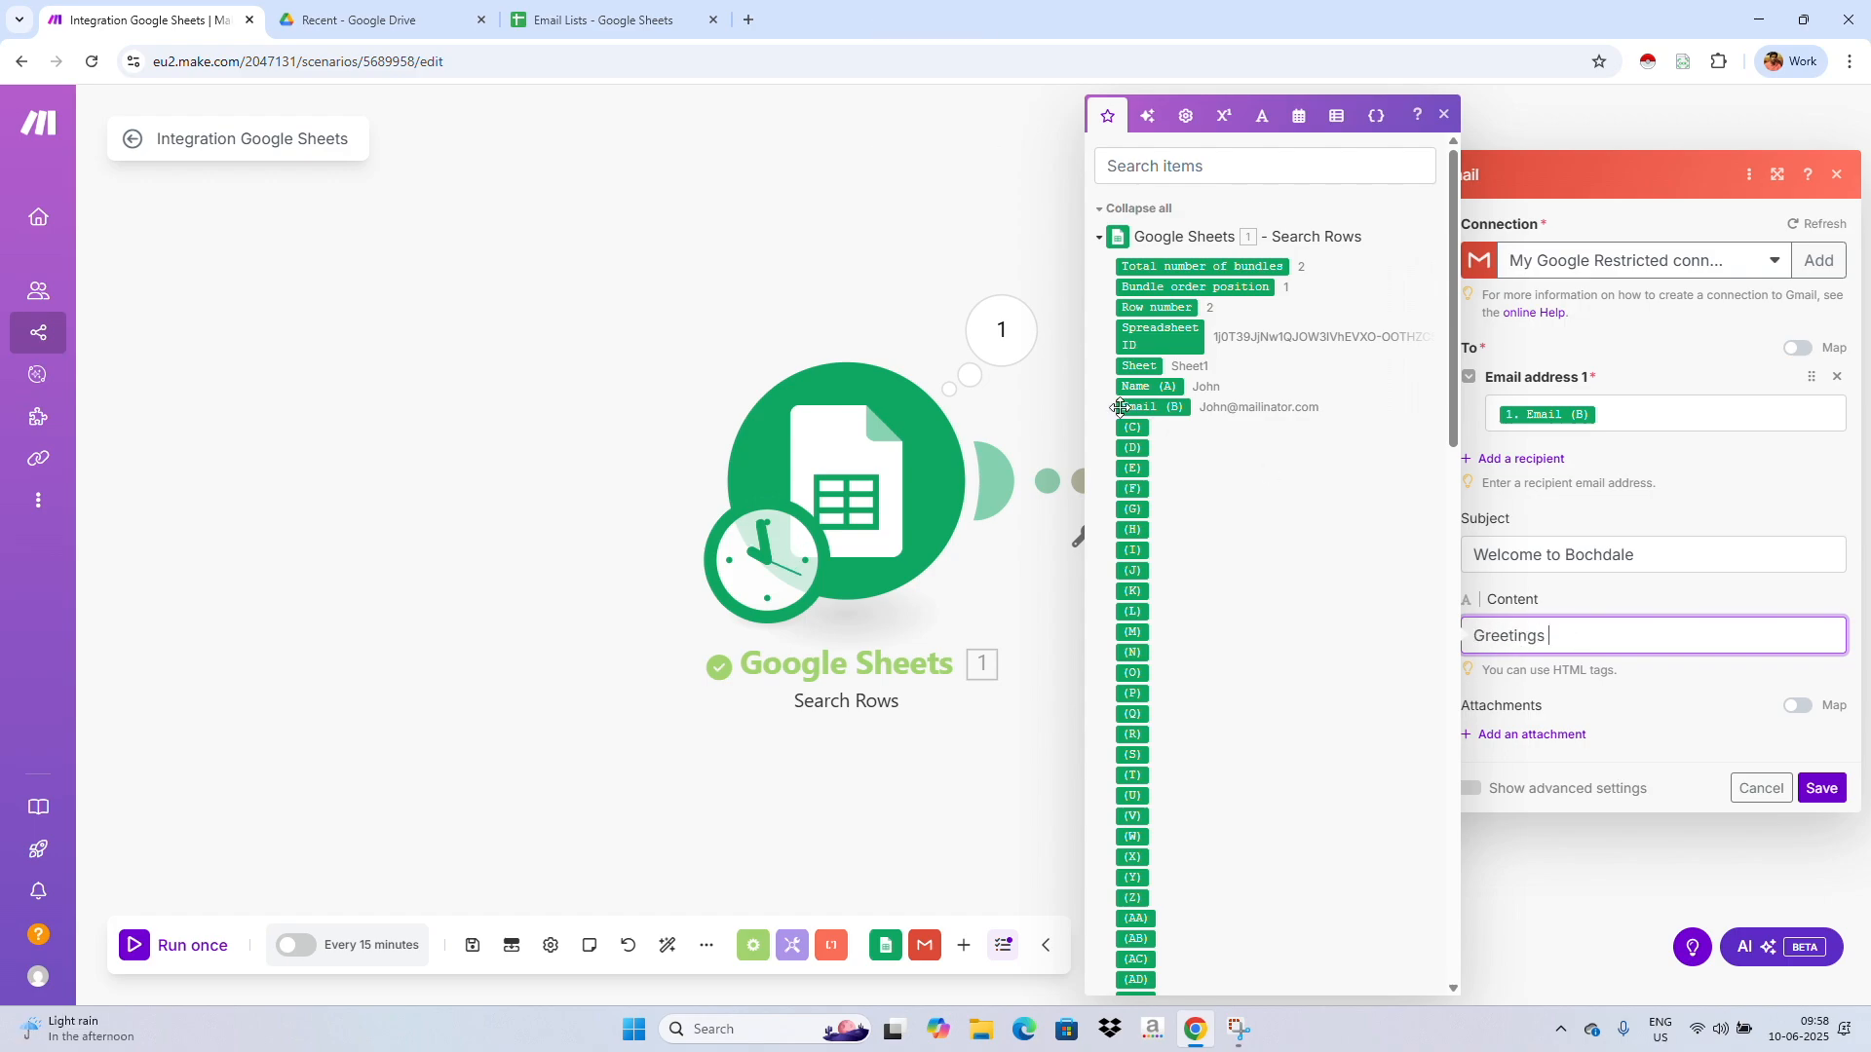
{"action": "left_click", "coordinate": [1147, 387]}
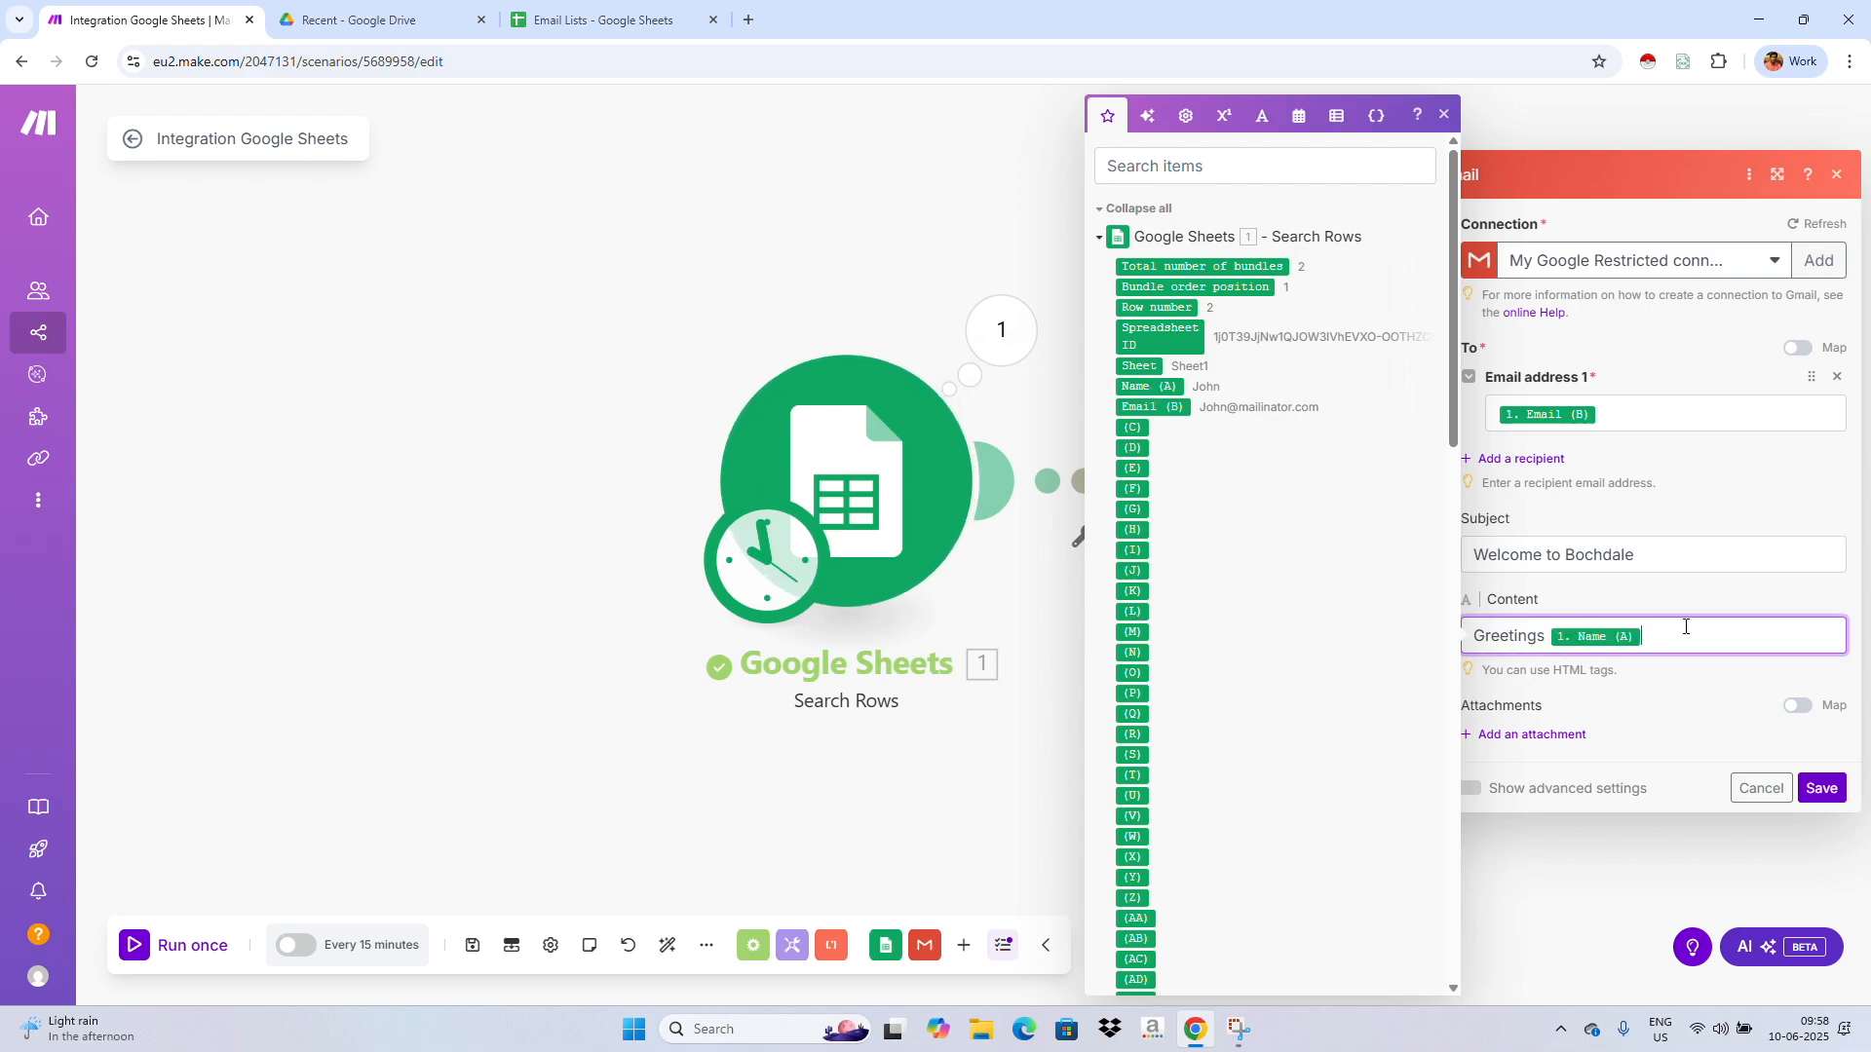
{"action": "type", "text": "!"}
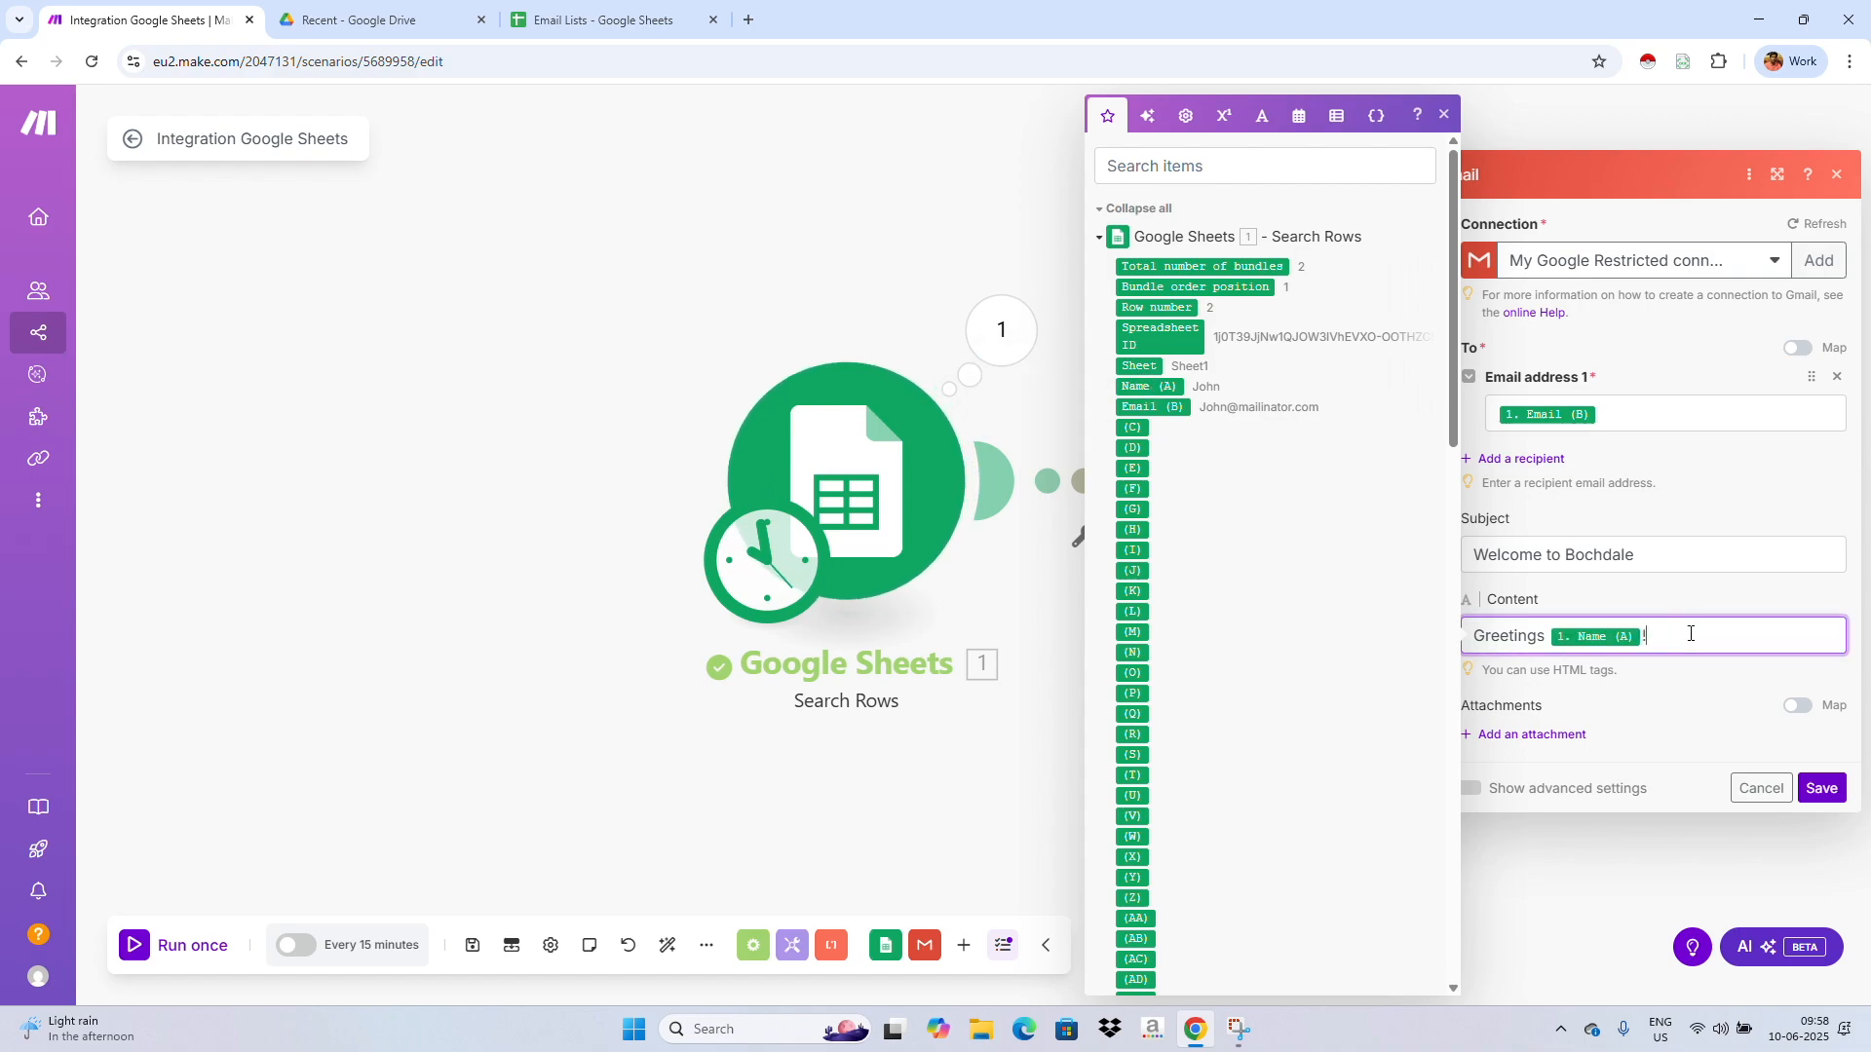
Add a second line to the email content reading "Welcome to bochdale."
{"action": "key", "text": "Return"}
{"action": "key", "text": "Caps_Lock"}
{"action": "type", "text": "W"}
{"action": "key", "text": "Caps_Lock"}
{"action": "type", "text": "elcome"}
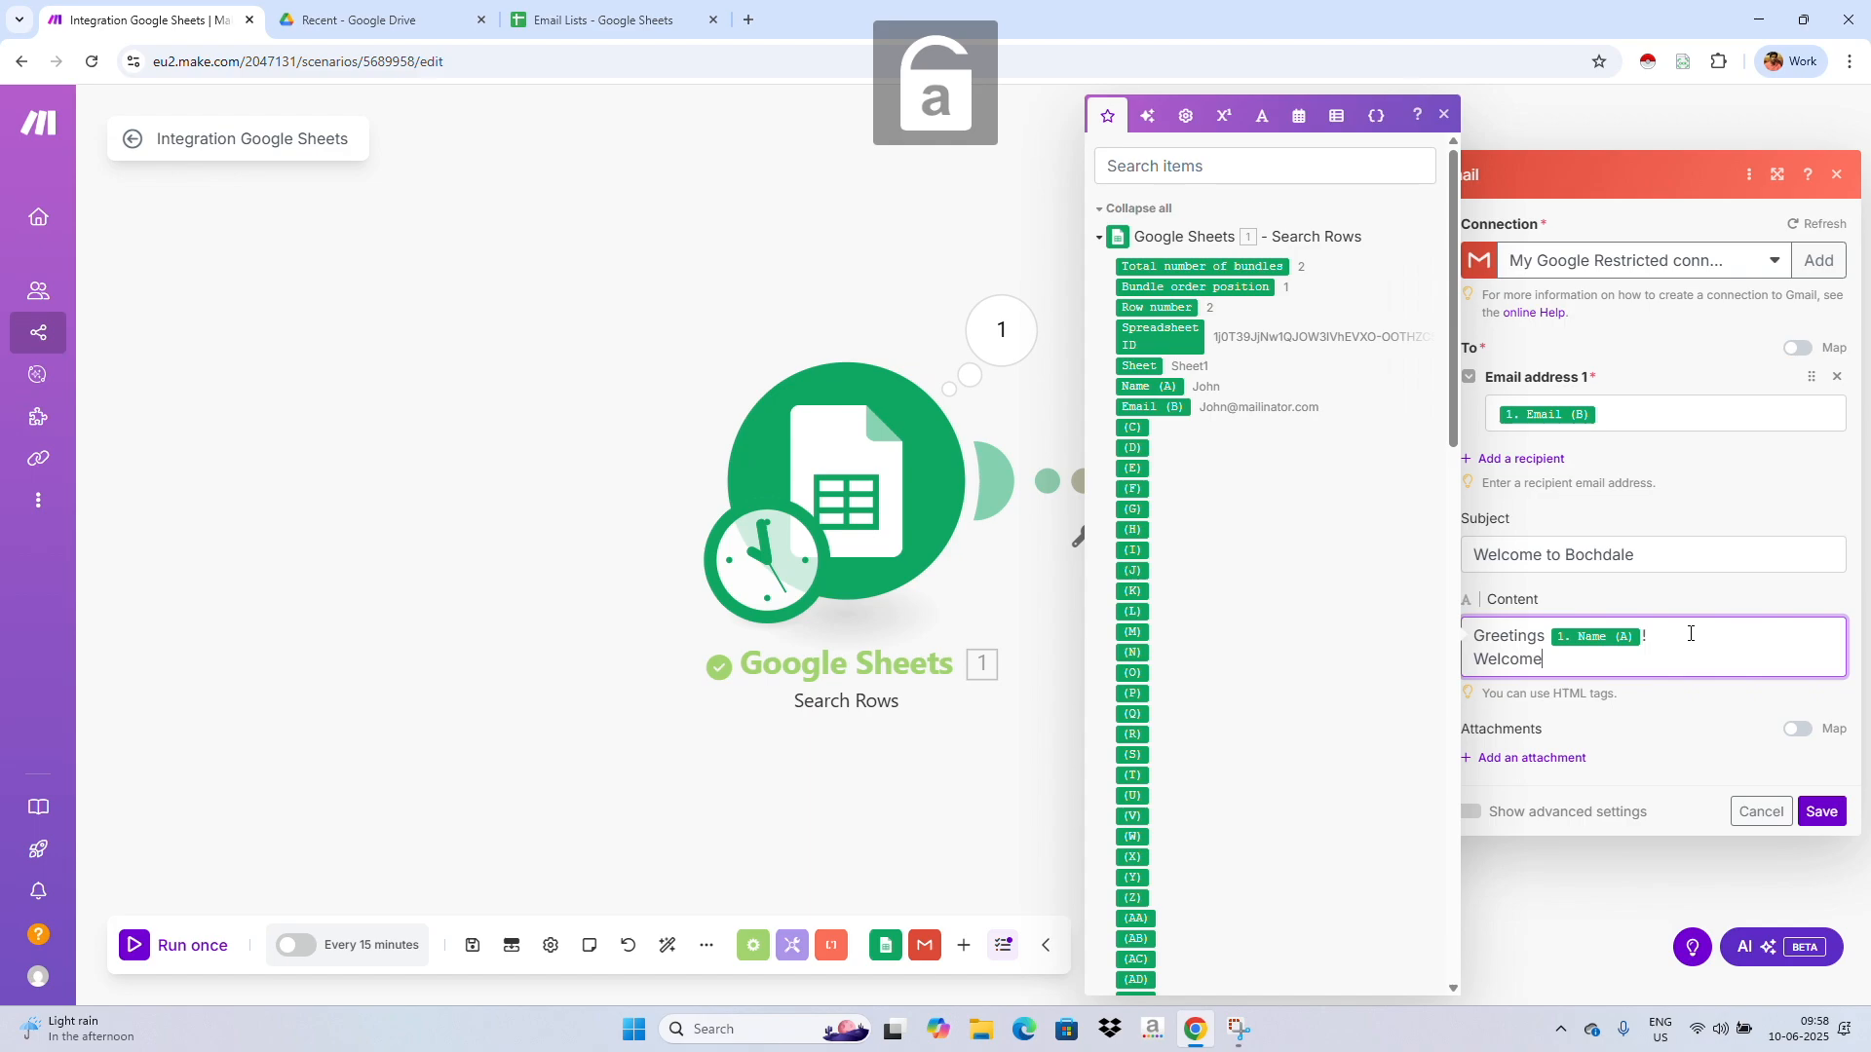
{"action": "type", "text": " to bochdale."}
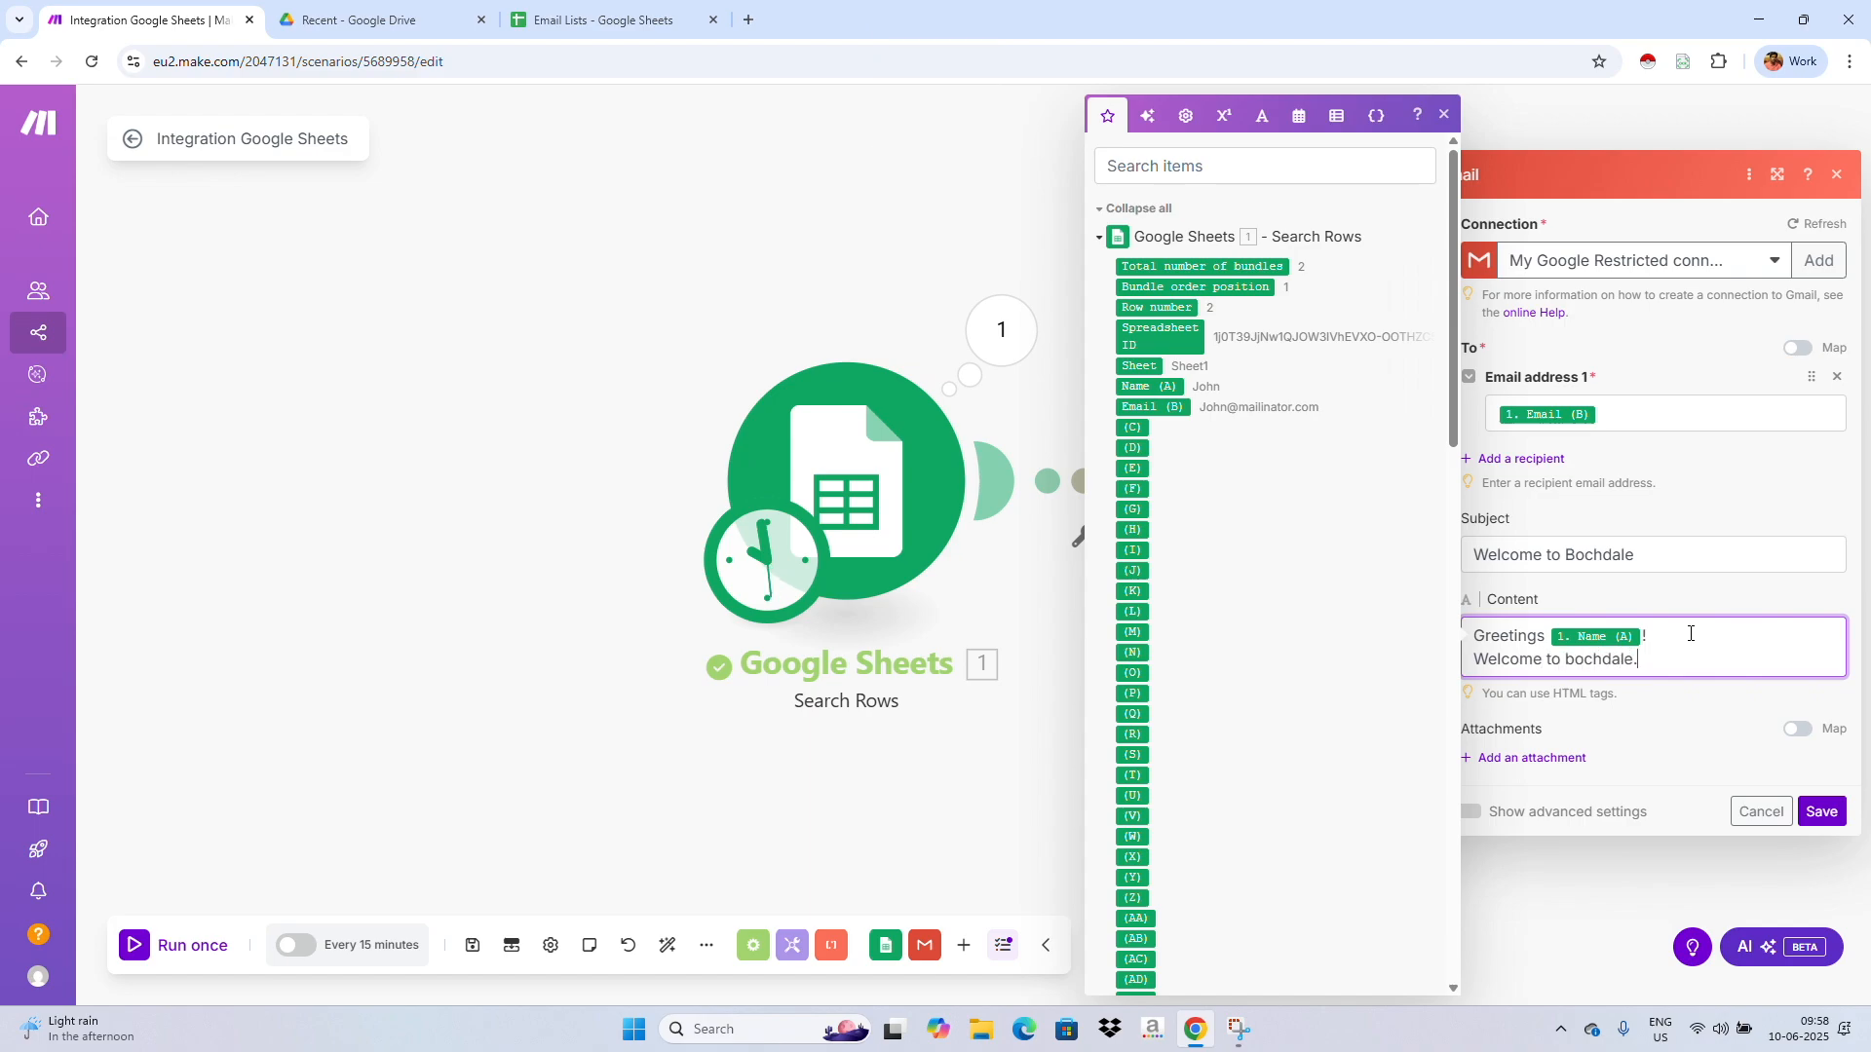
Save the Gmail module settings and run the whole scenario once
{"action": "left_click", "coordinate": [1823, 816]}
{"action": "left_click", "coordinate": [1821, 812]}
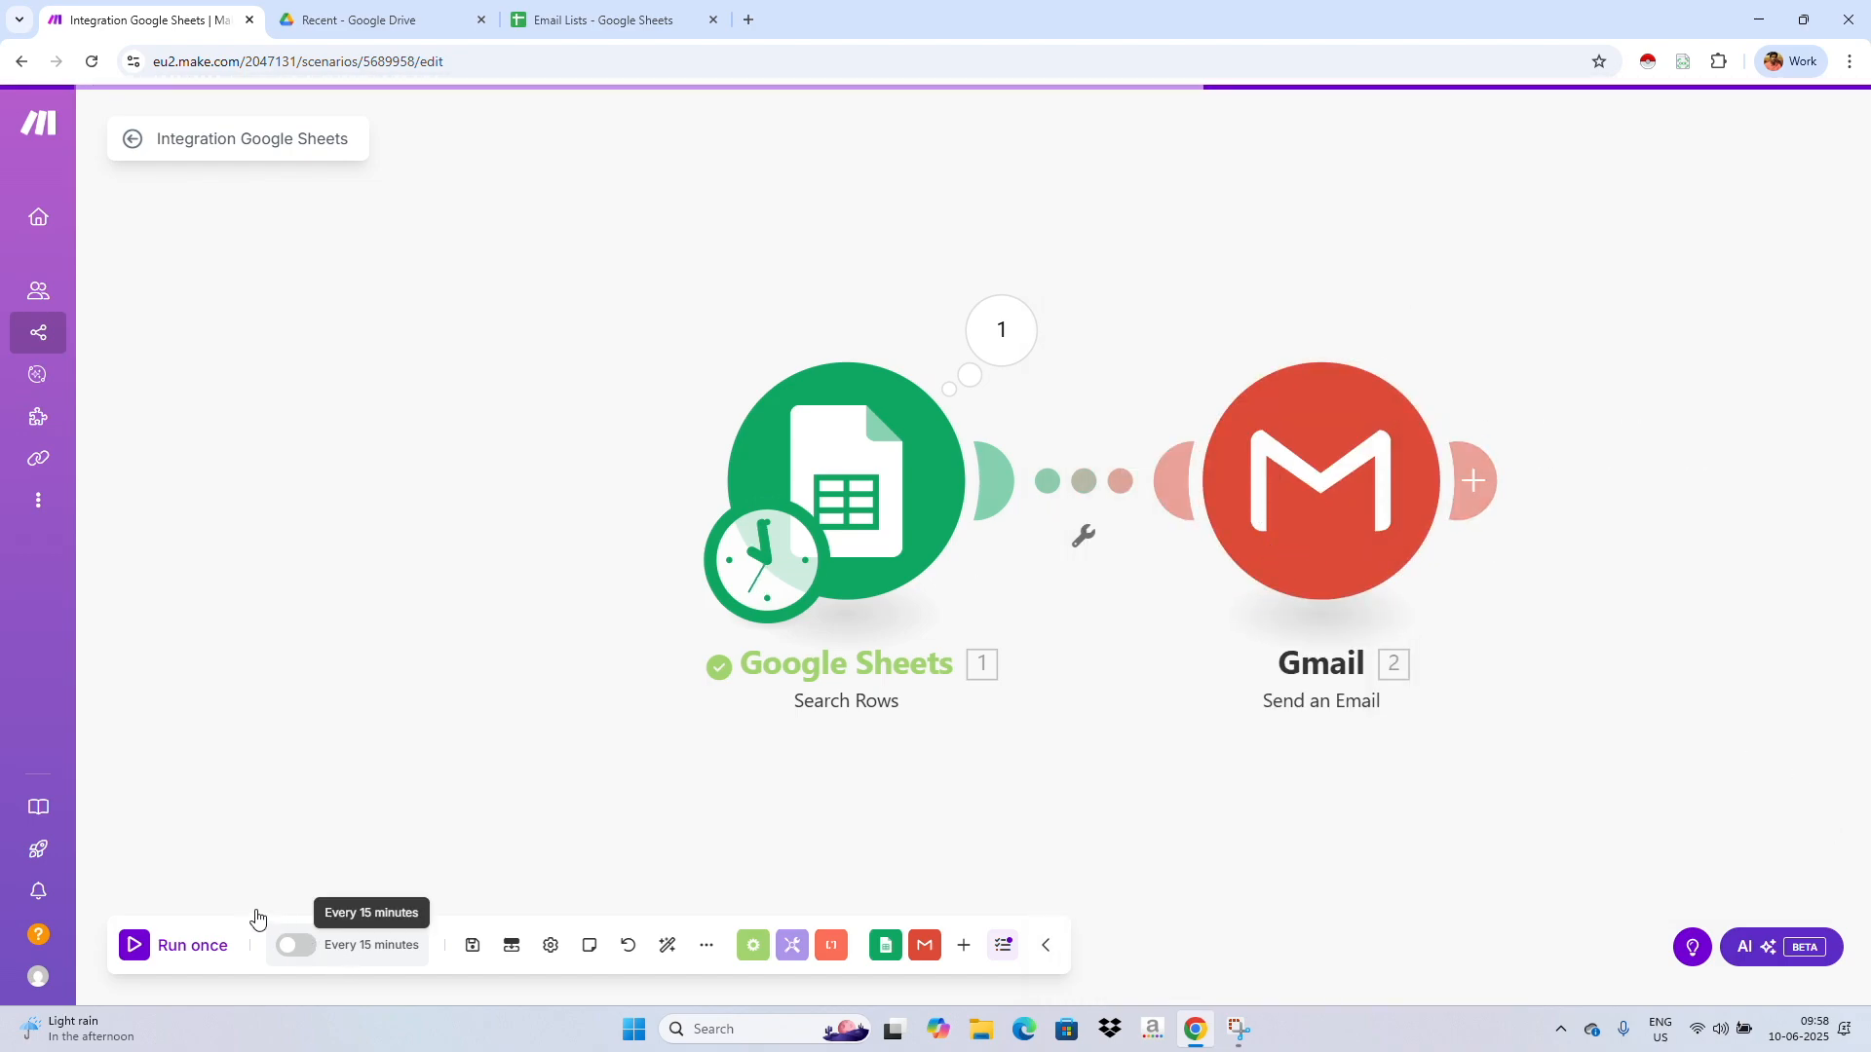
{"action": "left_click", "coordinate": [131, 953]}
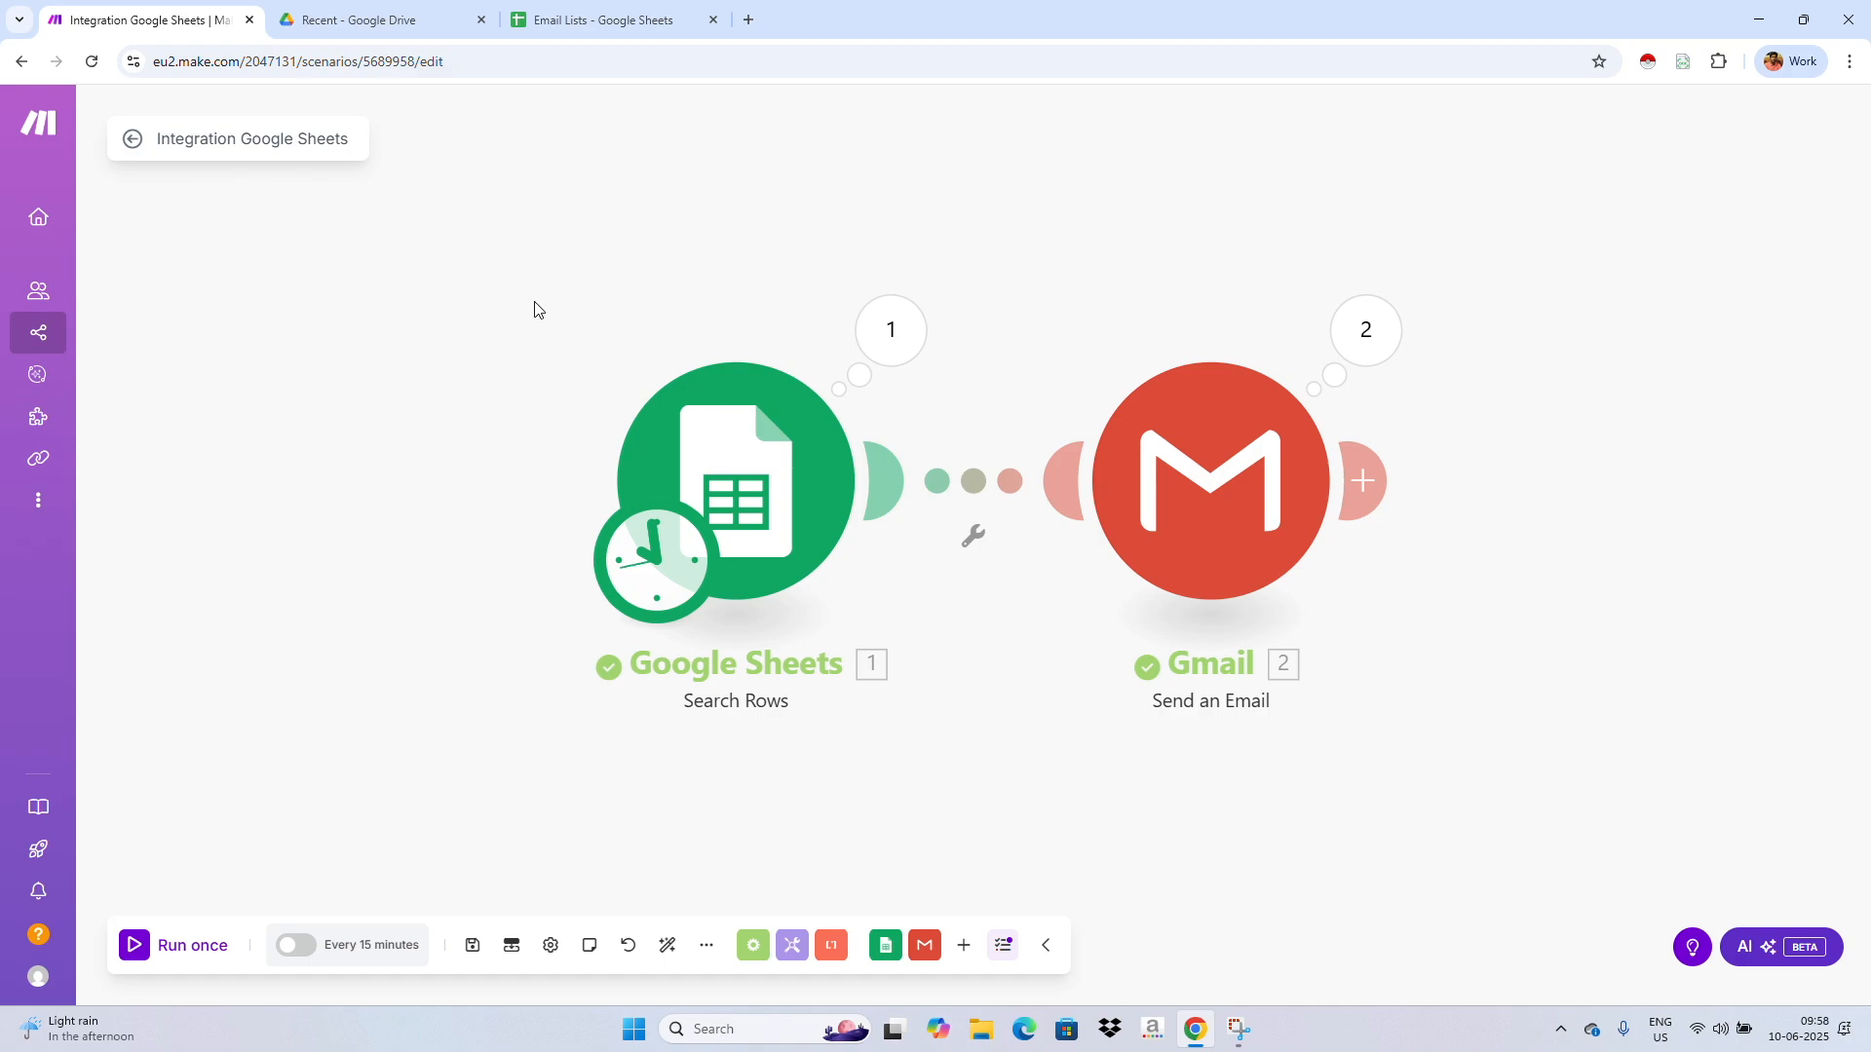
Switch to the Gmail inbox in a new browser tab and open the received "Welcome to Bochdale" email to check it
{"action": "left_click", "coordinate": [749, 20]}
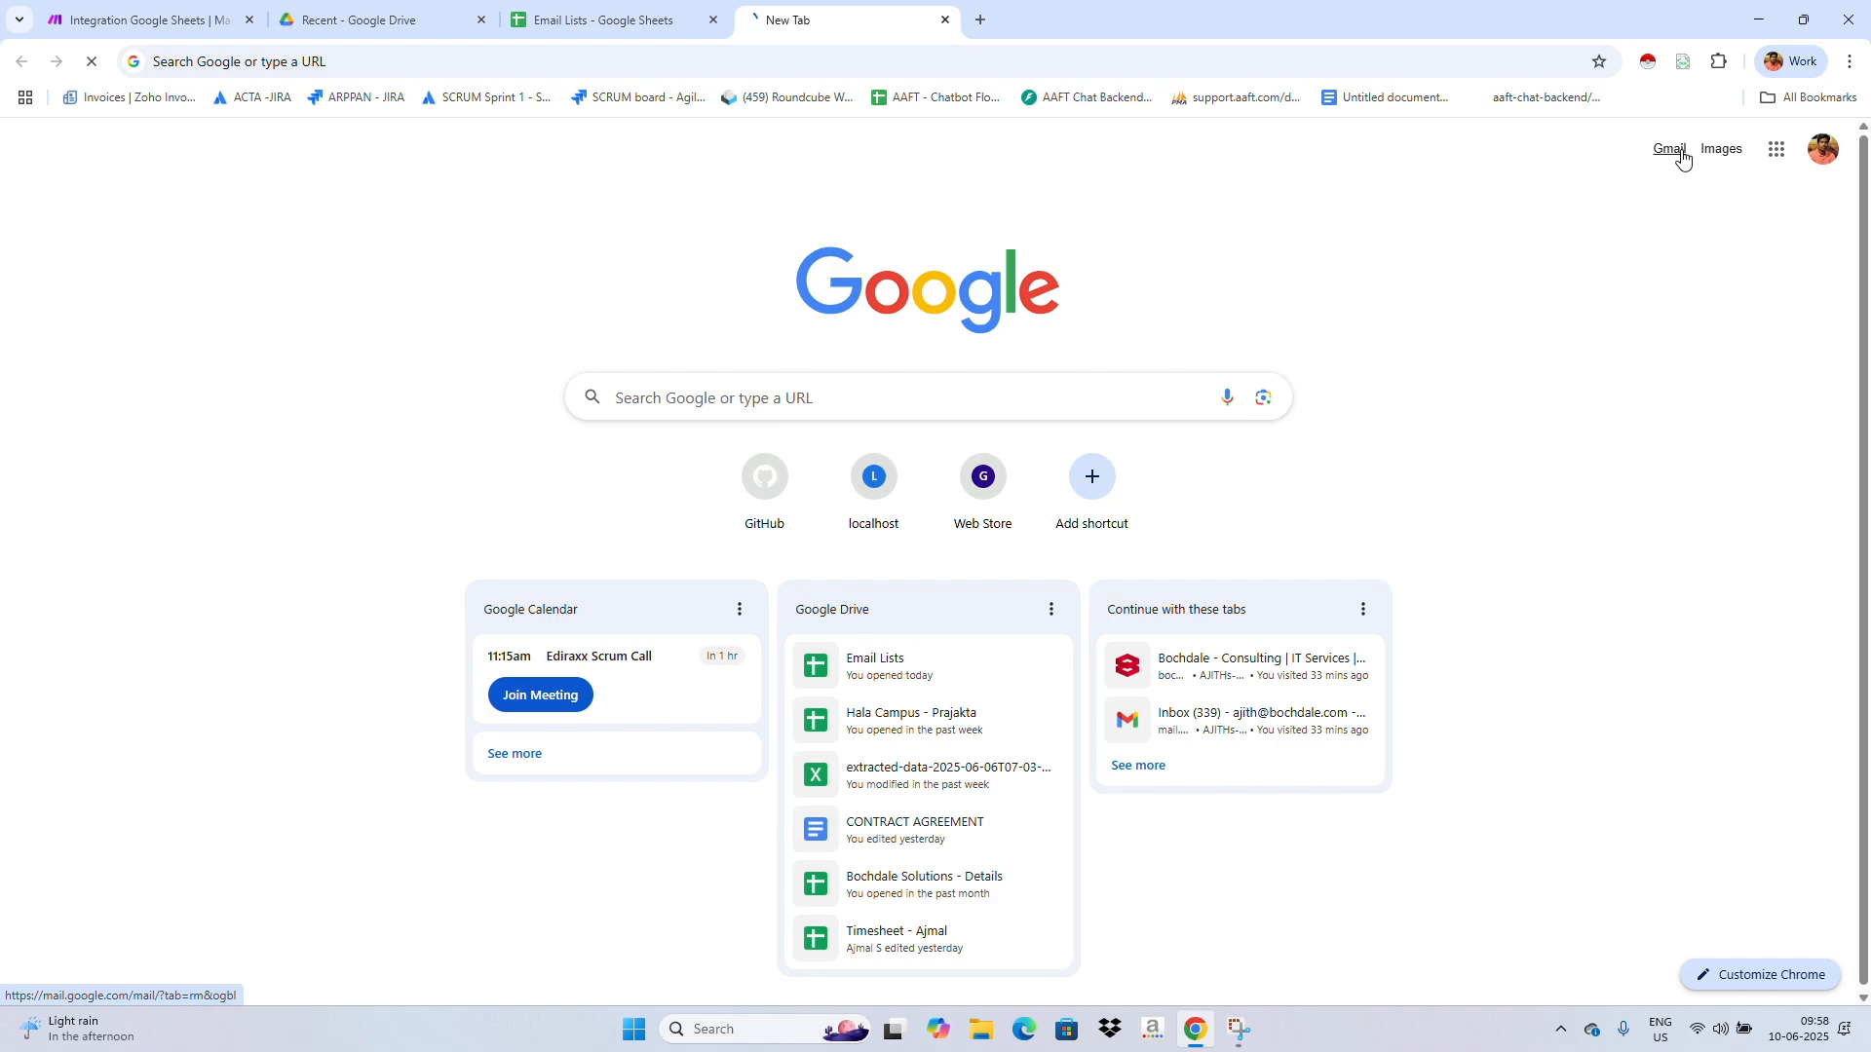
{"action": "left_click", "coordinate": [1670, 149]}
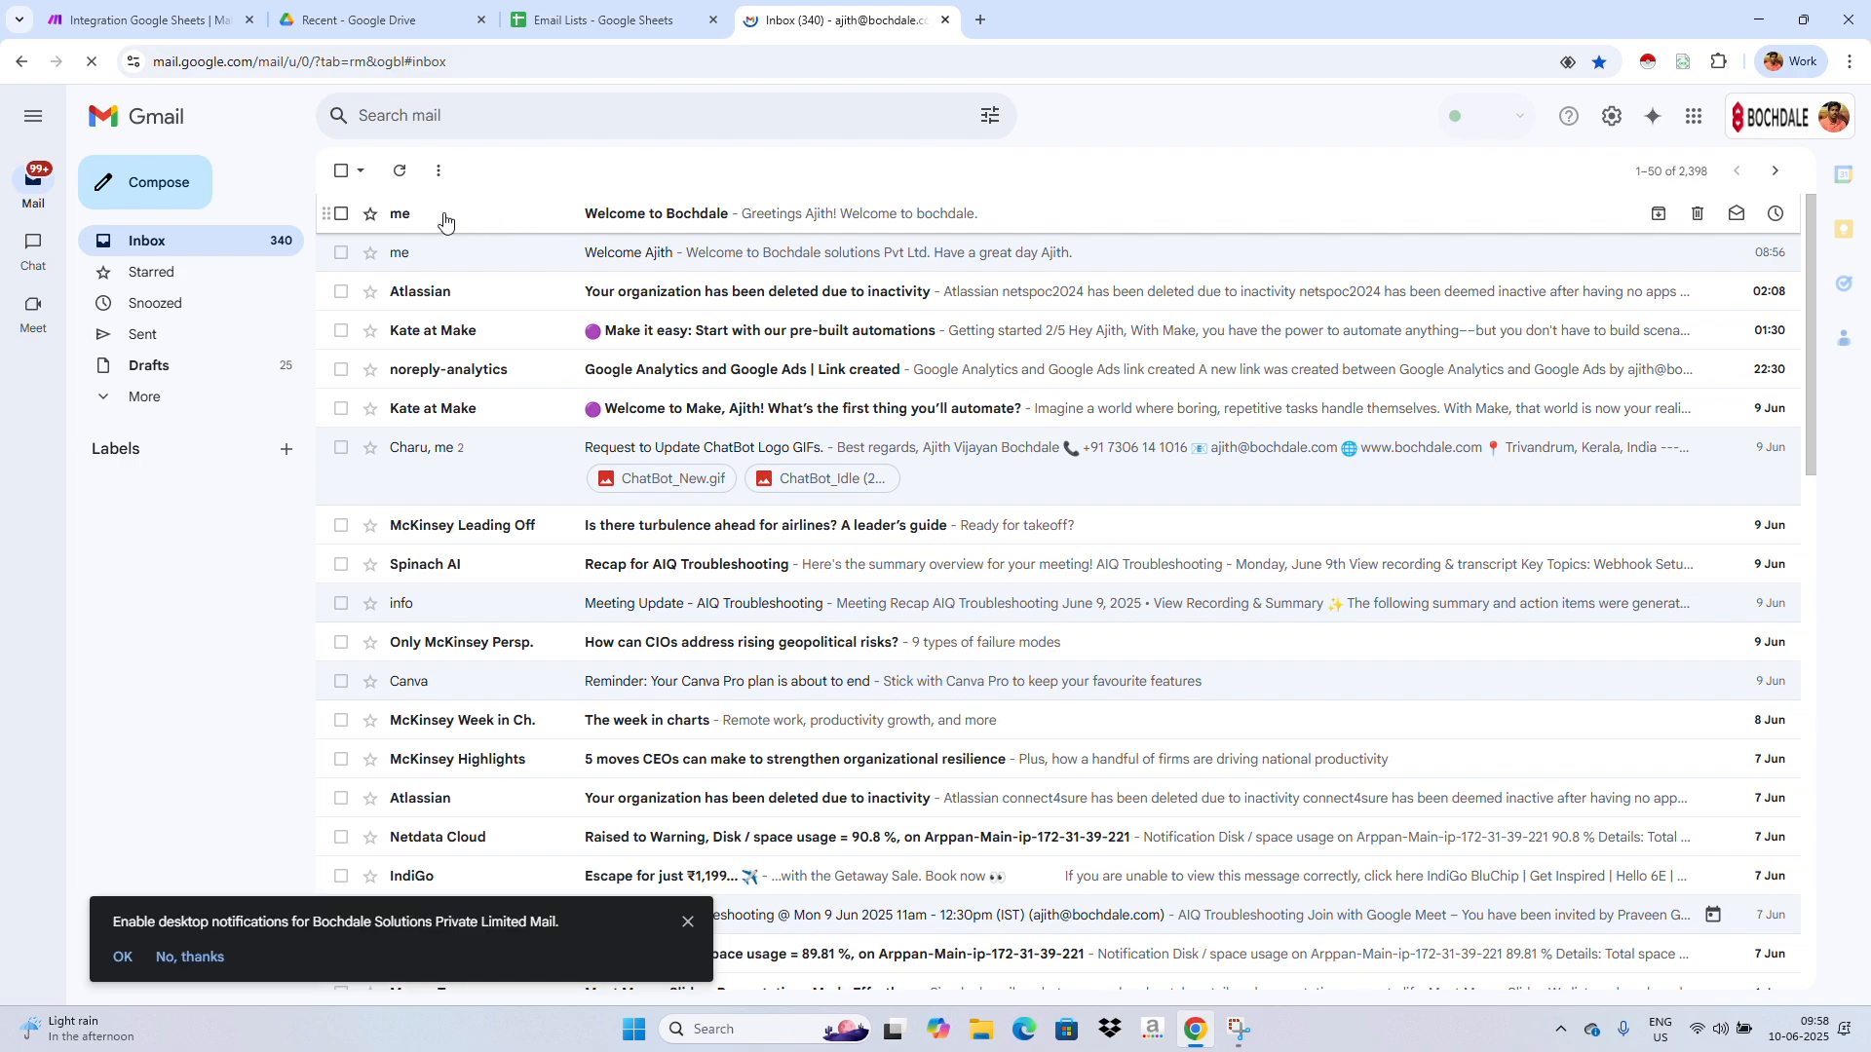
{"action": "left_click", "coordinate": [817, 223]}
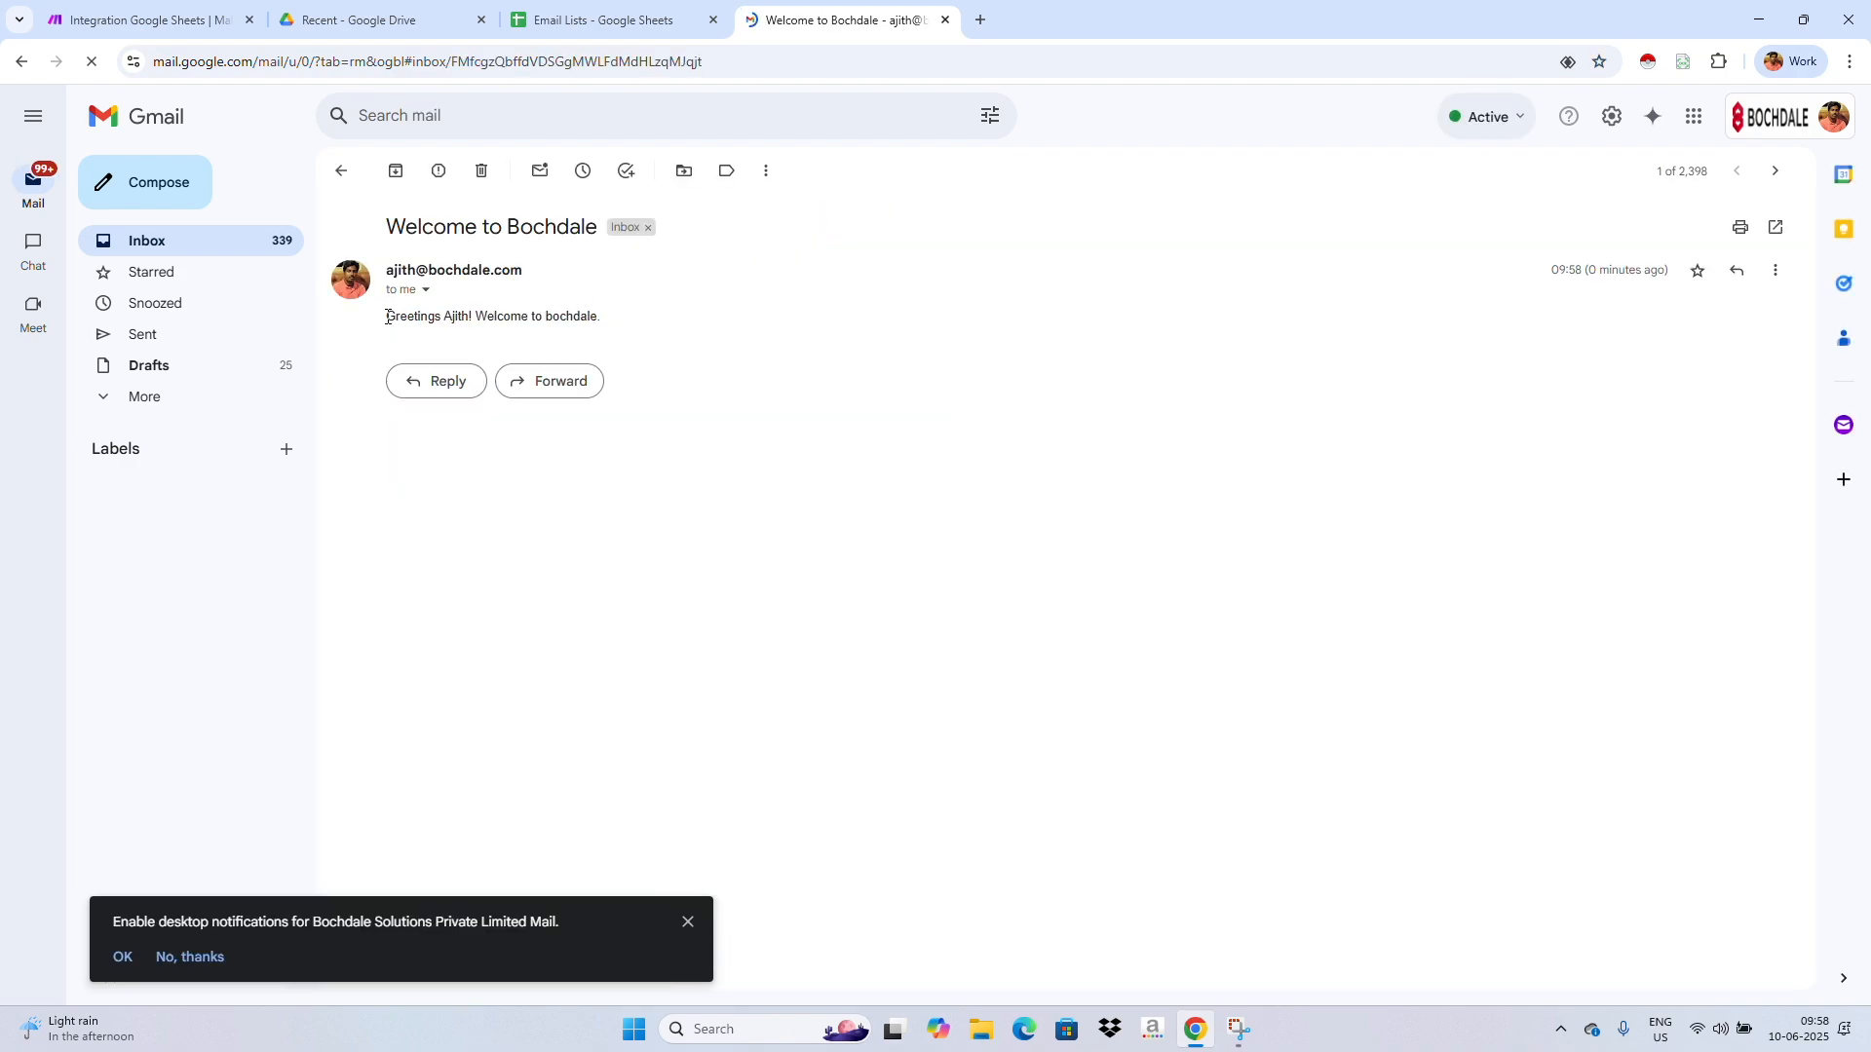